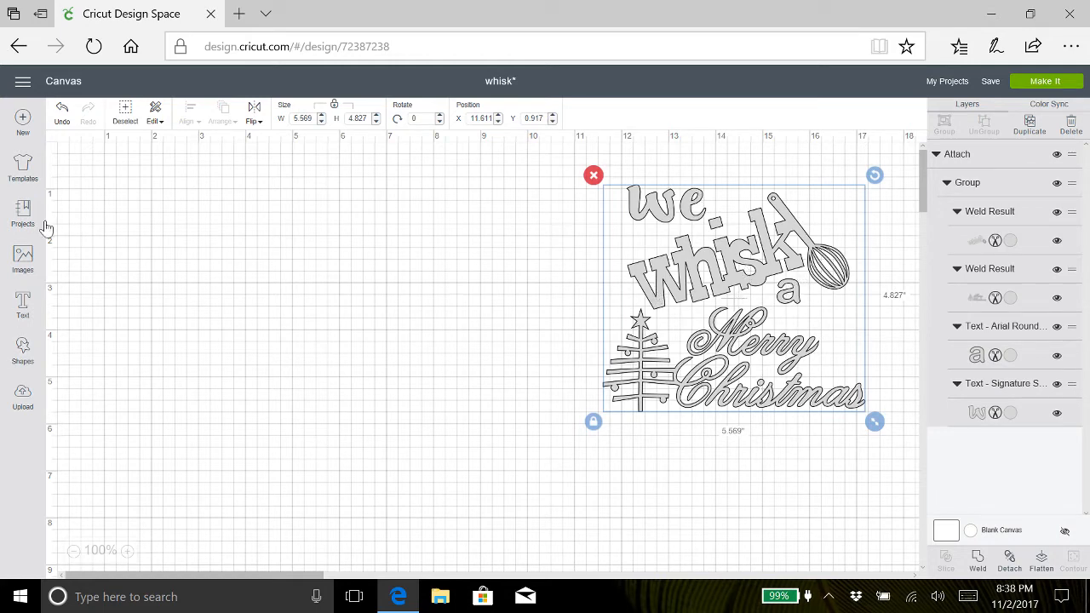
Add the text "we" and place it near the canvas's upper-left corner, at about X 1.4, Y 0.8.
left_click(22, 305)
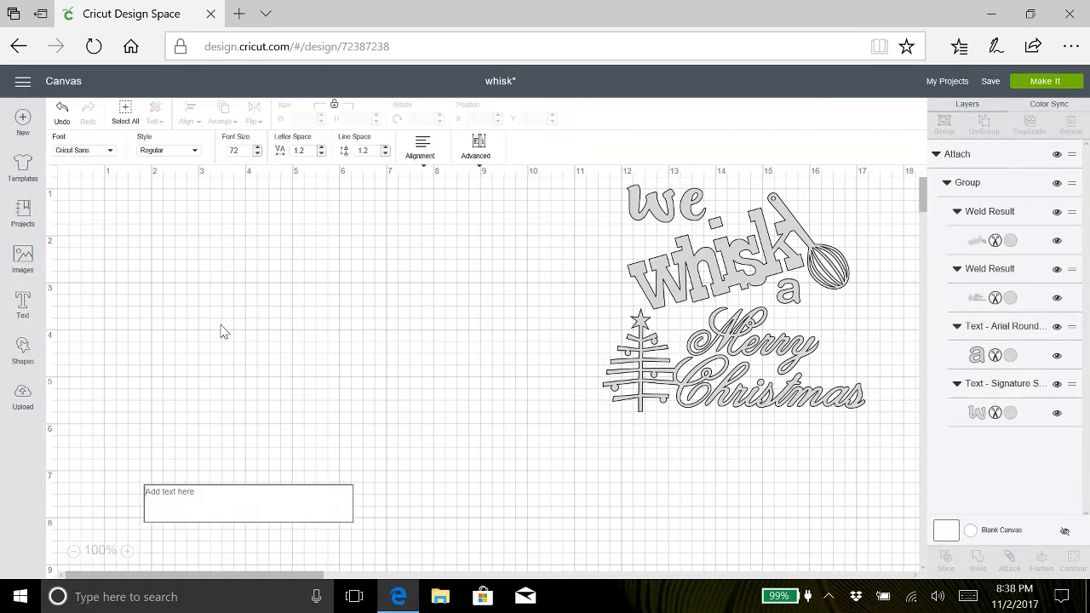
type("we")
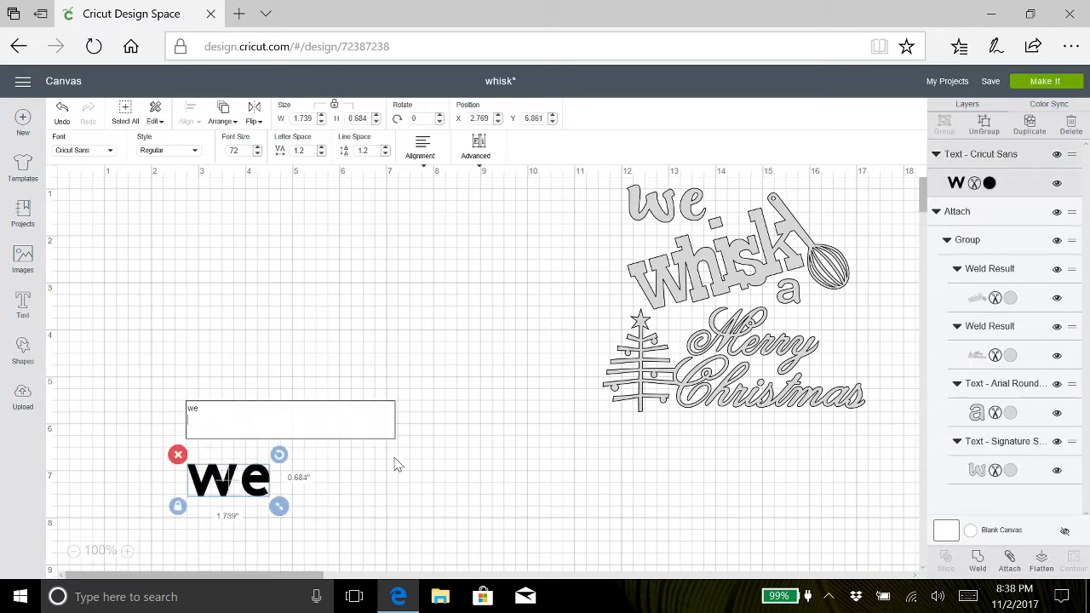
left_click(249, 360)
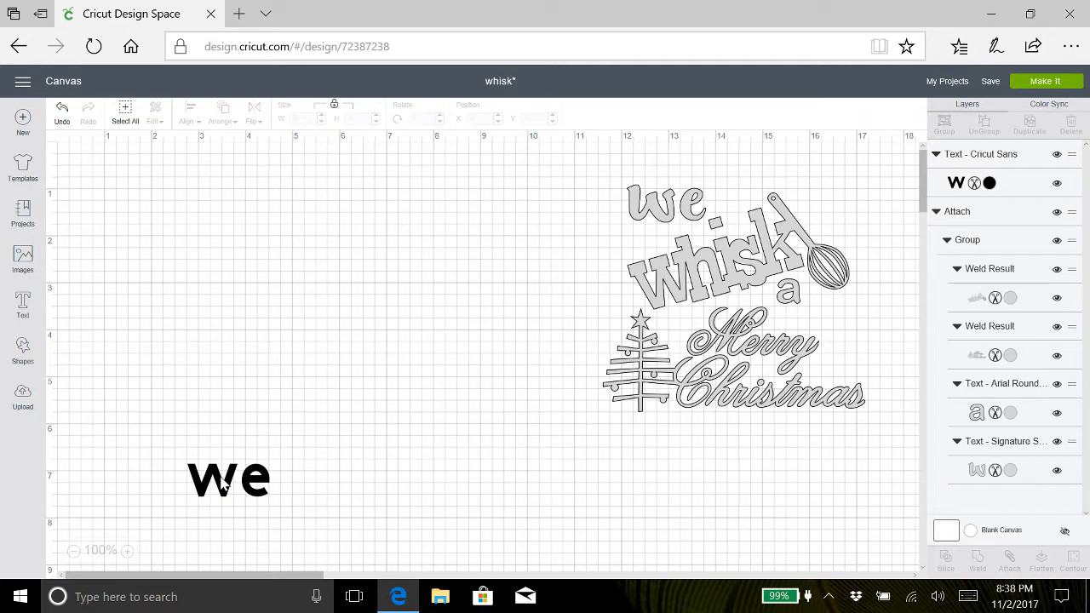
left_click_drag(223, 483, 154, 187)
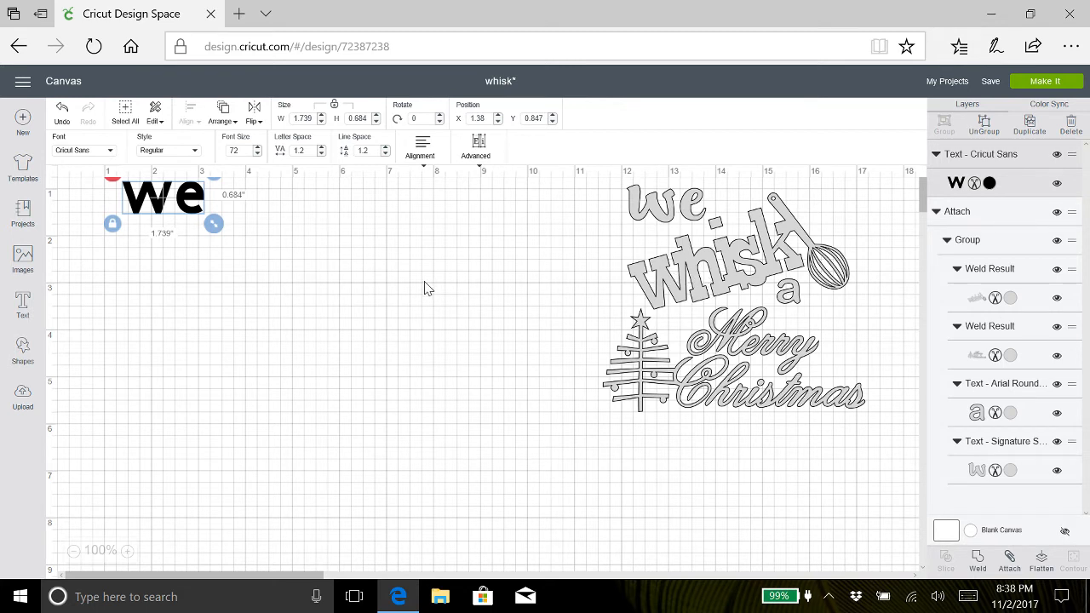
Add the text "whisk" as a separate object and place it below "we", at about X 1.8, Y 2.2.
left_click(23, 306)
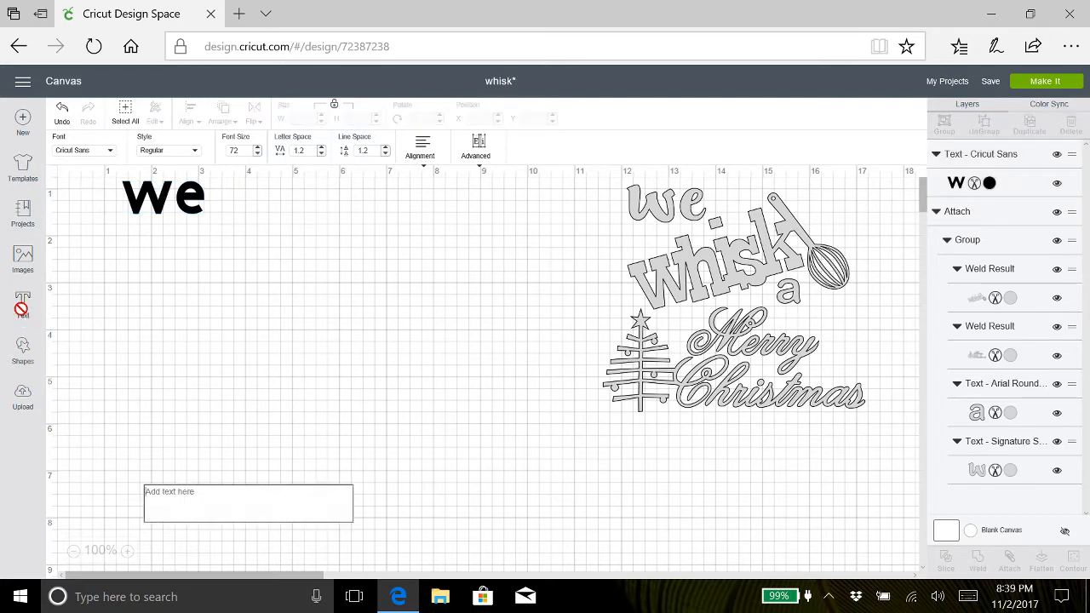
type("whi")
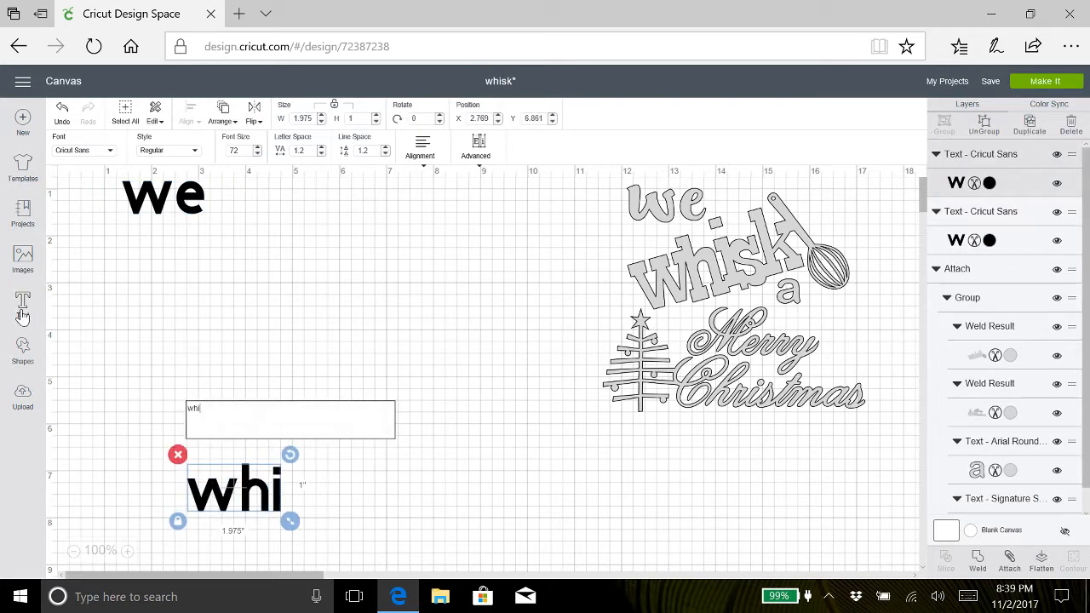
type("sk")
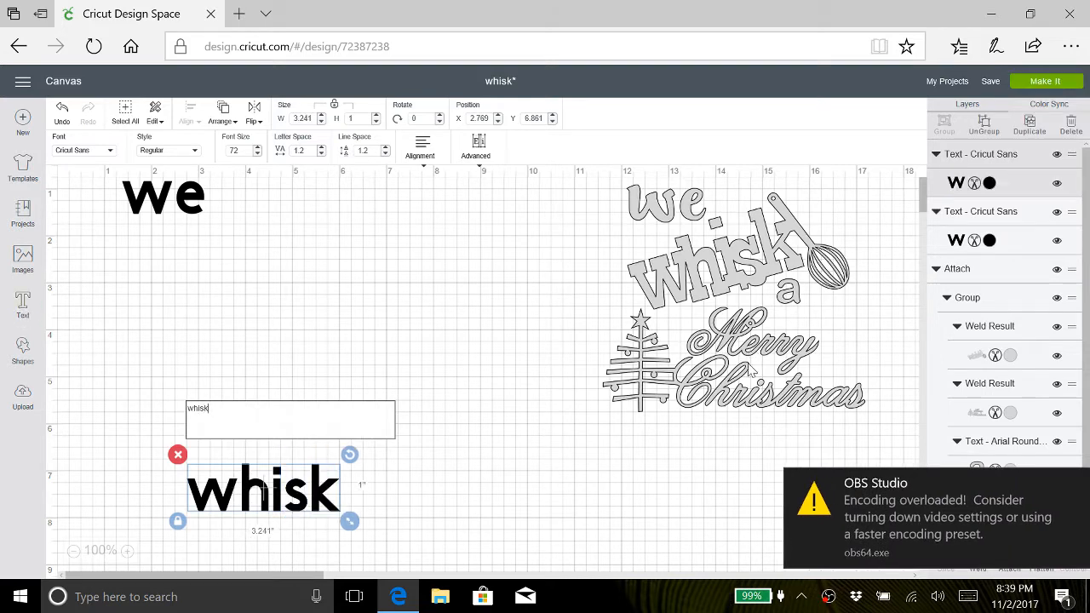
left_click(1077, 482)
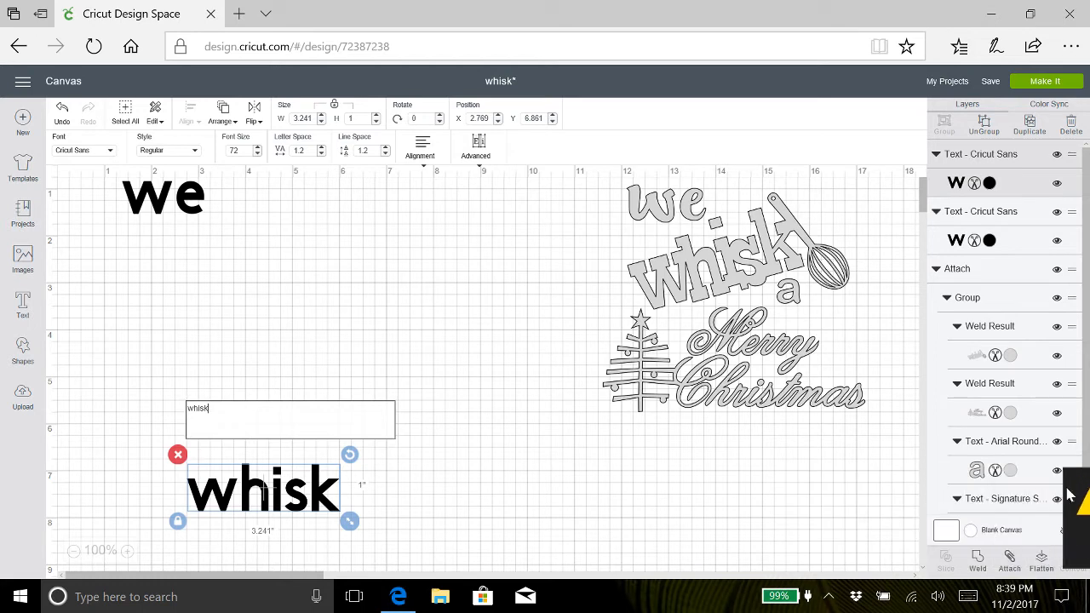
left_click(451, 444)
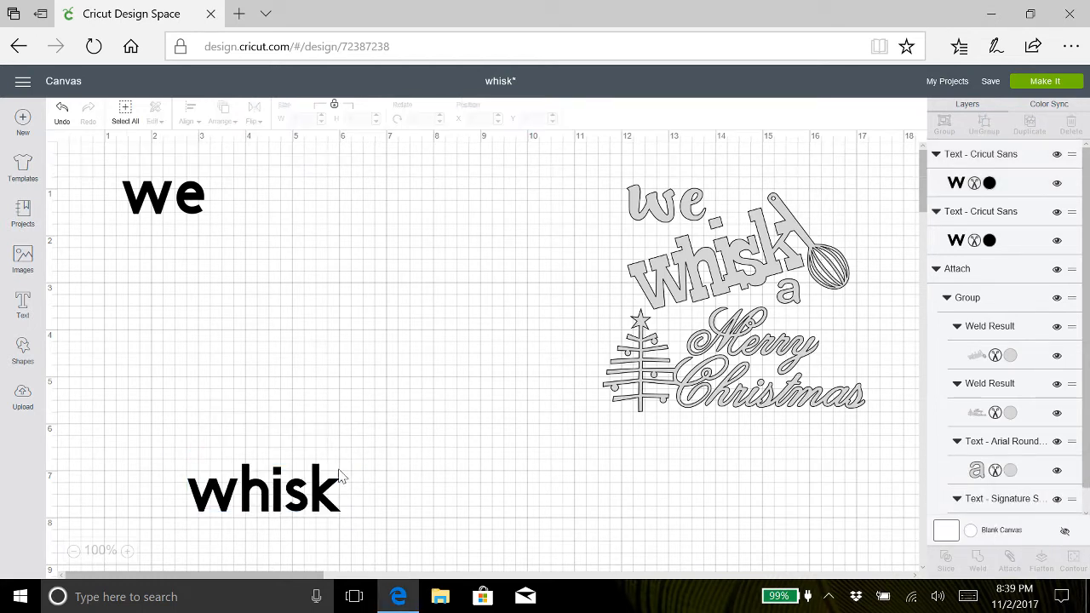
left_click_drag(294, 500, 237, 274)
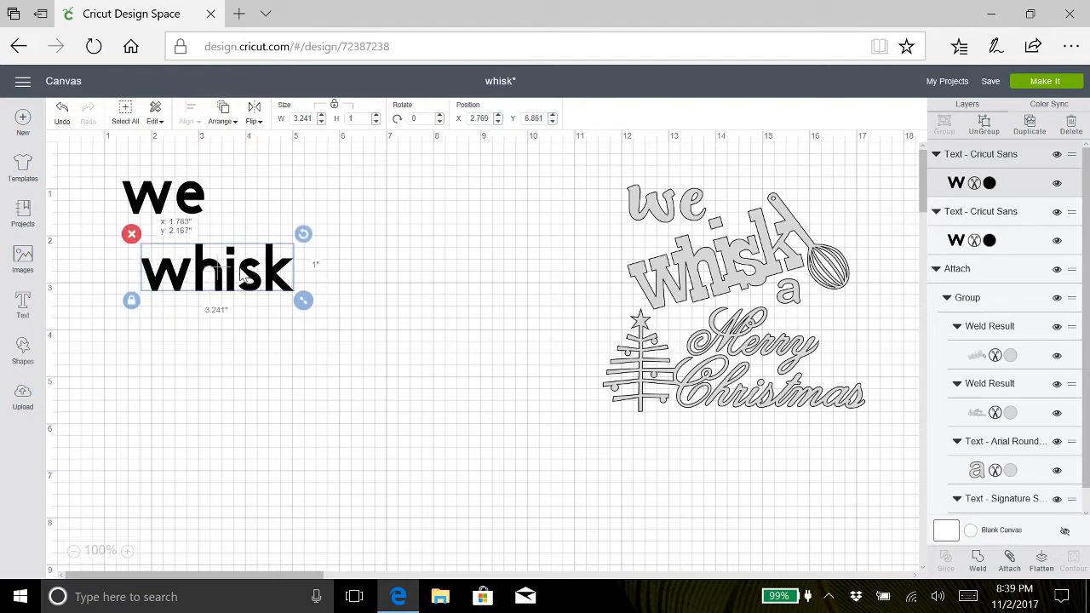
Add the text "a" as a separate object and place it below the end of "whisk", at about X 5.2, Y 3.4.
left_click(23, 306)
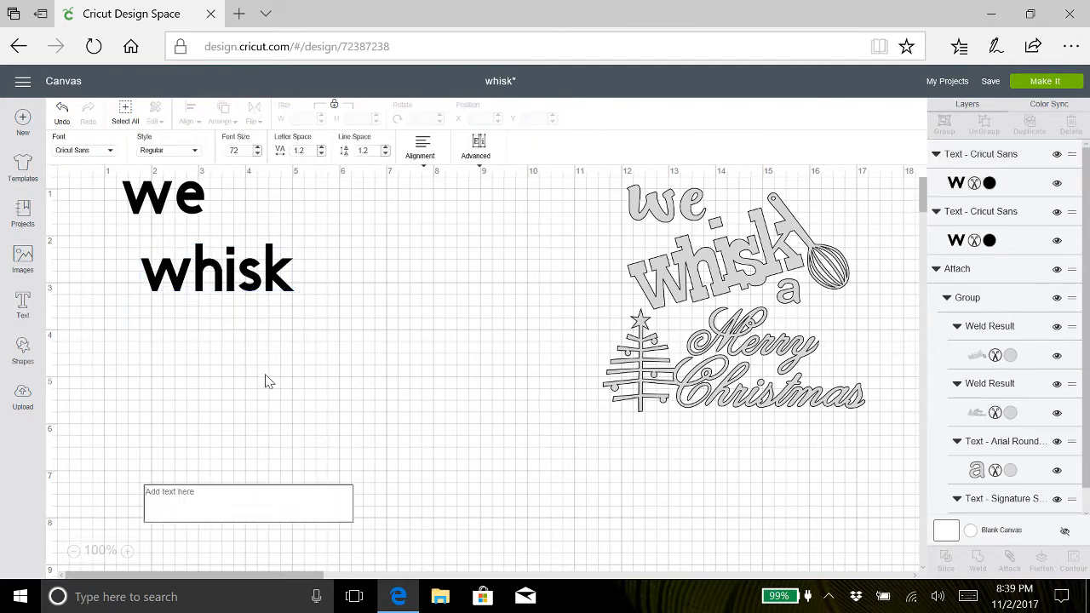
type("a")
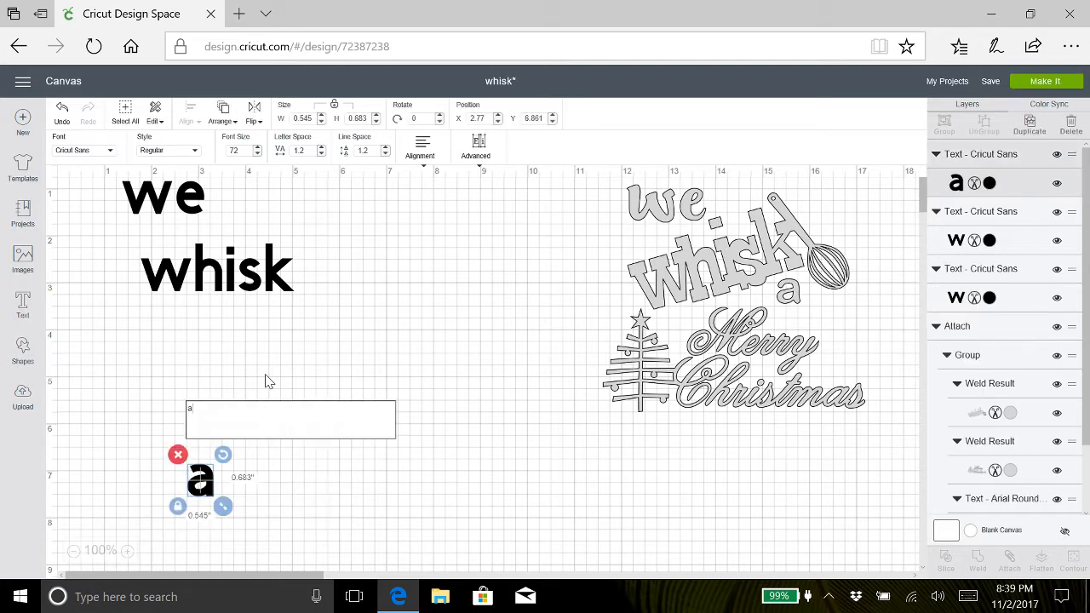
left_click(311, 473)
left_click(206, 485)
left_click_drag(216, 456, 325, 294)
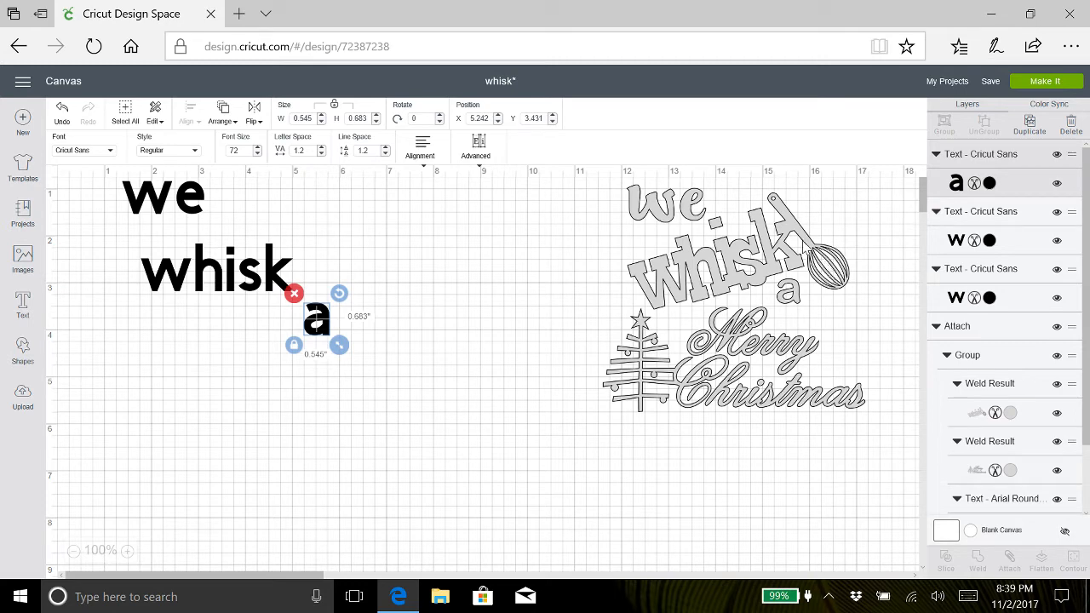
Search the image library for "kitchen" and look through the results for a whisk image.
left_click(23, 260)
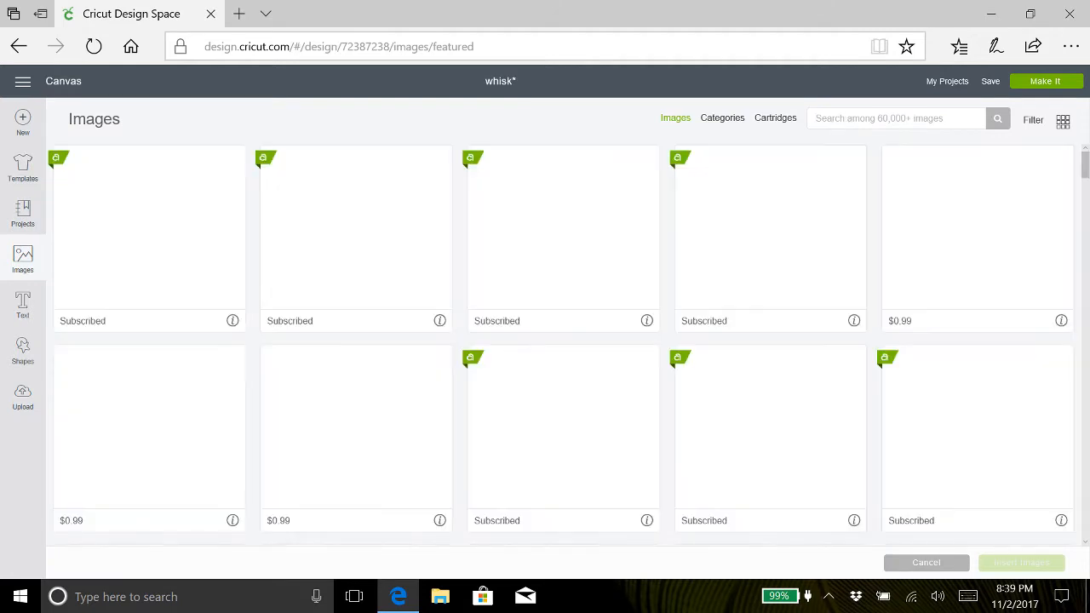
left_click(851, 118)
type("l")
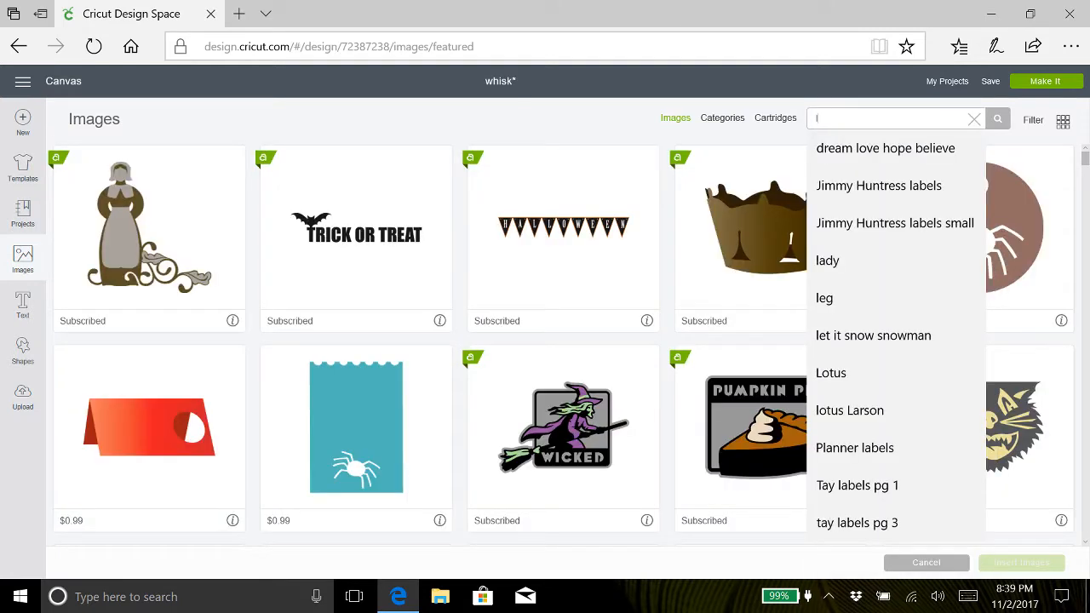
key("BackSpace")
type("ki")
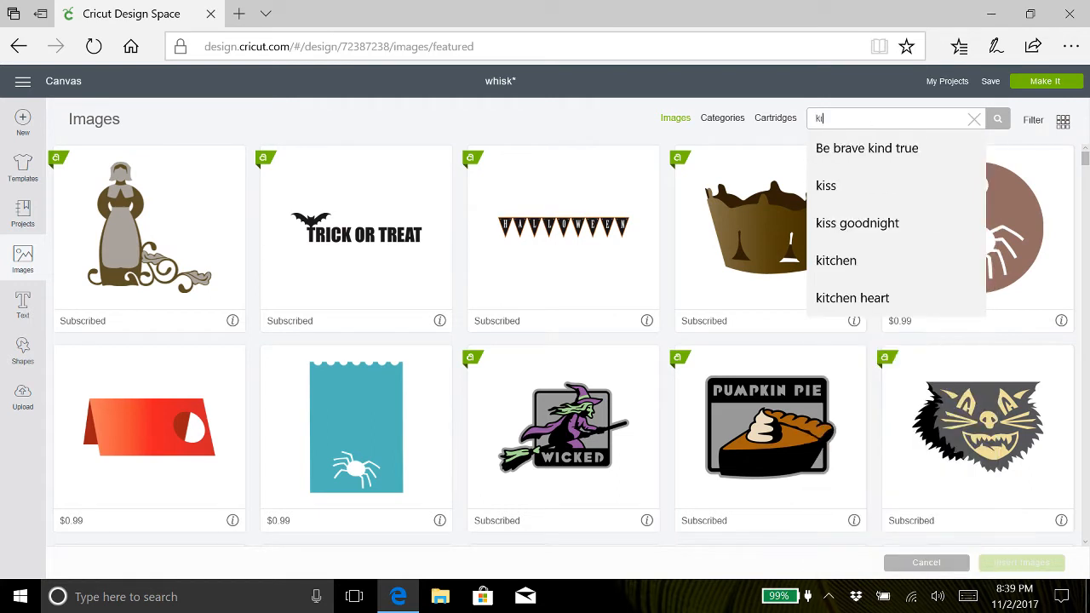
type("tchen")
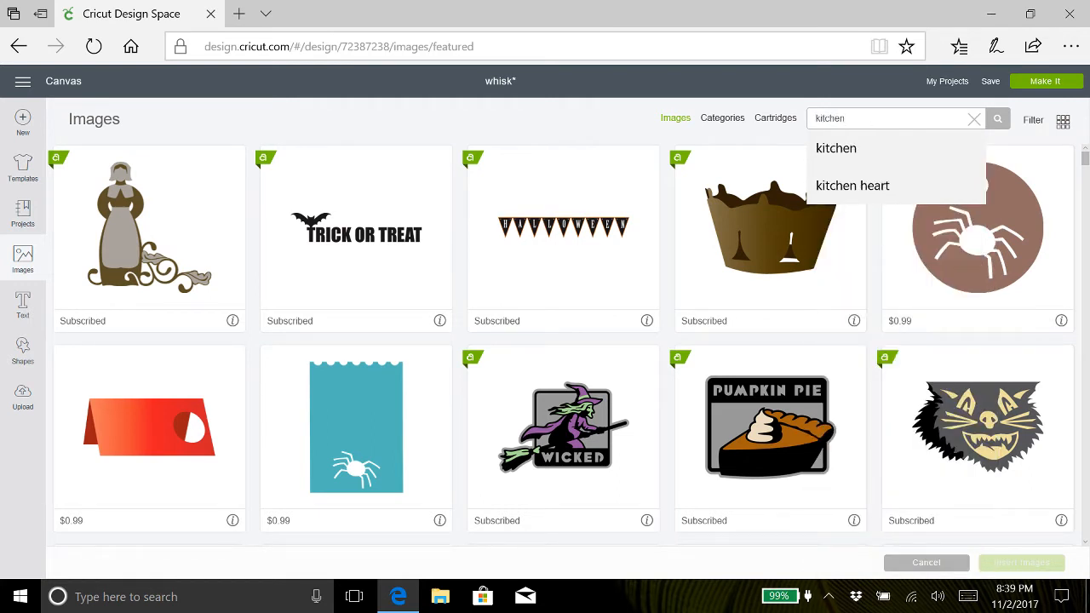
key("Return")
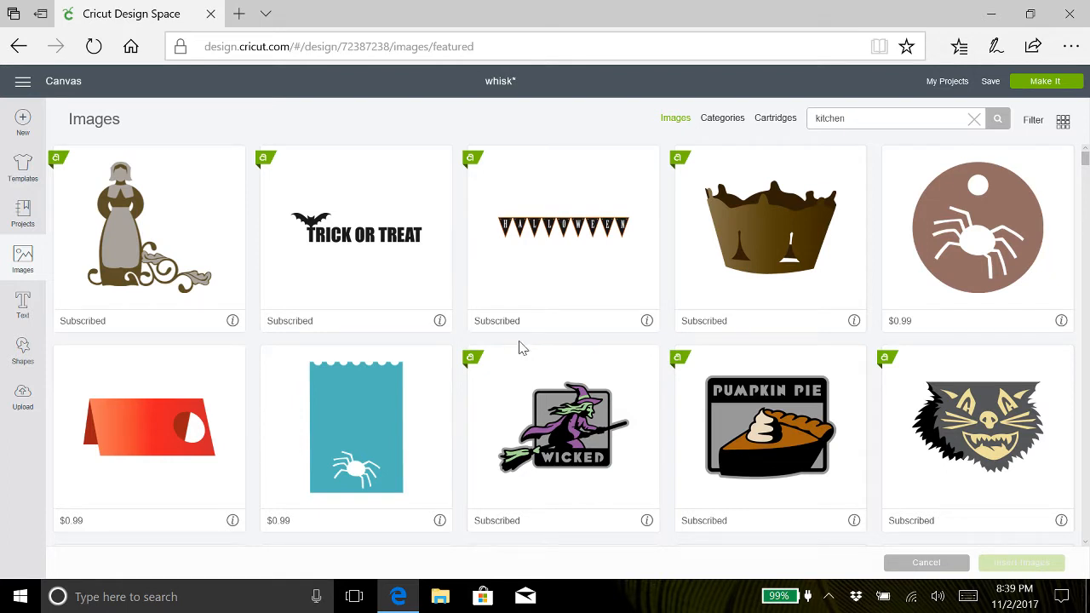
key("Return")
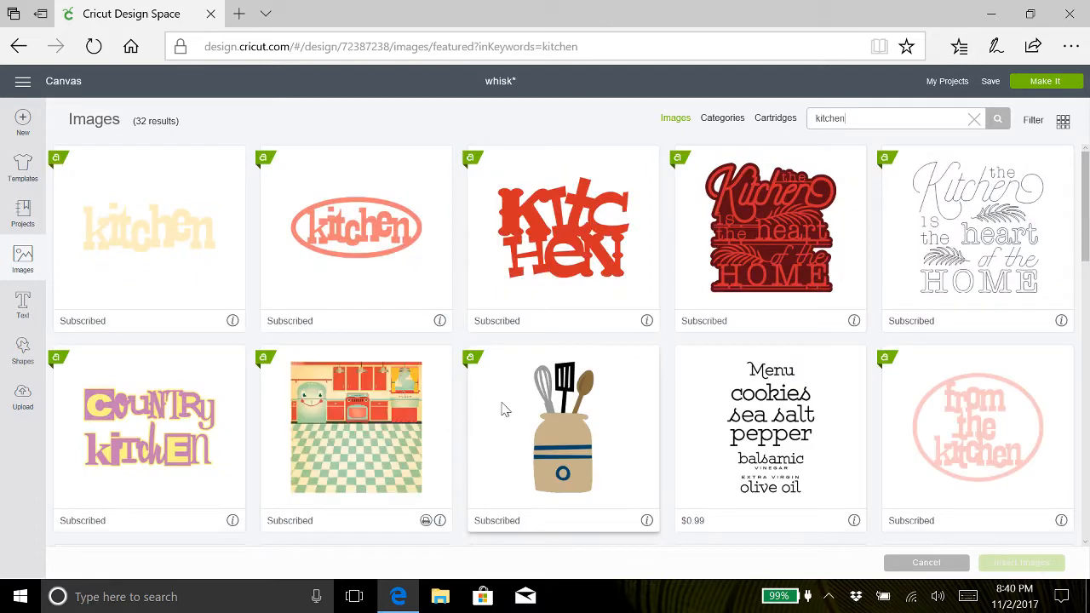
scroll(482, 390, "down", 3)
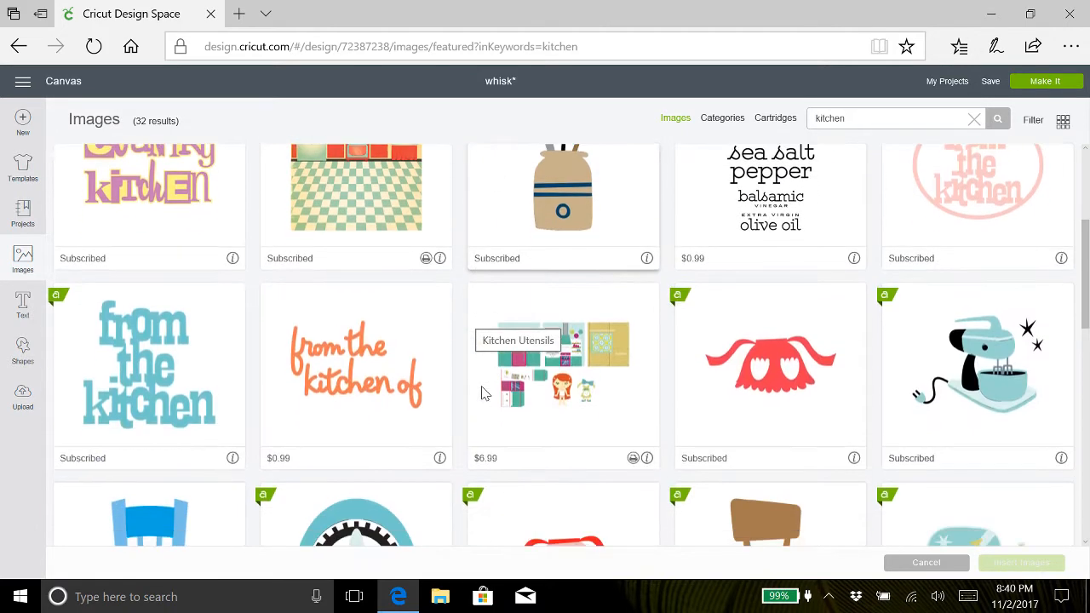
scroll(482, 391, "down", 7)
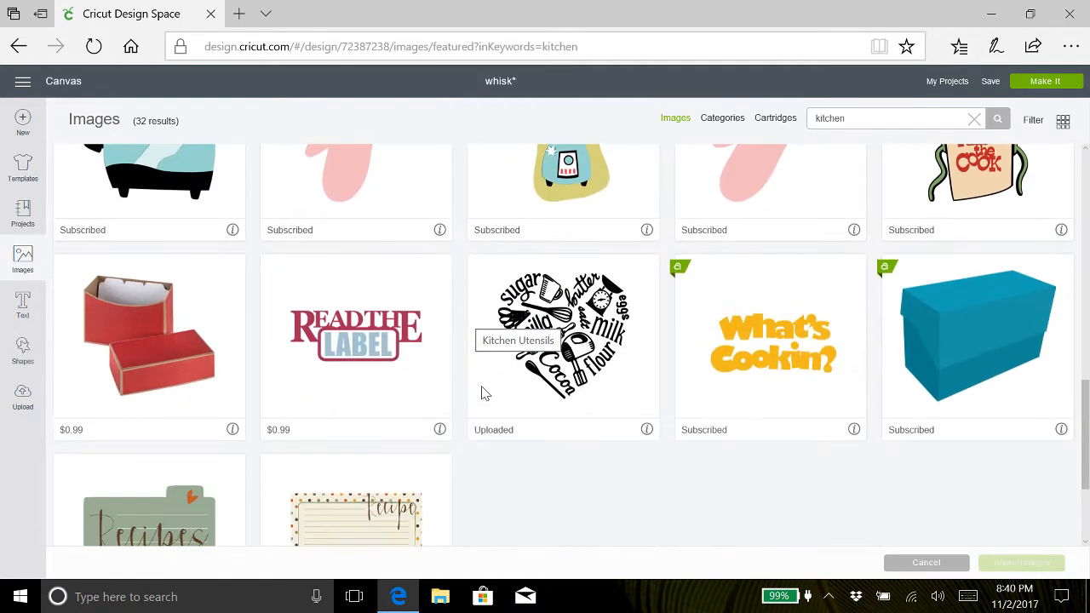
scroll(482, 391, "down", 2)
scroll(482, 392, "up", 5)
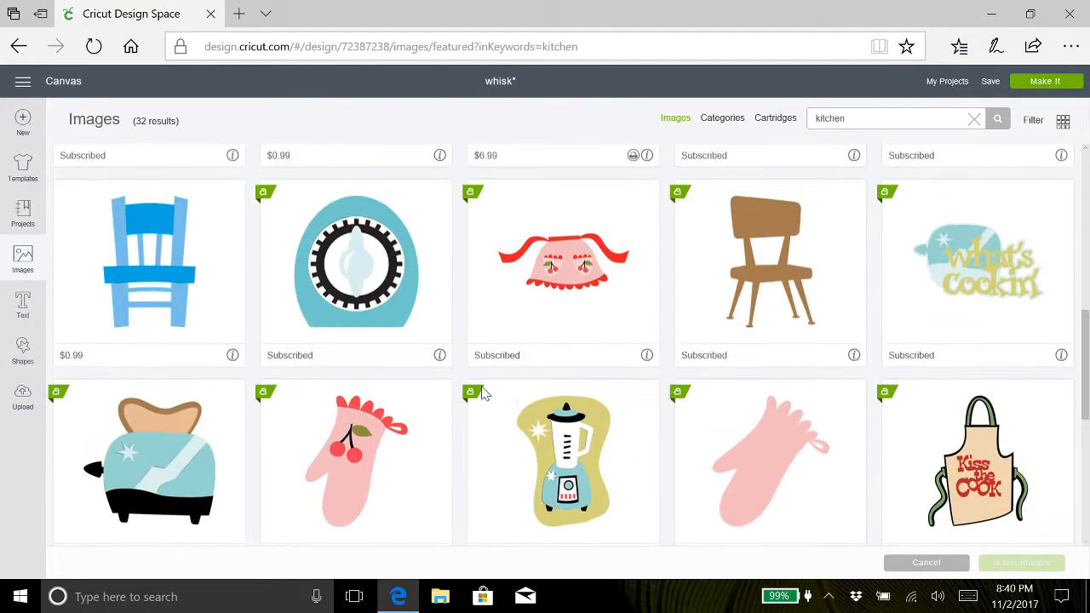
scroll(482, 391, "up", 5)
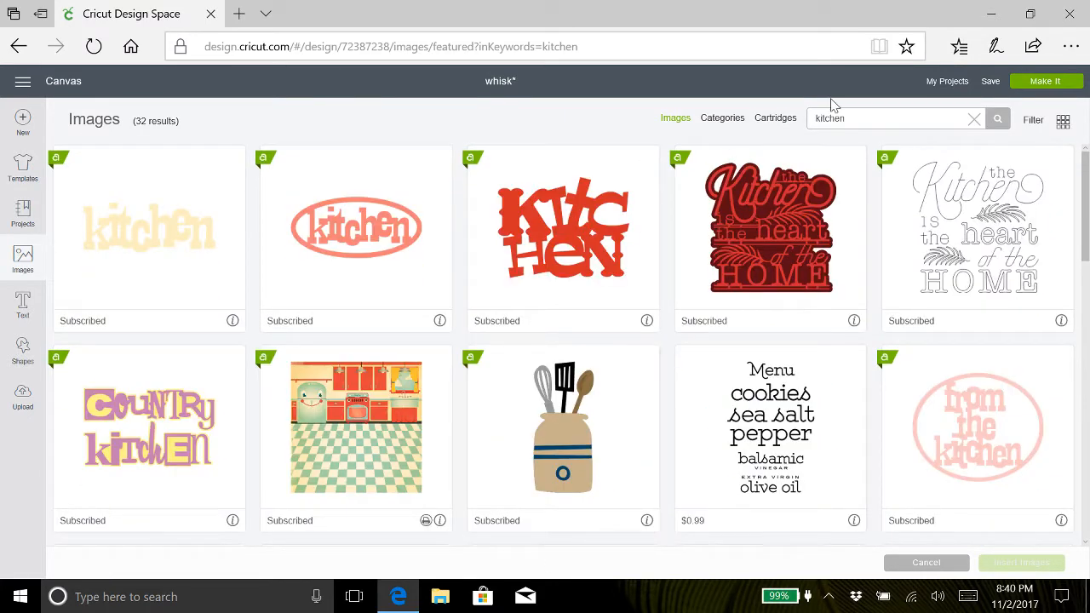
Insert the upright light-blue whisk image from a search for "whisk" and place it beside the words, at about X 6, Y 0.3.
key("ctrl+a")
type("w")
key("Return")
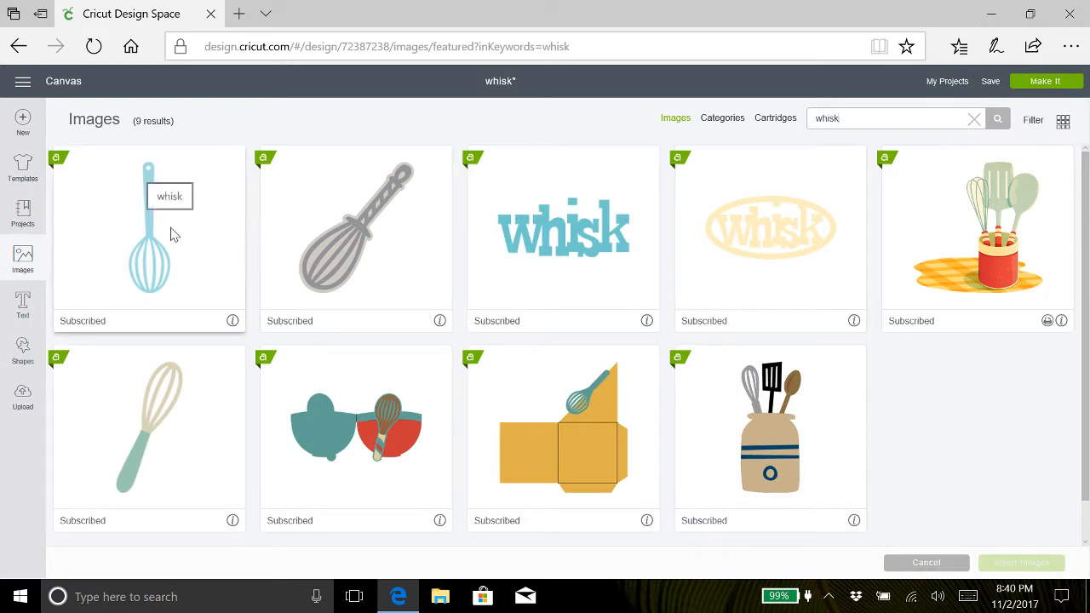
scroll(347, 260, "down", 1)
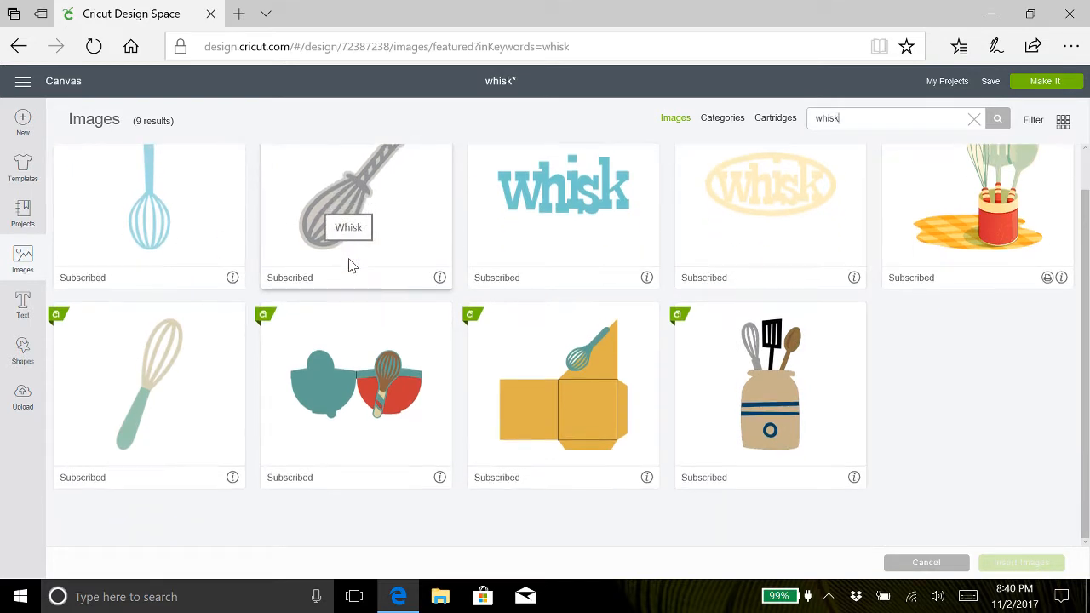
scroll(348, 265, "up", 1)
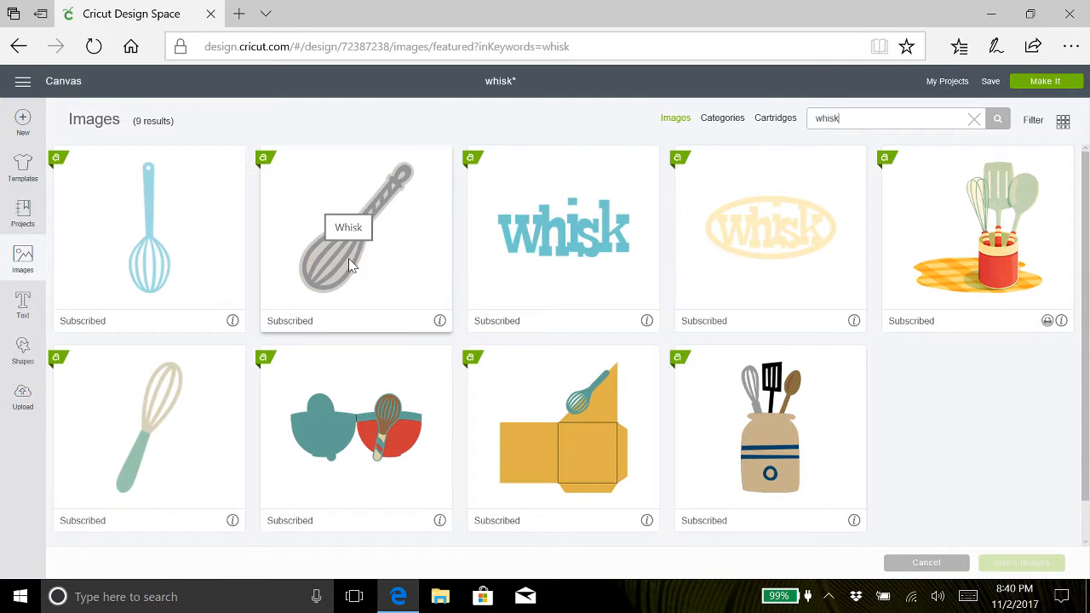
left_click(149, 246)
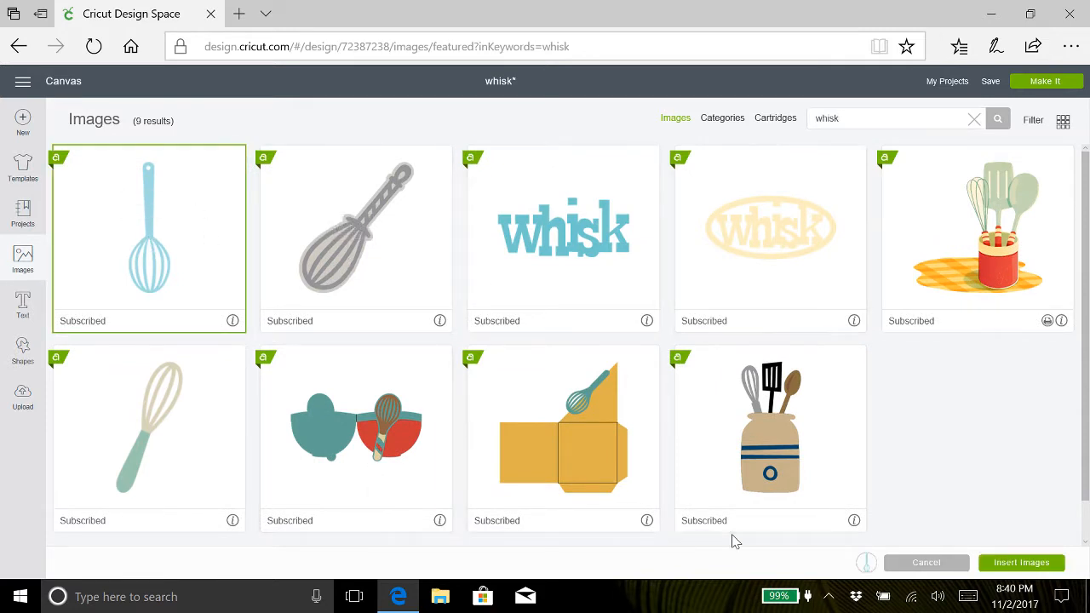
left_click(1021, 563)
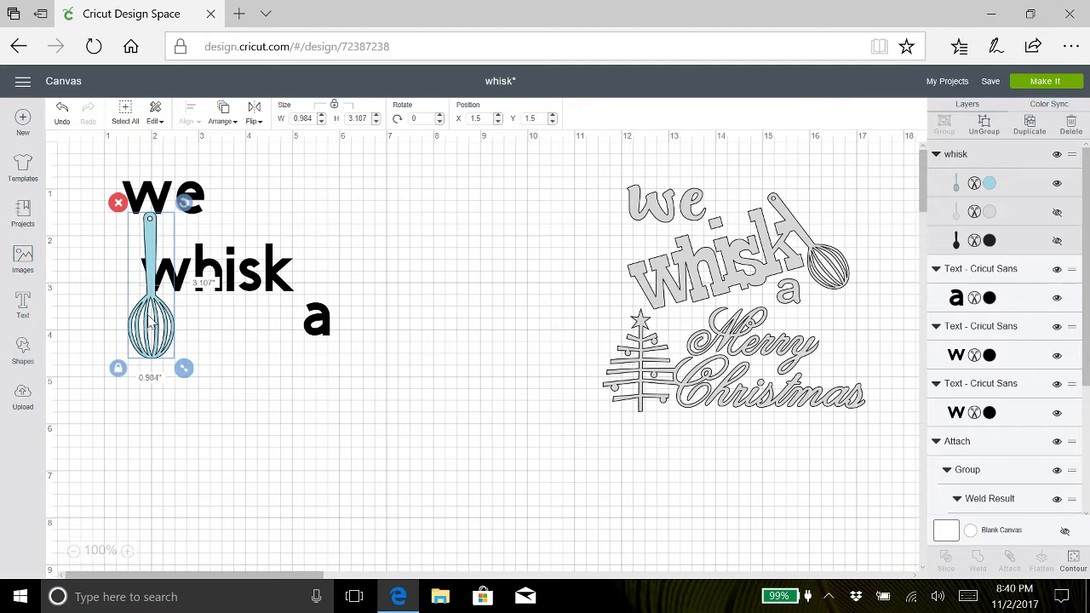
left_click_drag(149, 322, 364, 268)
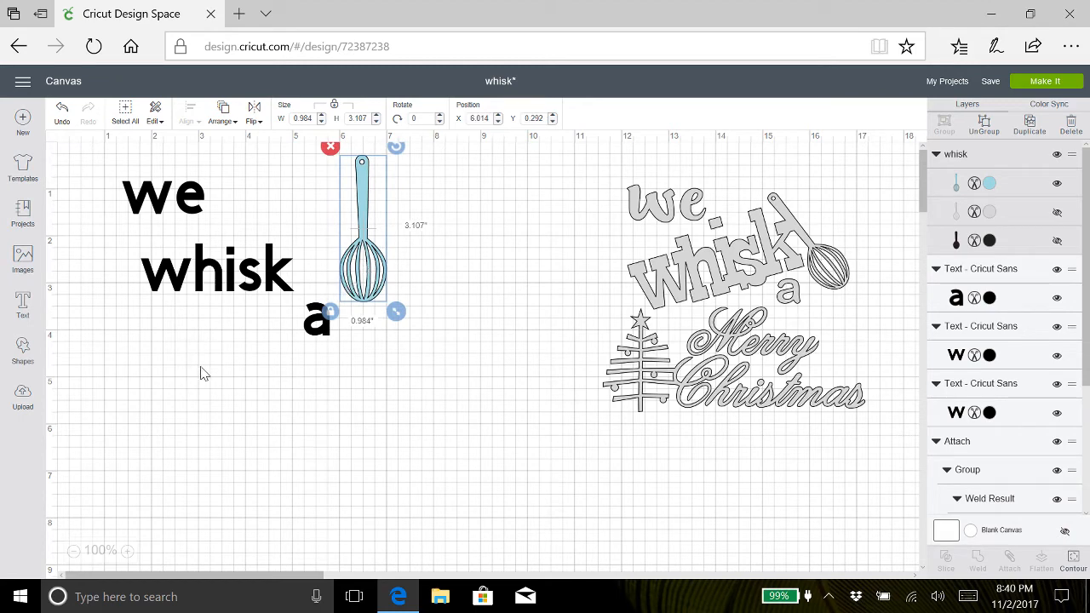
Open the image library again and search for "merry christmas".
left_click(23, 258)
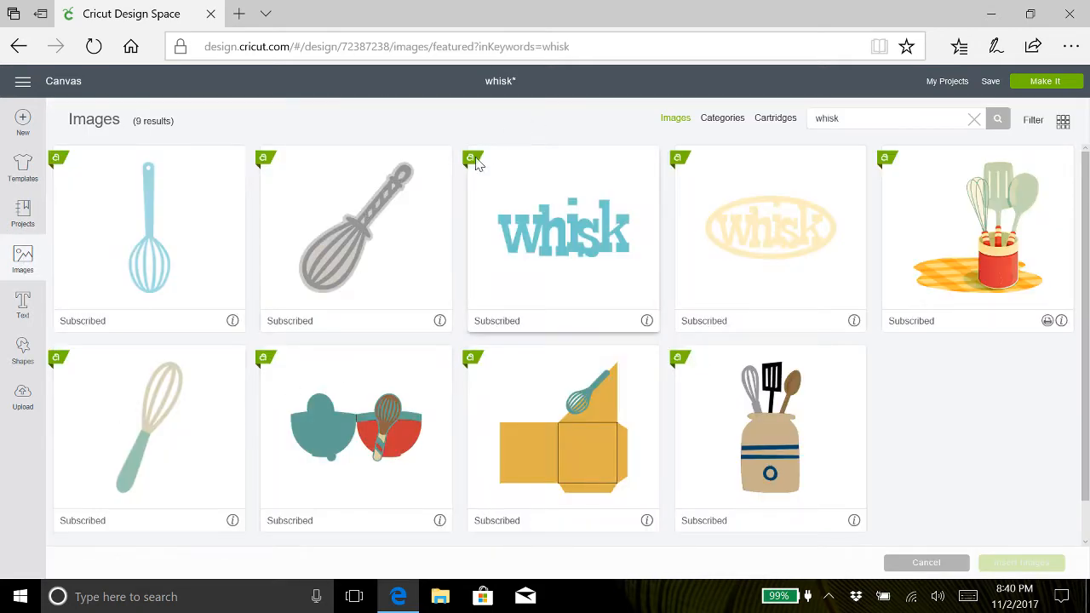
left_click_drag(842, 119, 792, 128)
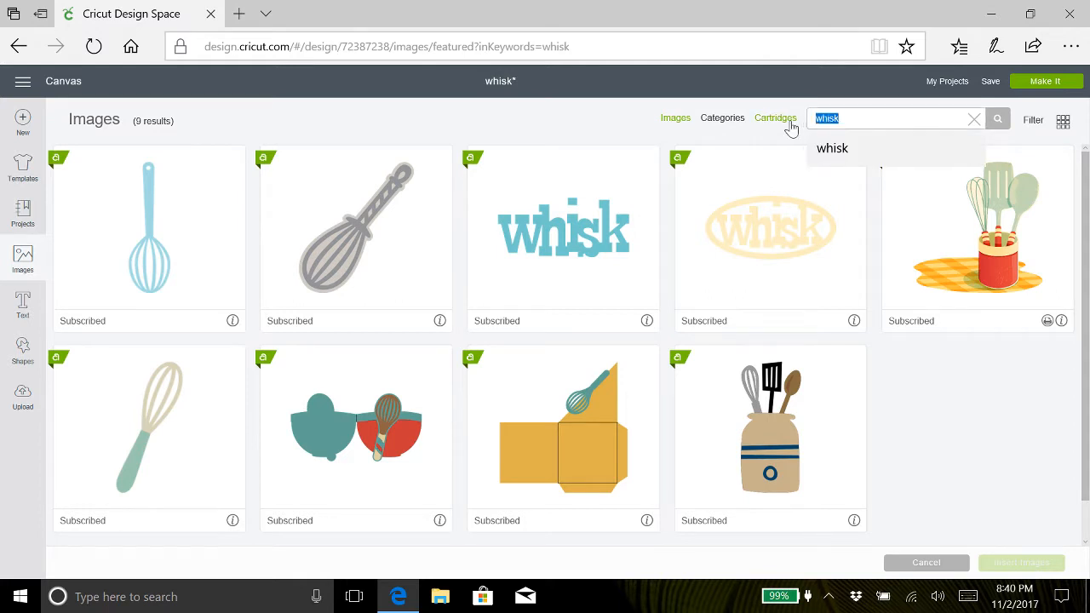
type("merry chr")
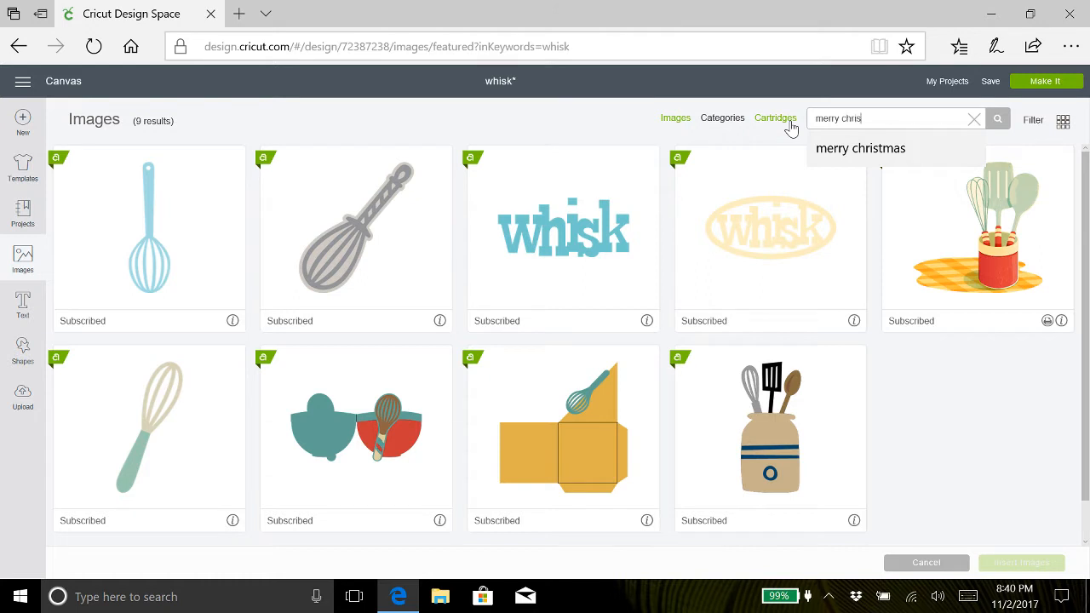
type("istmaas")
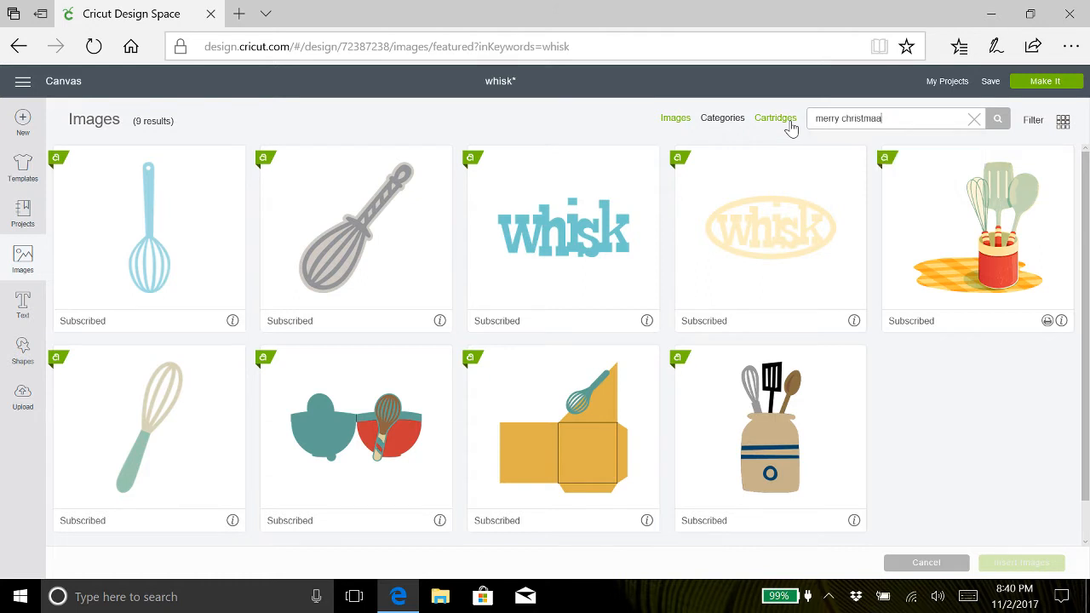
key("BackSpace")
key("Return")
left_click(999, 120)
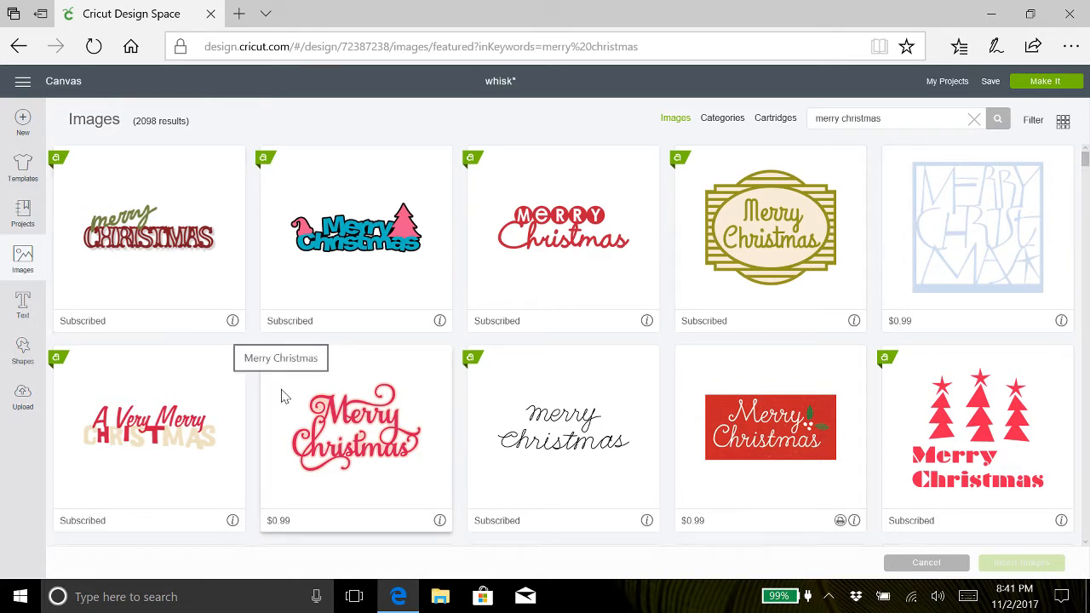
Look through the "merry christmas" image results for lettering that matches the finished example.
scroll(284, 397, "down", 1)
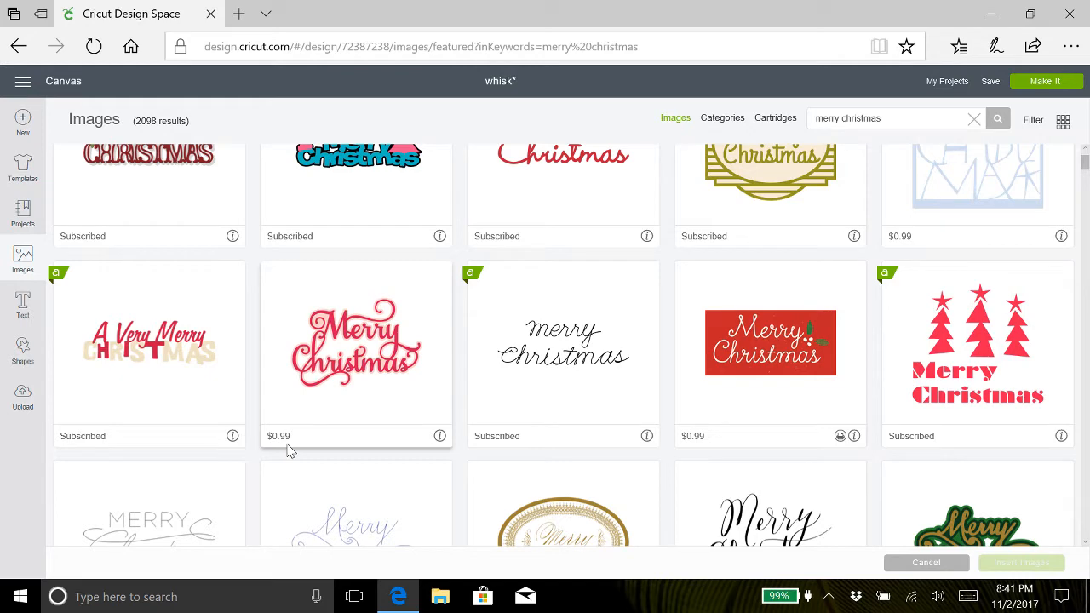
scroll(381, 427, "down", 5)
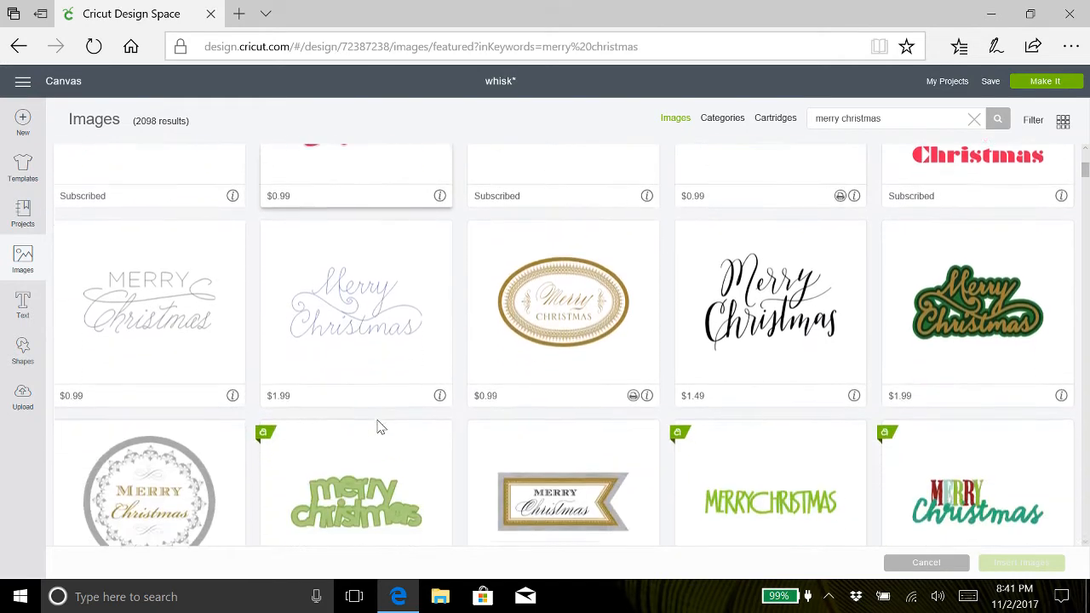
scroll(381, 427, "down", 5)
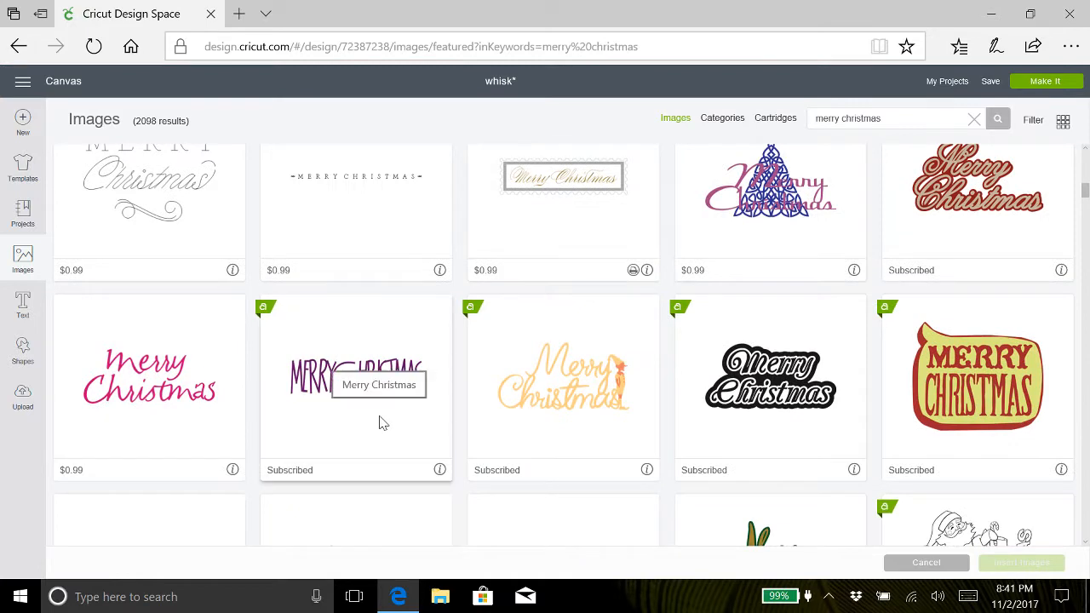
scroll(381, 424, "down", 4)
scroll(382, 424, "down", 1)
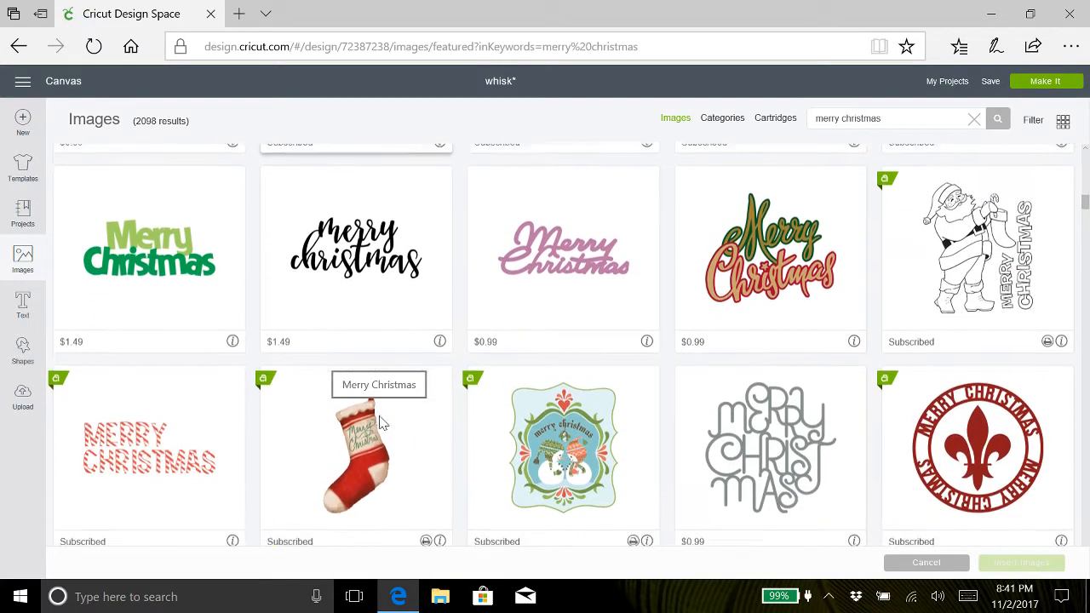
scroll(382, 423, "down", 1)
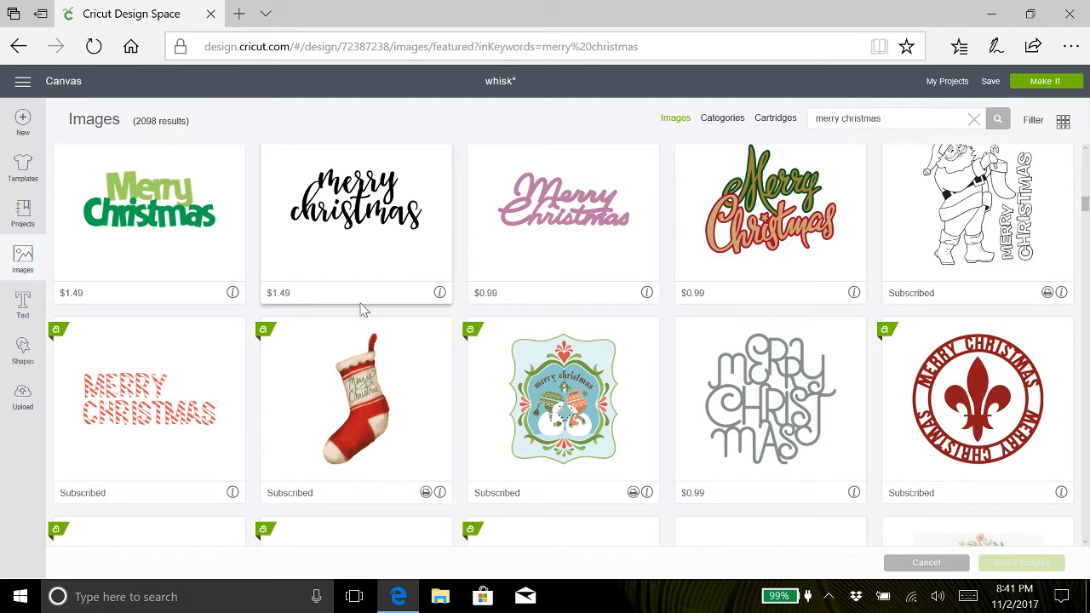
scroll(436, 411, "down", 4)
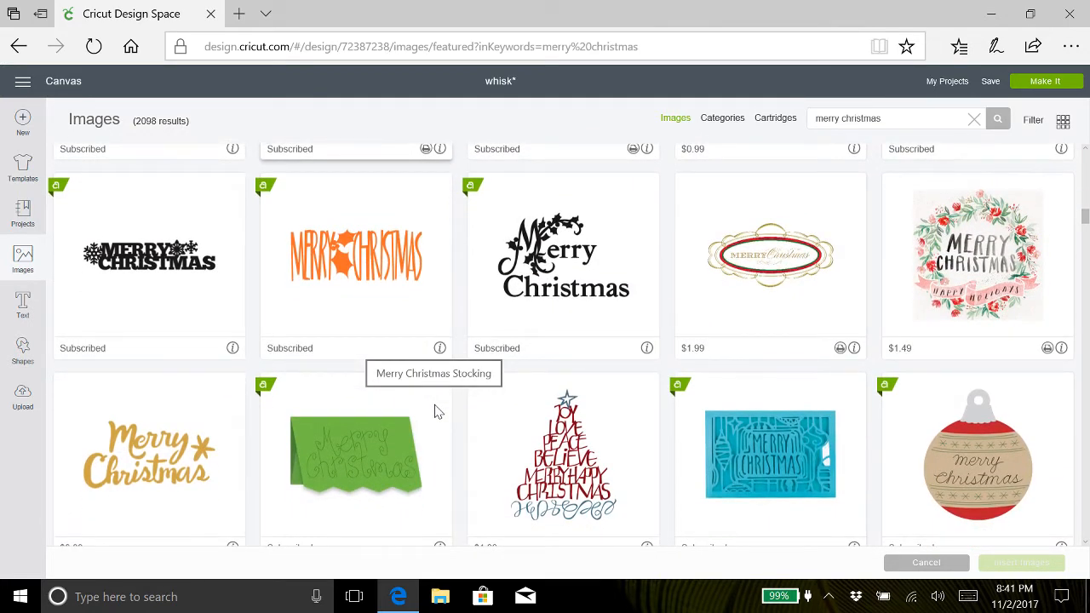
scroll(436, 411, "down", 3)
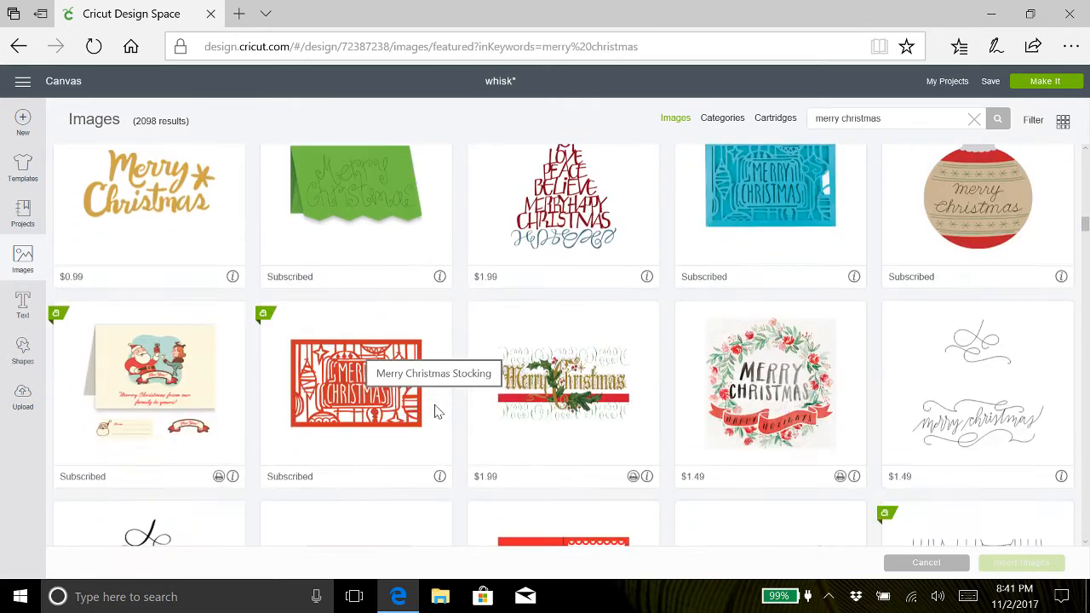
scroll(436, 411, "down", 4)
scroll(434, 412, "down", 3)
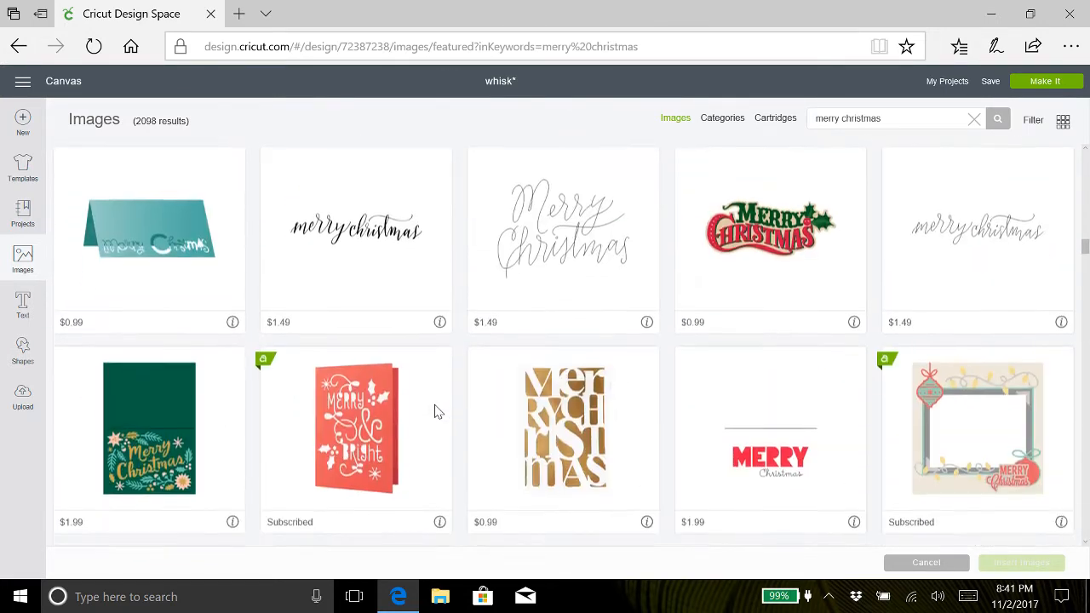
scroll(434, 412, "down", 10)
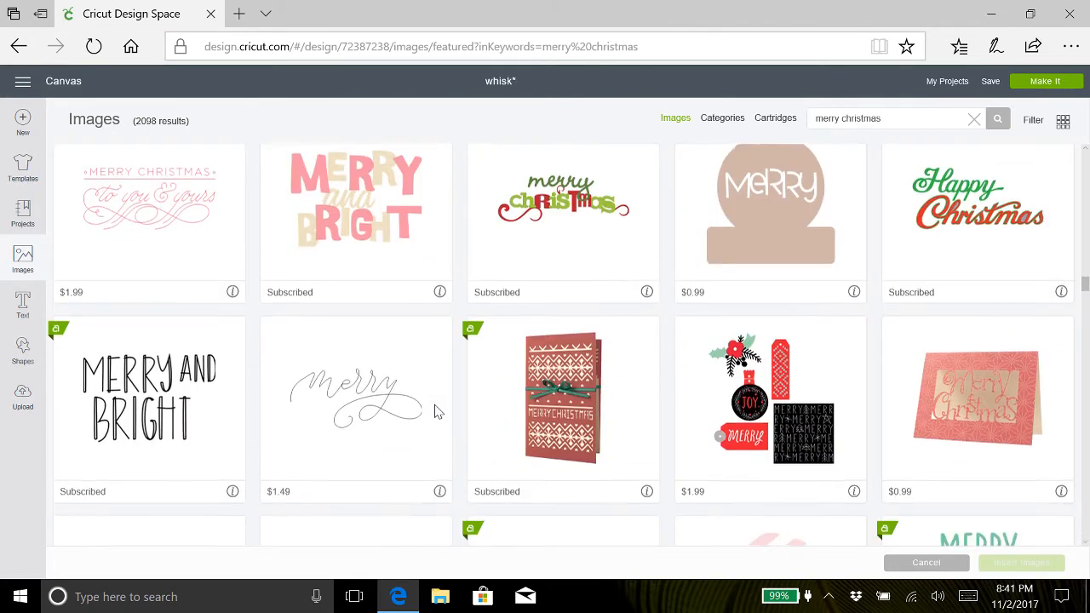
scroll(434, 412, "down", 1)
scroll(436, 410, "up", 2)
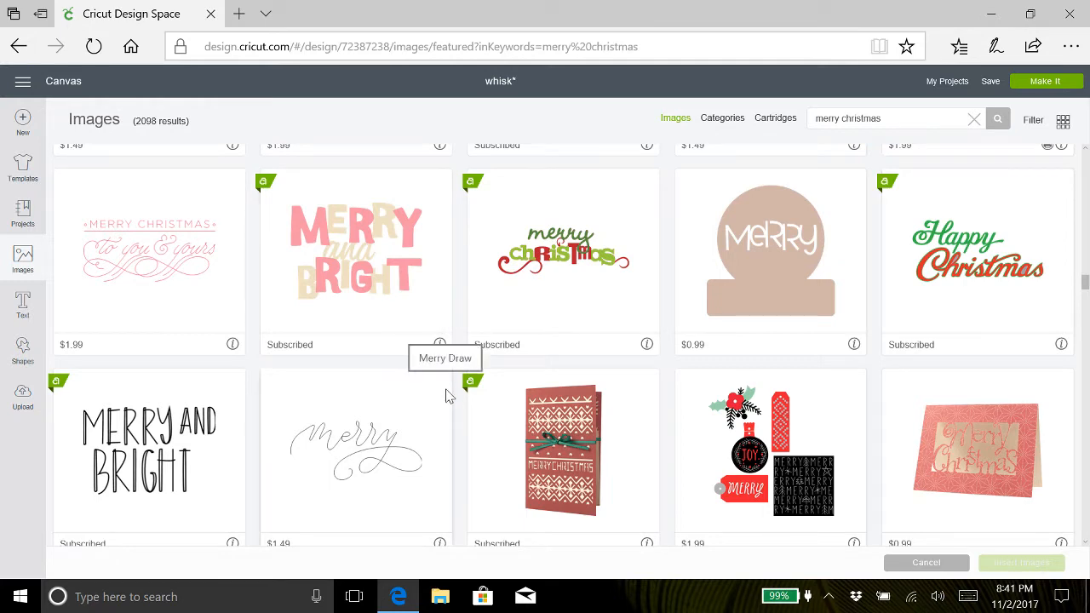
scroll(449, 396, "down", 6)
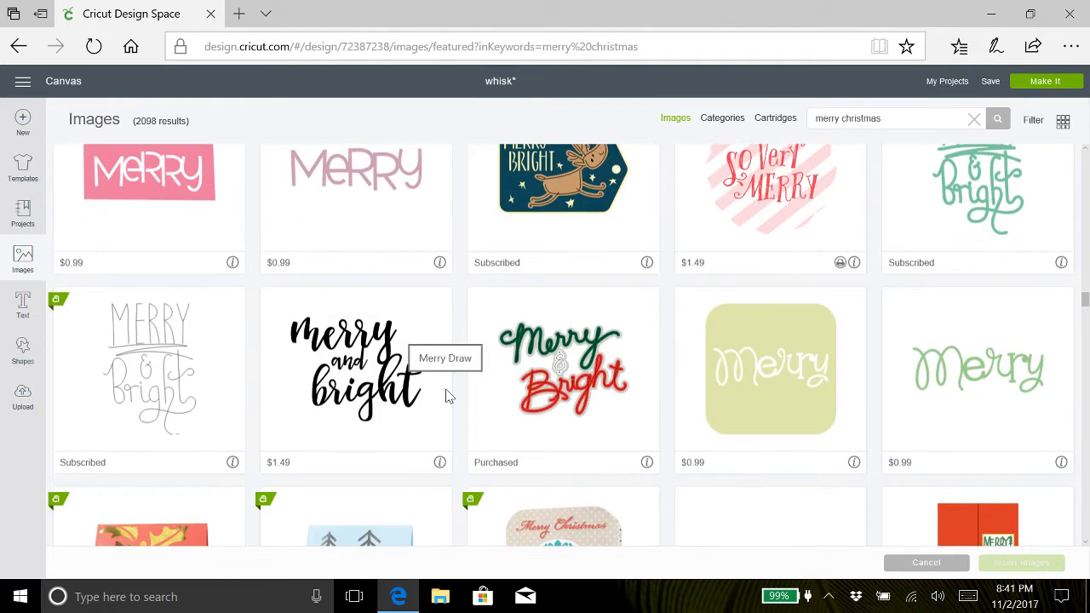
scroll(449, 396, "down", 2)
scroll(449, 396, "down", 4)
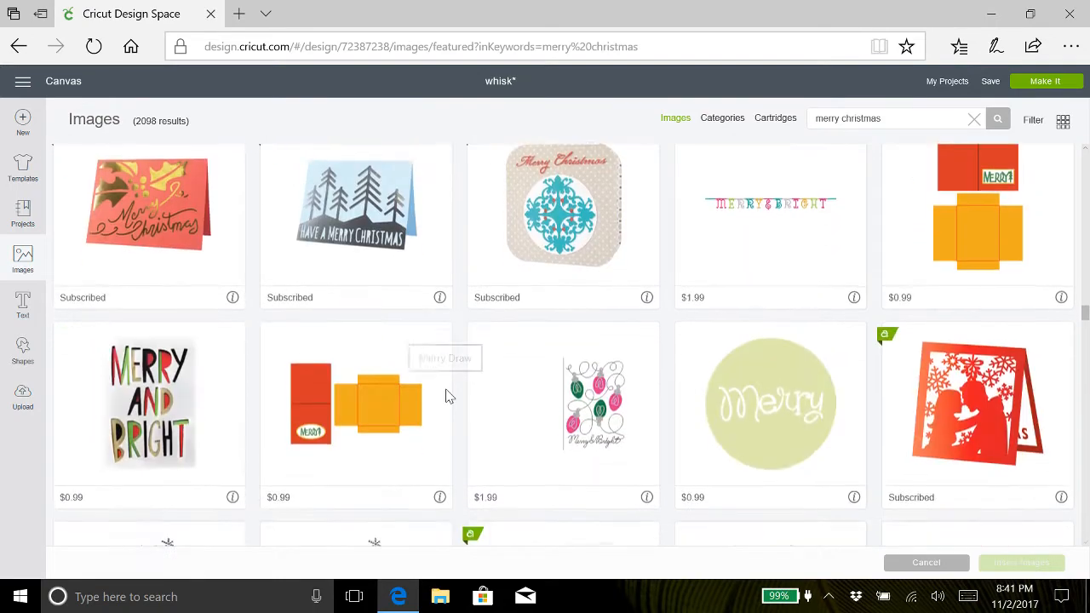
scroll(465, 400, "down", 14)
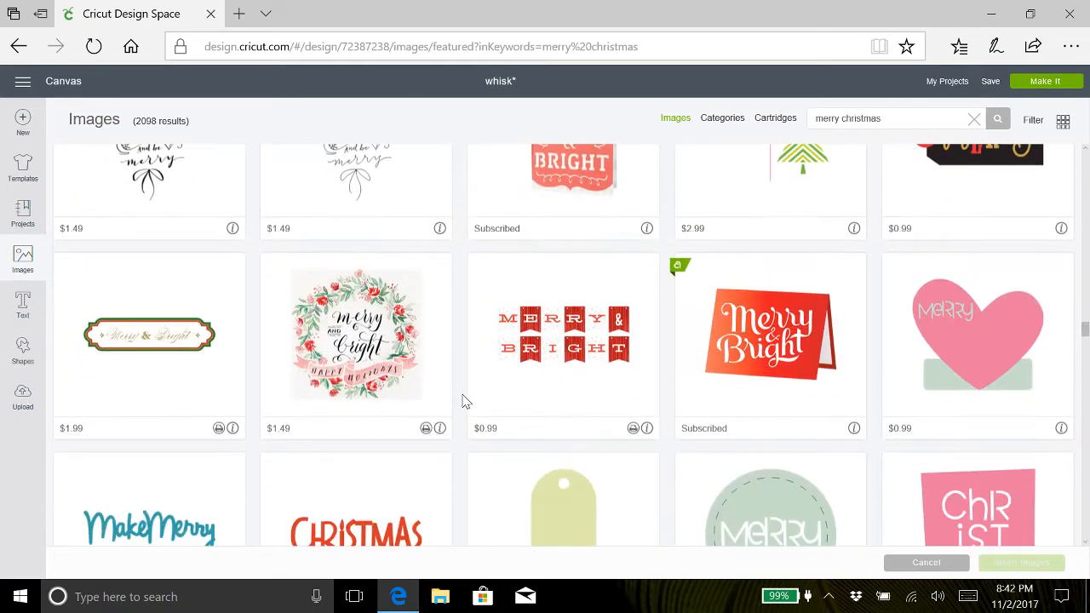
scroll(465, 400, "down", 3)
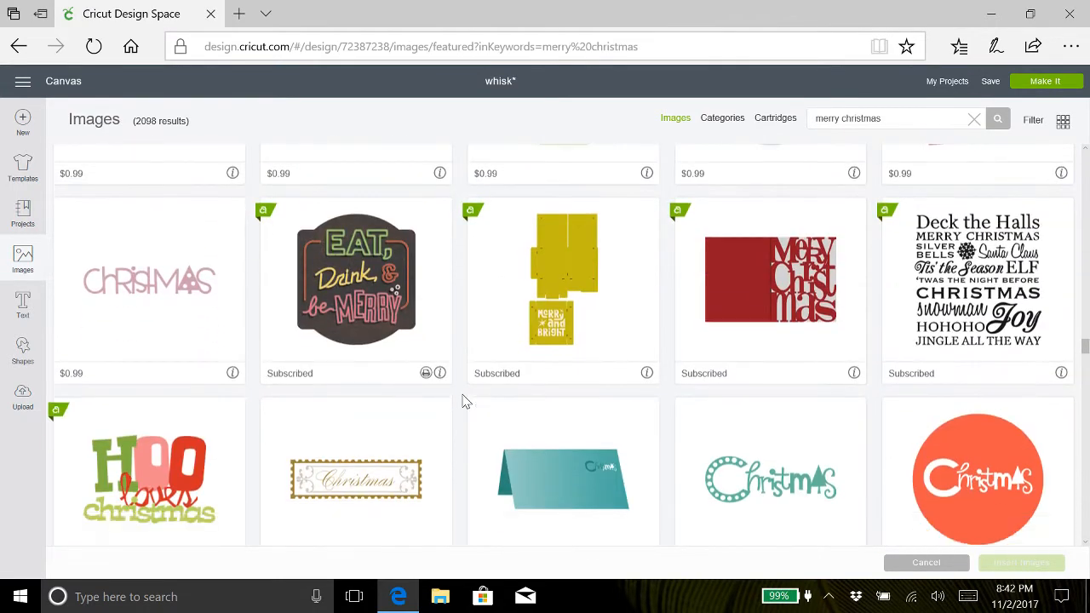
scroll(465, 400, "down", 3)
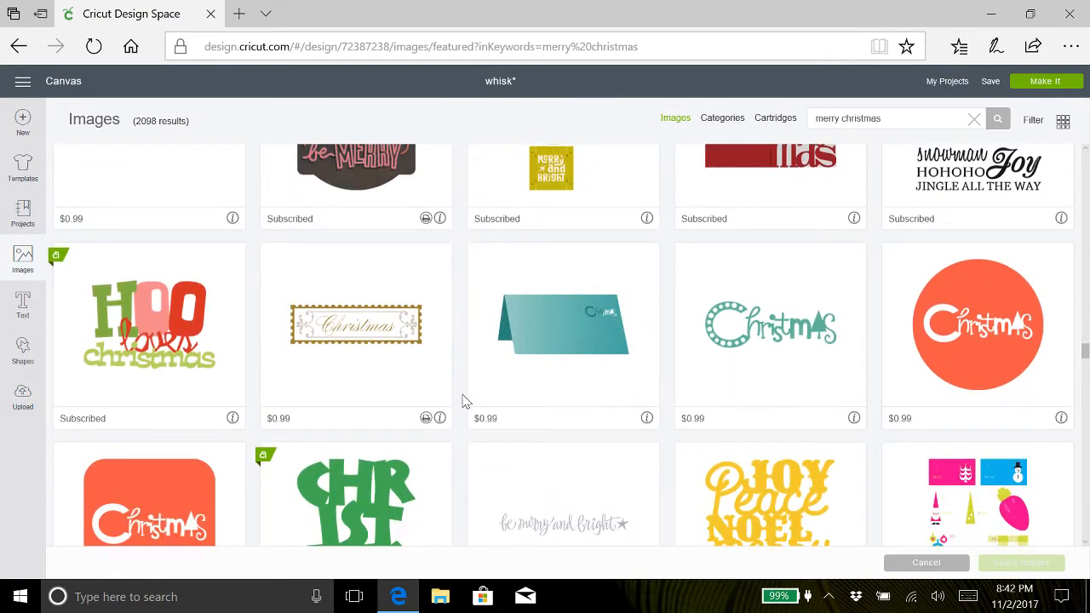
scroll(465, 400, "down", 8)
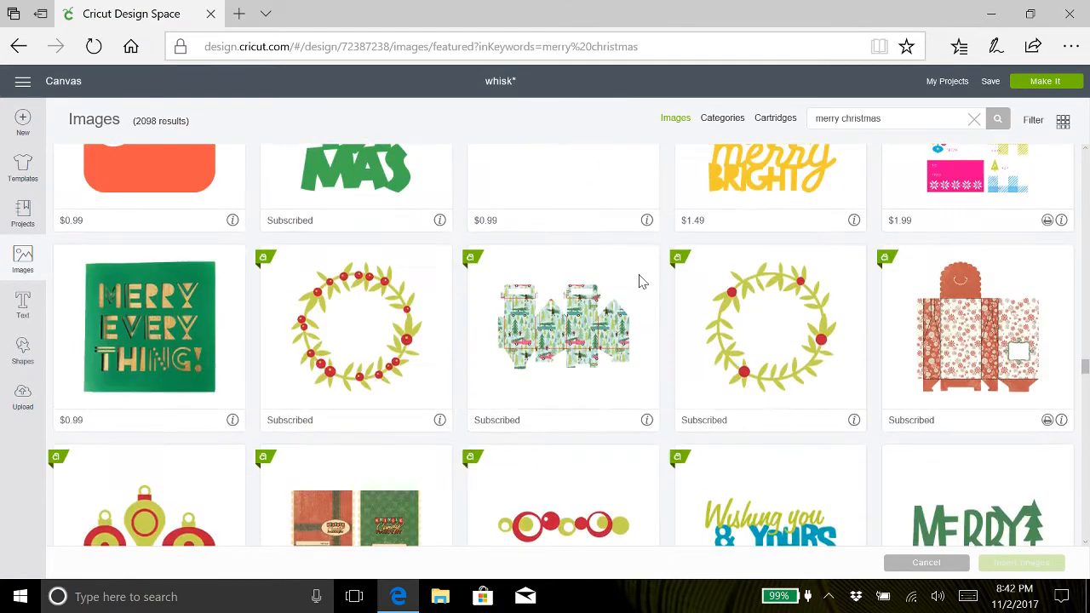
Filter the "merry christmas" results to My Images and look through them for matching lettering.
left_click(1034, 122)
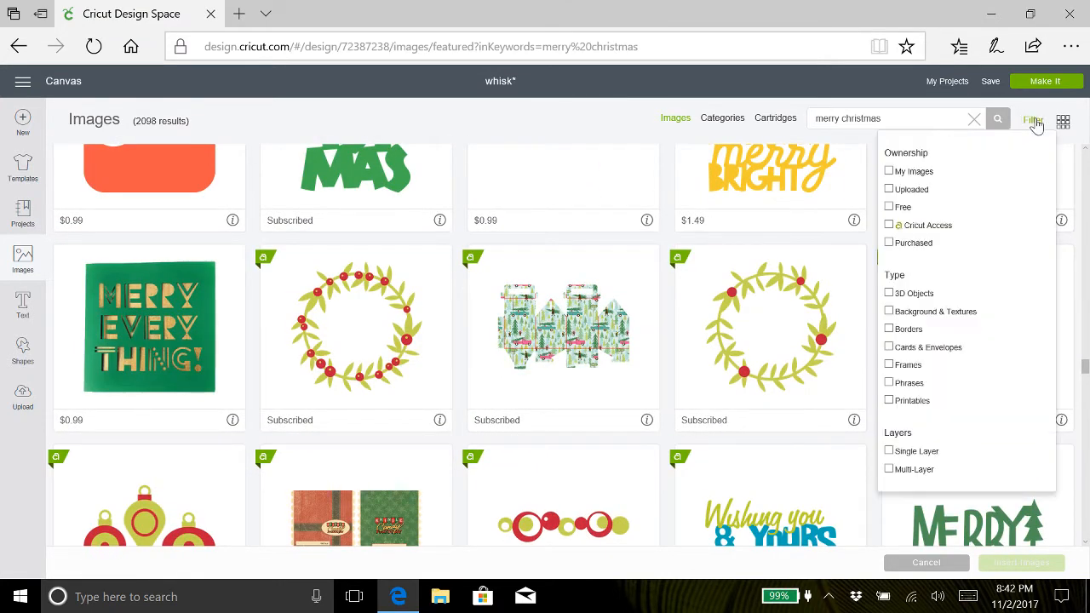
left_click(889, 171)
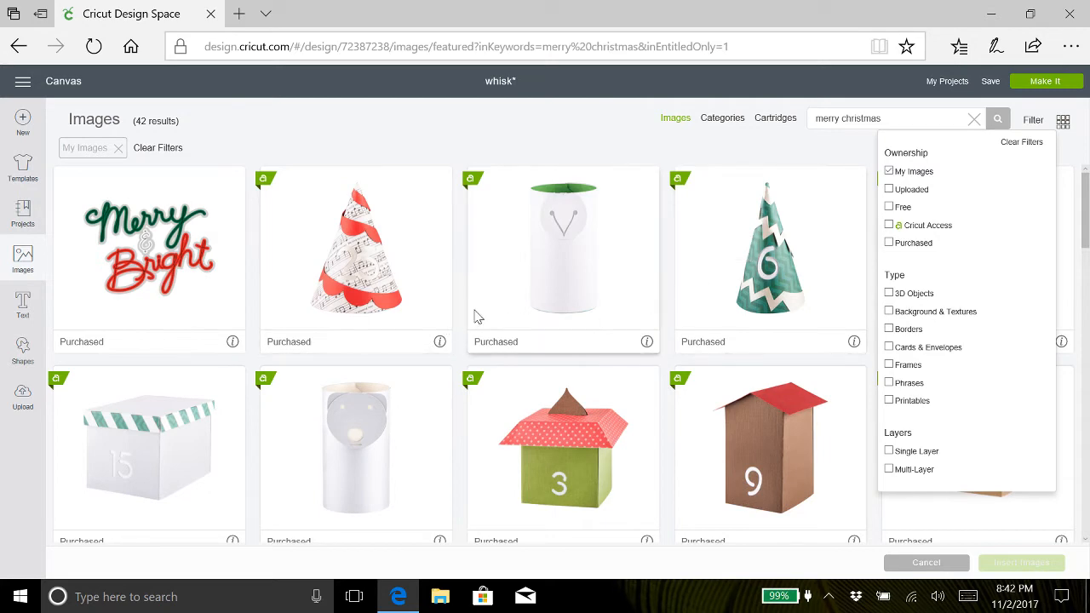
scroll(462, 312, "down", 5)
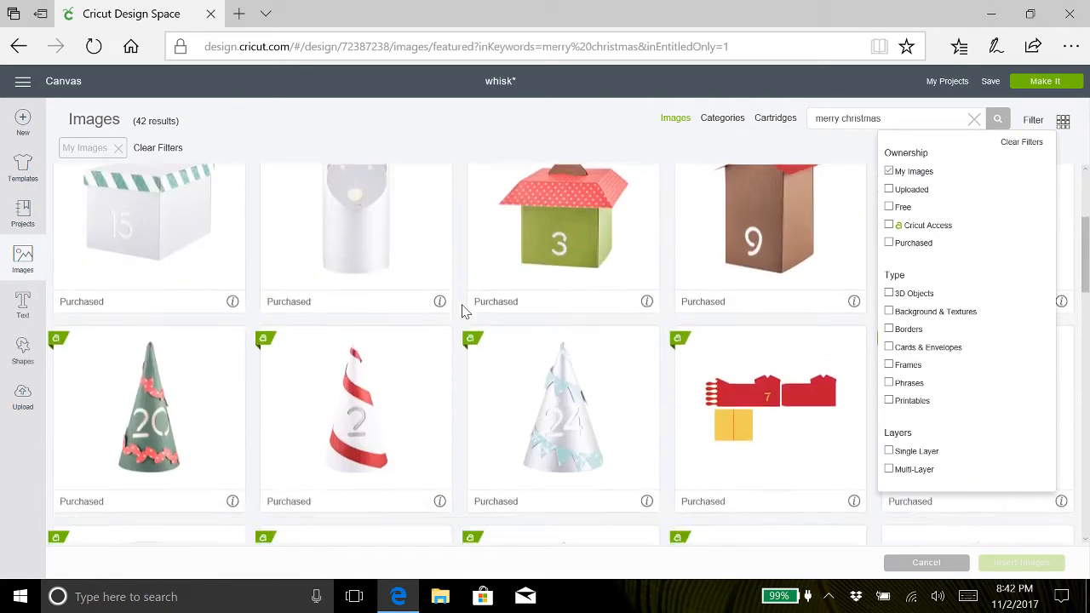
scroll(462, 311, "down", 3)
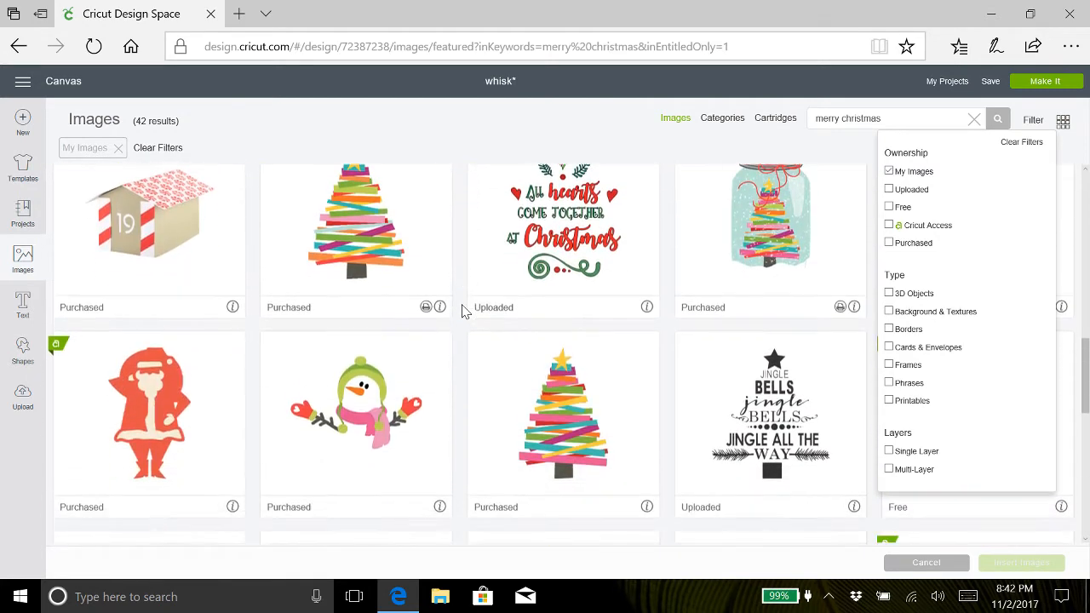
scroll(463, 312, "down", 5)
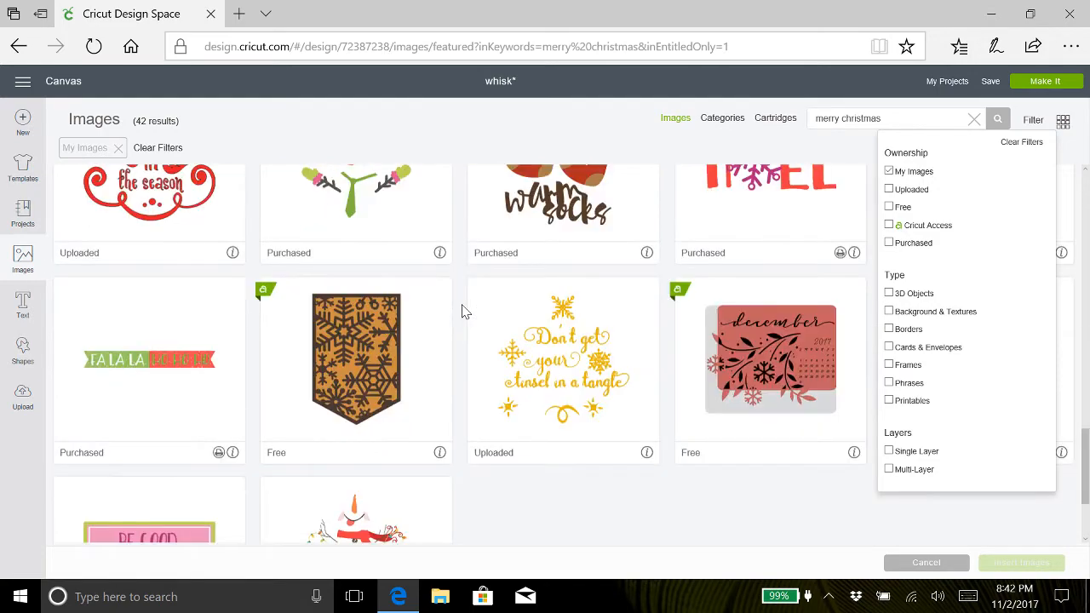
left_click(589, 523)
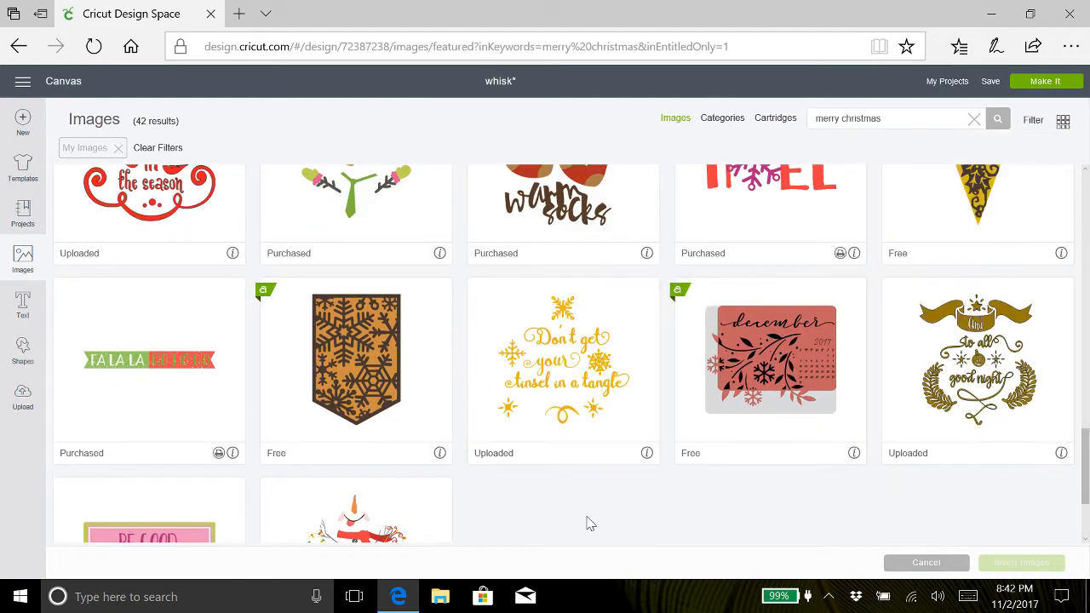
scroll(589, 523, "down", 2)
scroll(589, 523, "up", 8)
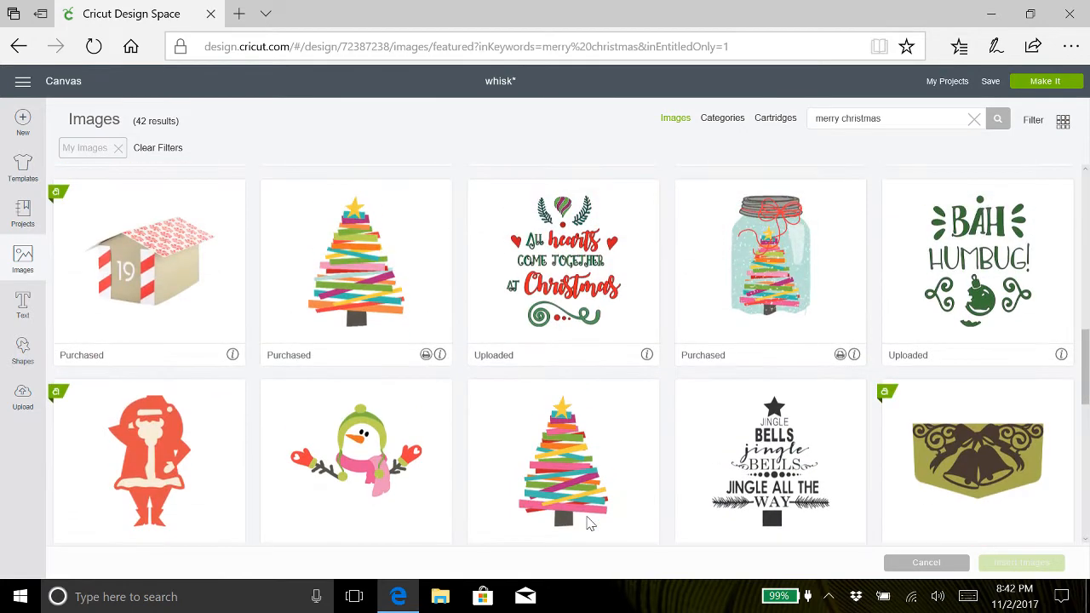
scroll(589, 523, "up", 10)
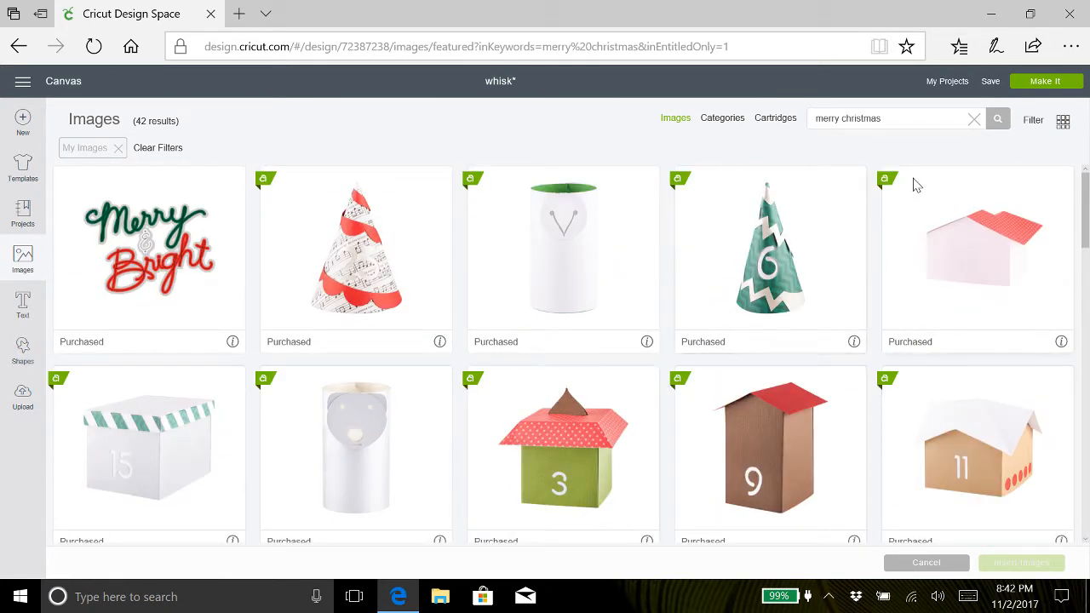
Replace the My Images filter on the "merry christmas" results with the Cricut Access ownership filter.
left_click(1034, 120)
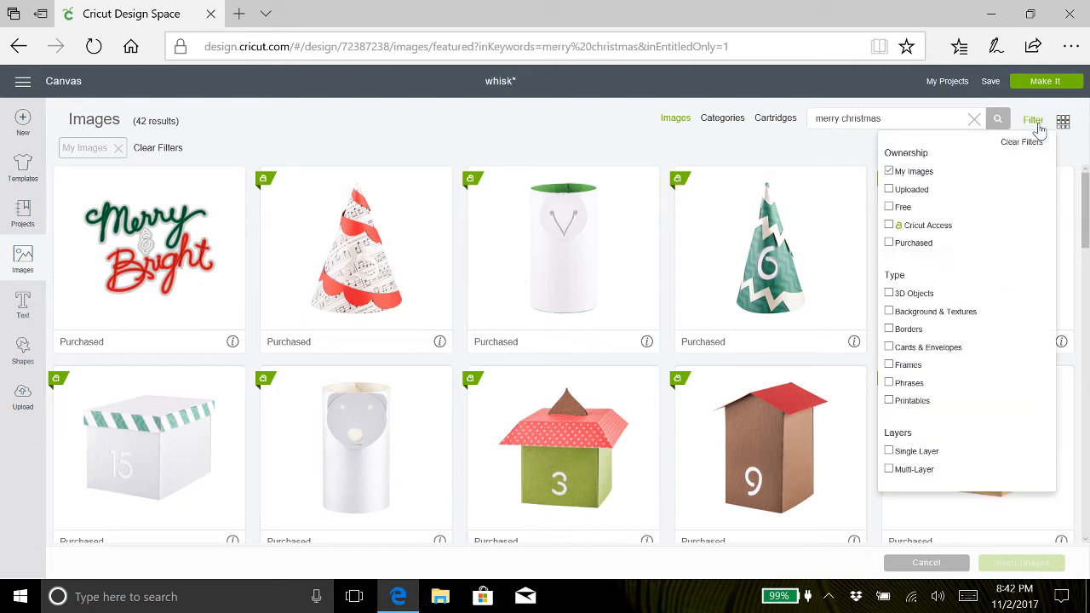
left_click(890, 172)
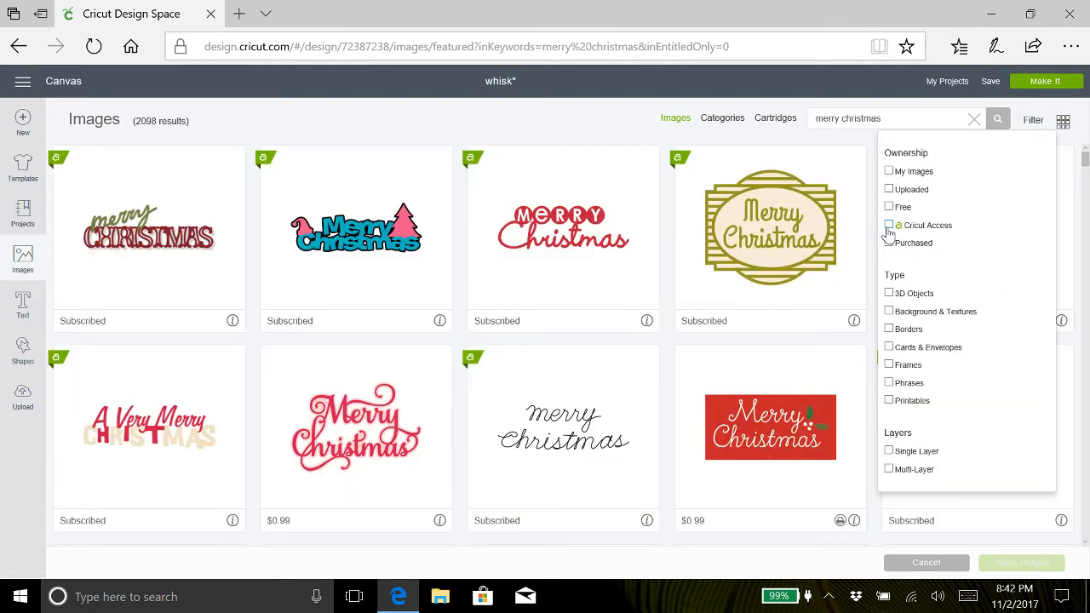
left_click(889, 225)
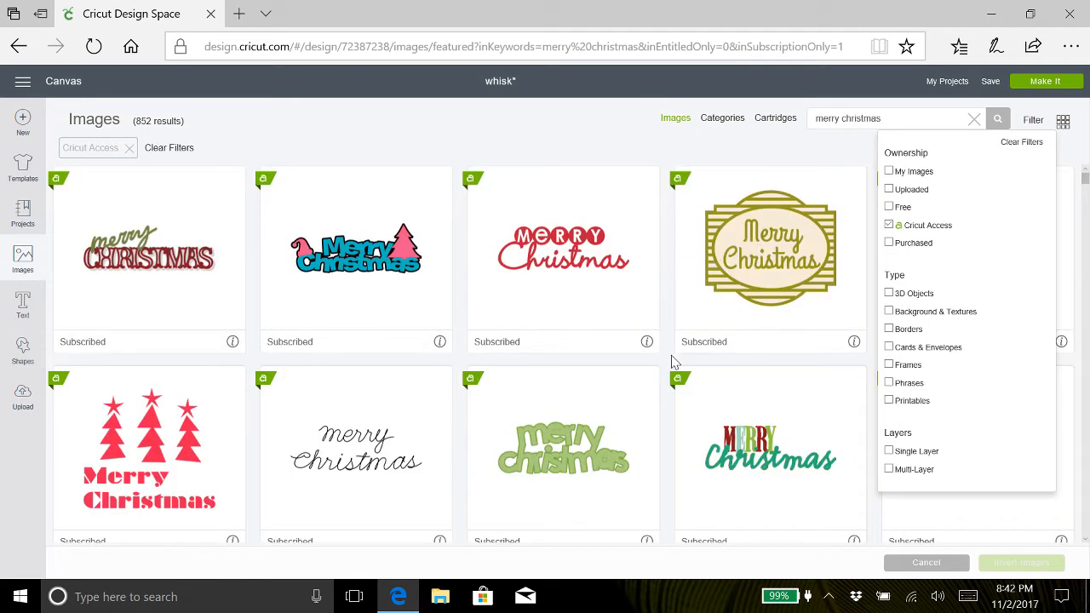
left_click(672, 361)
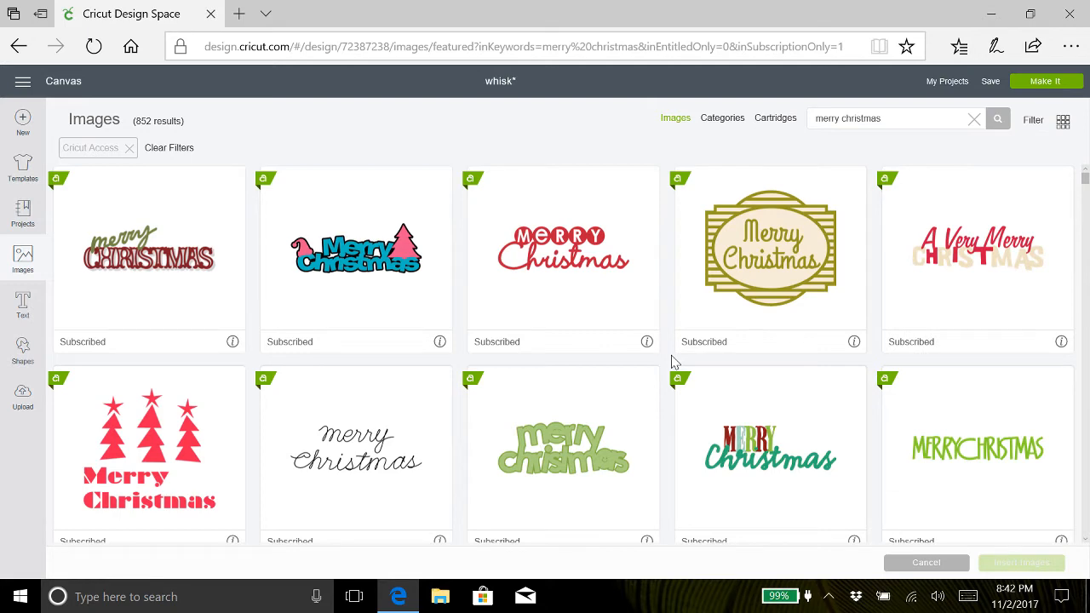
Find the tan-on-red script "Merry Christmas" lettering among the Cricut Access results and select it for insertion.
scroll(672, 361, "down", 2)
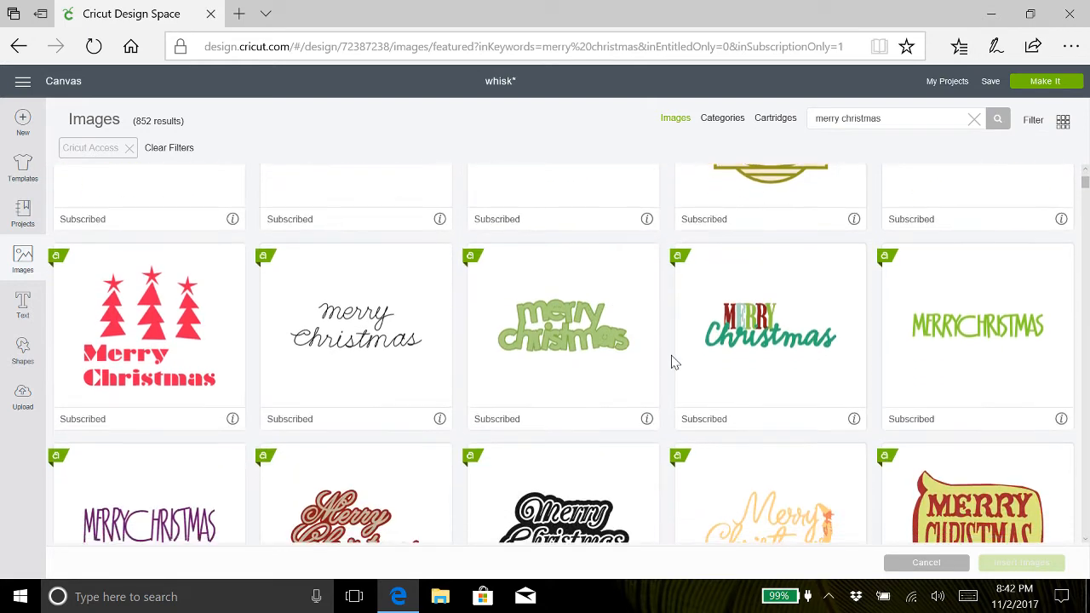
scroll(672, 361, "down", 2)
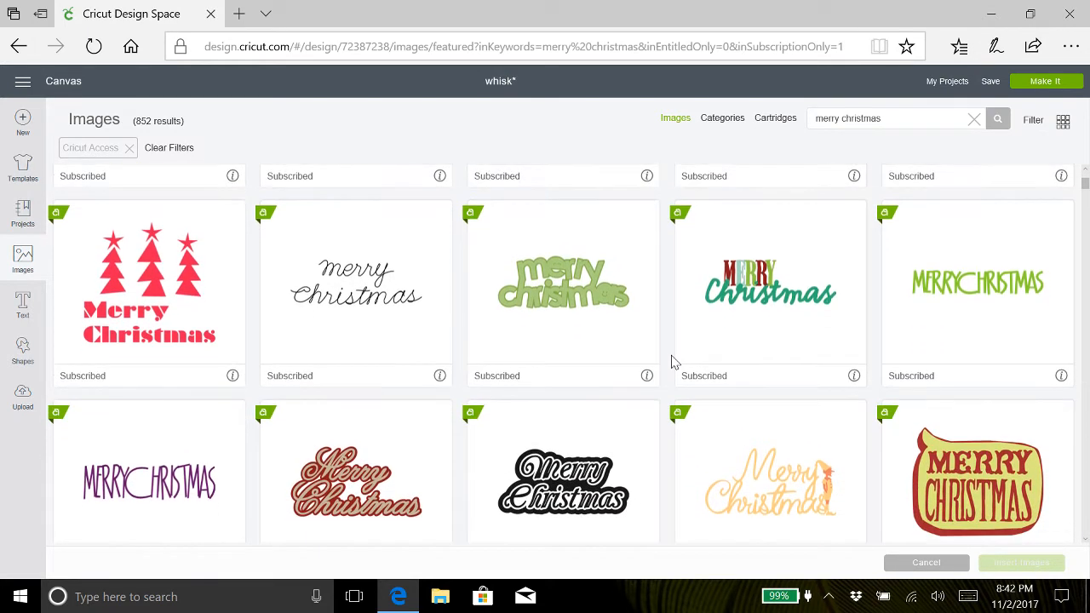
scroll(672, 361, "down", 2)
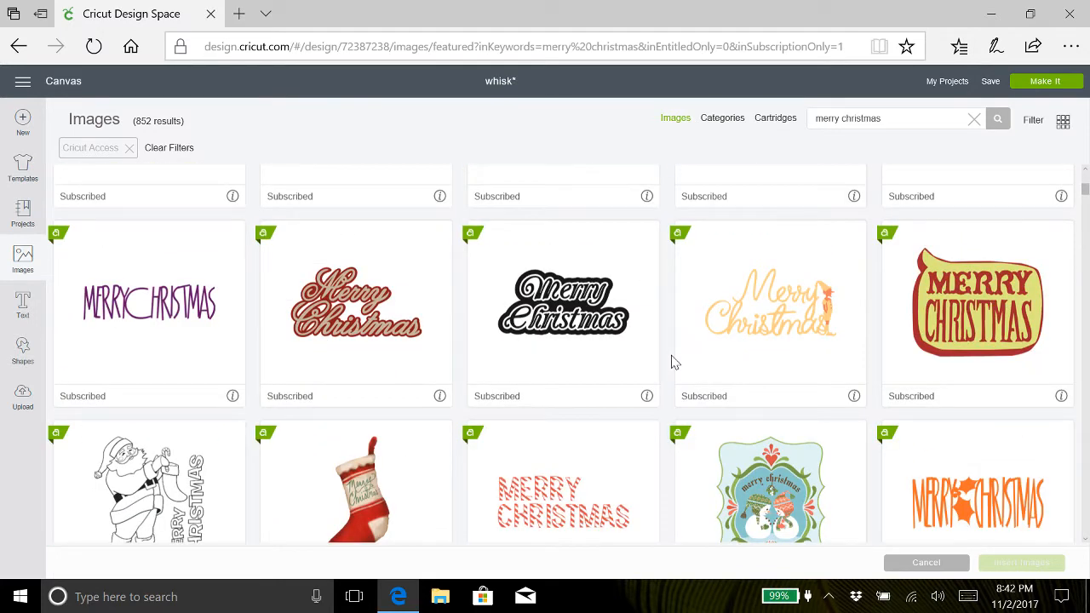
scroll(672, 361, "down", 1)
left_click(359, 264)
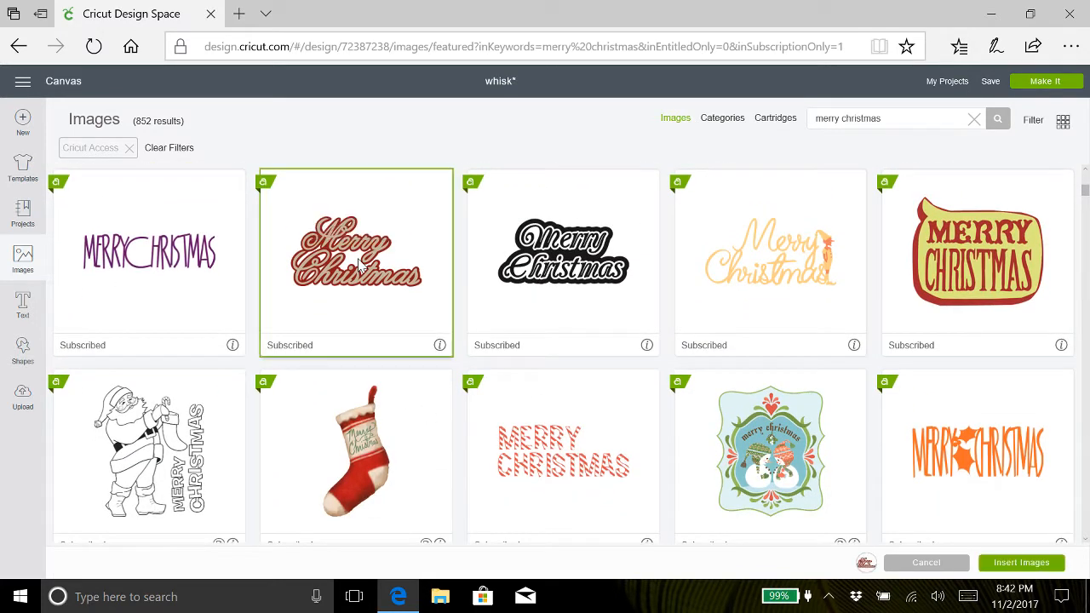
left_click(359, 264)
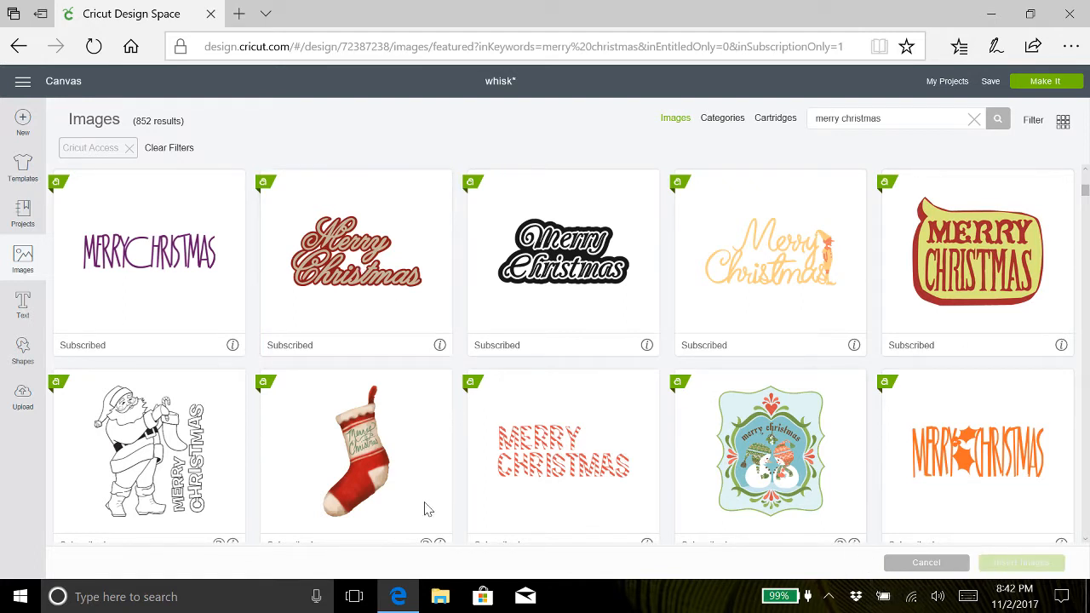
left_click(385, 277)
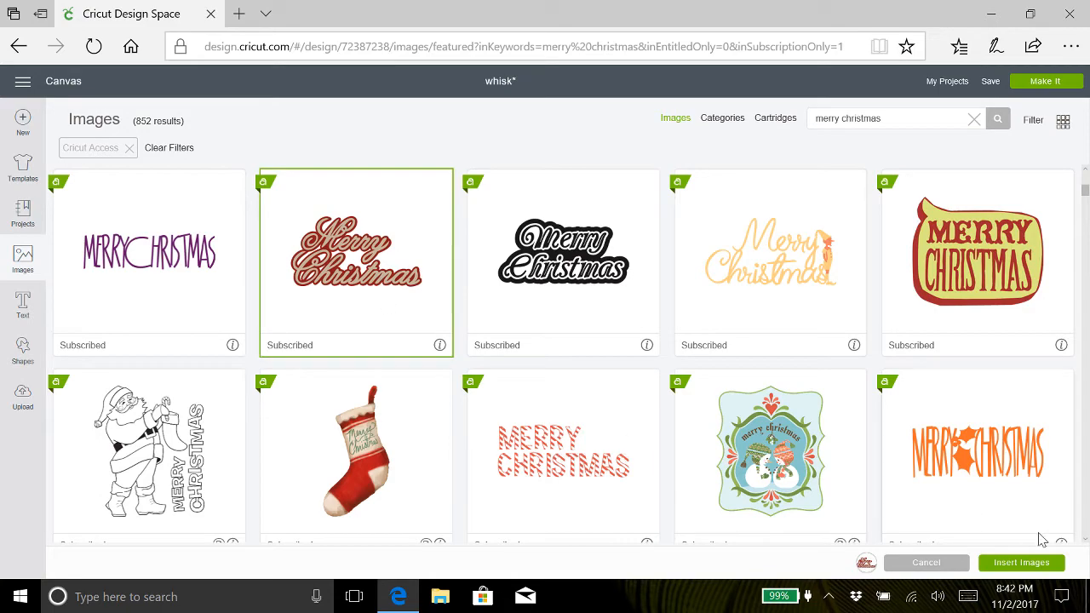
Search the image library for "christmas tree", keeping the Merry Christmas lettering selected.
scroll(706, 298, "down", 10)
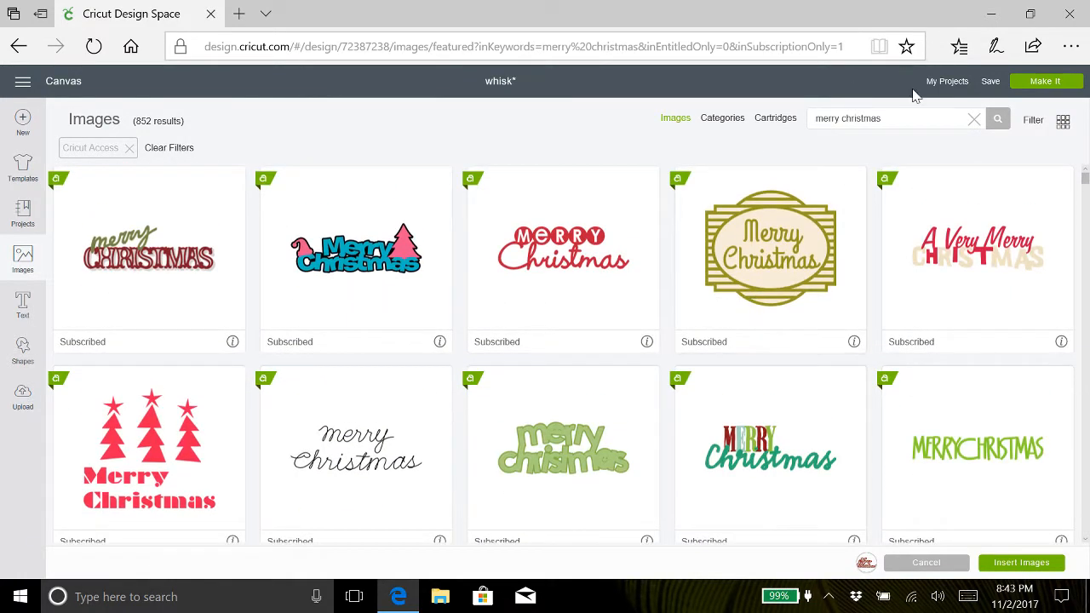
left_click_drag(885, 118, 788, 124)
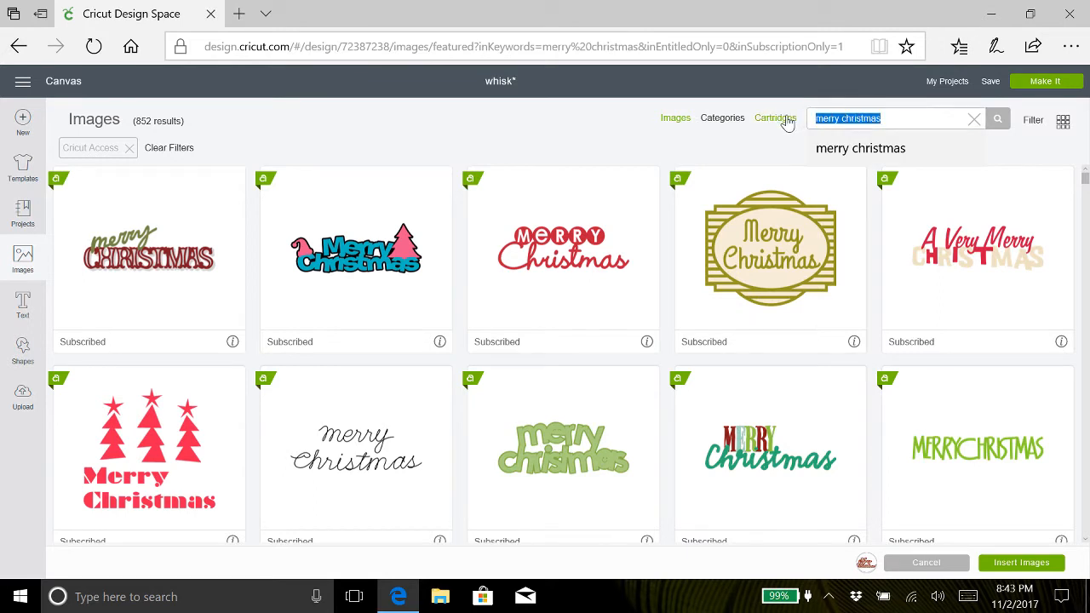
type("christ")
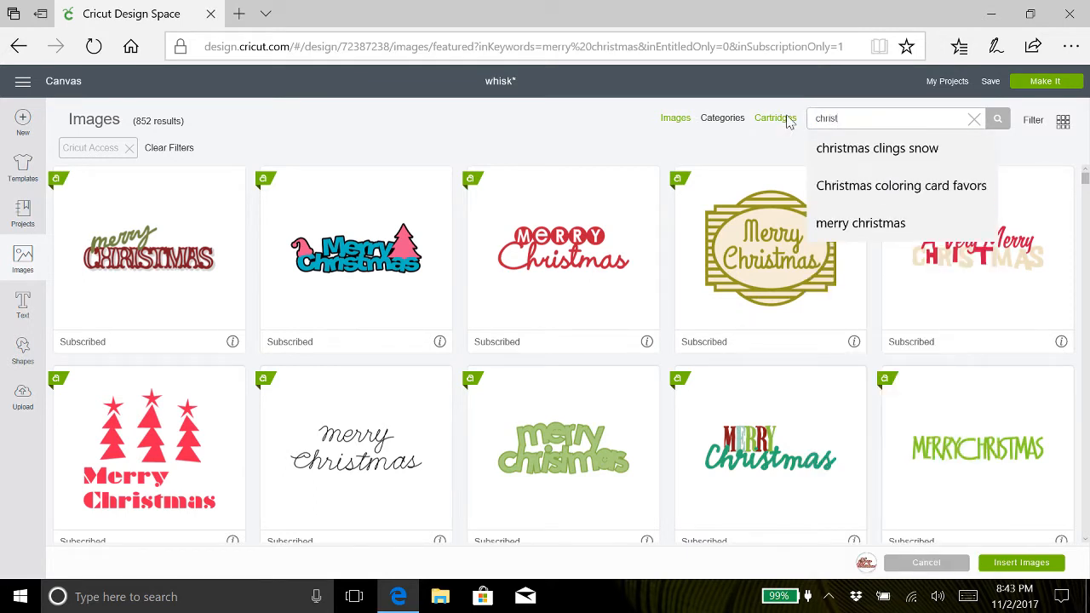
type("mas li")
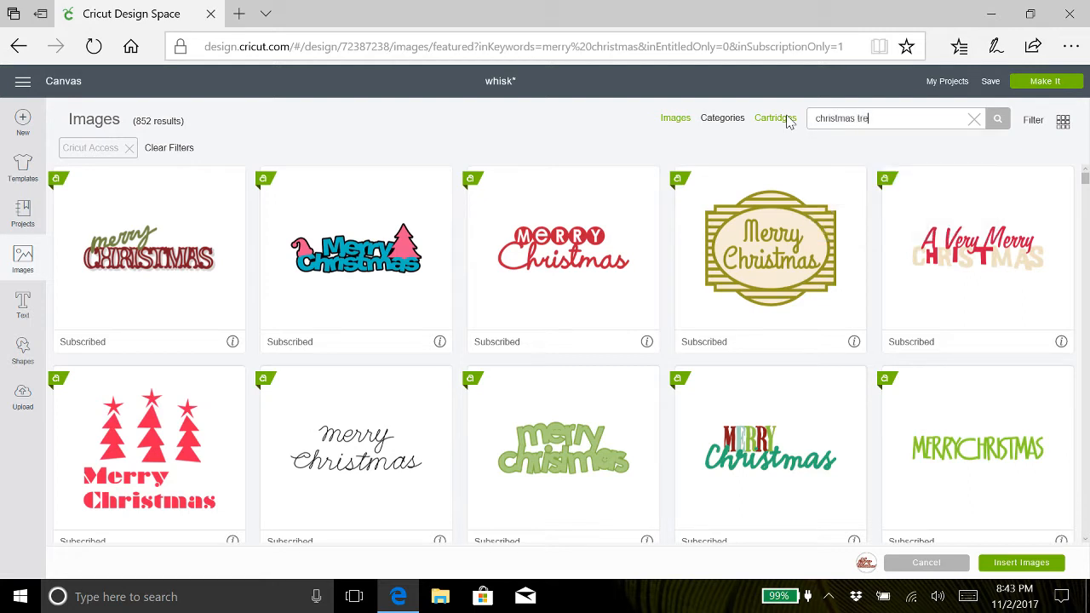
type("ee")
key("Return")
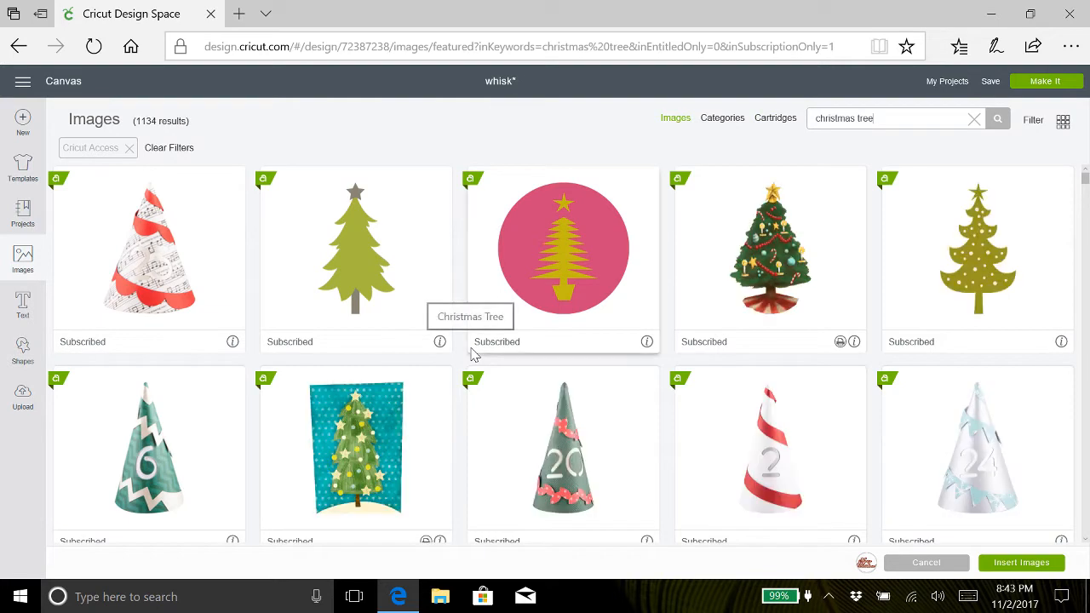
Select the red line-drawn Christmas tree with a star and insert it onto the canvas together with the Merry Christmas lettering.
scroll(474, 355, "down", 2)
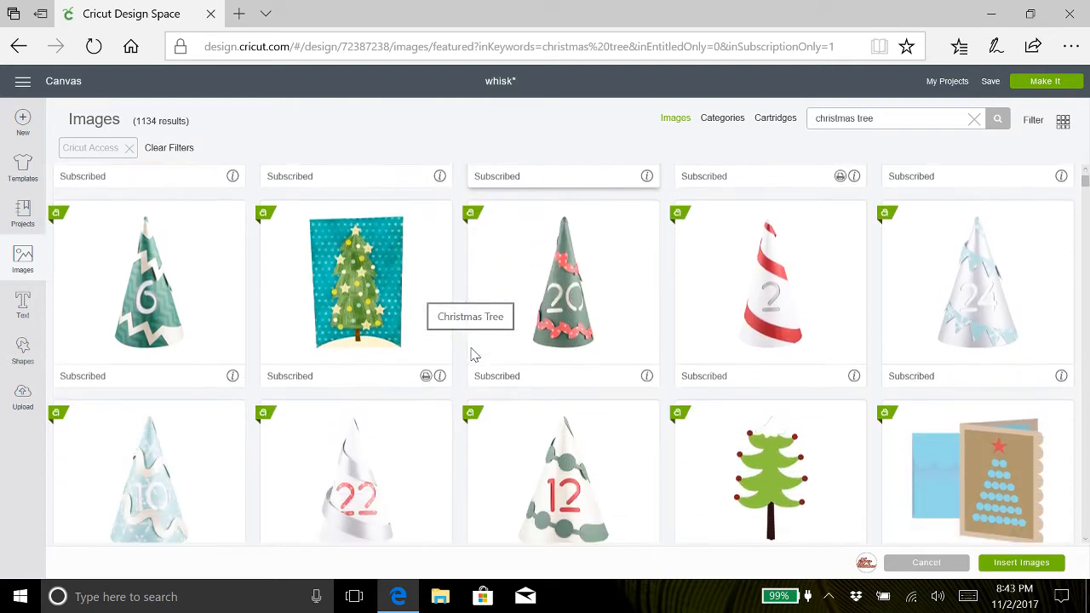
scroll(474, 355, "down", 3)
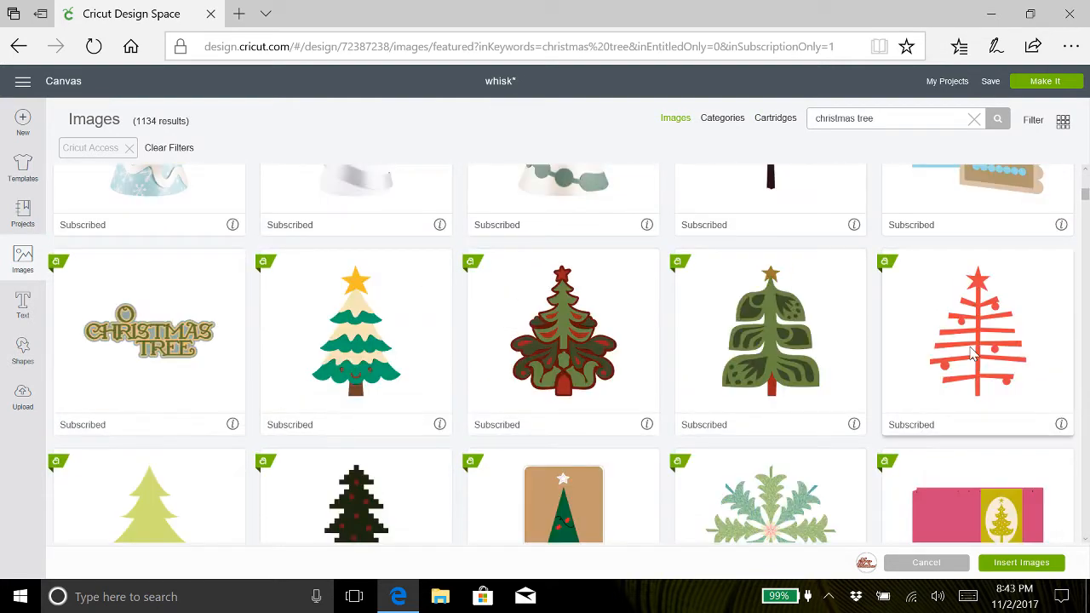
left_click(970, 354)
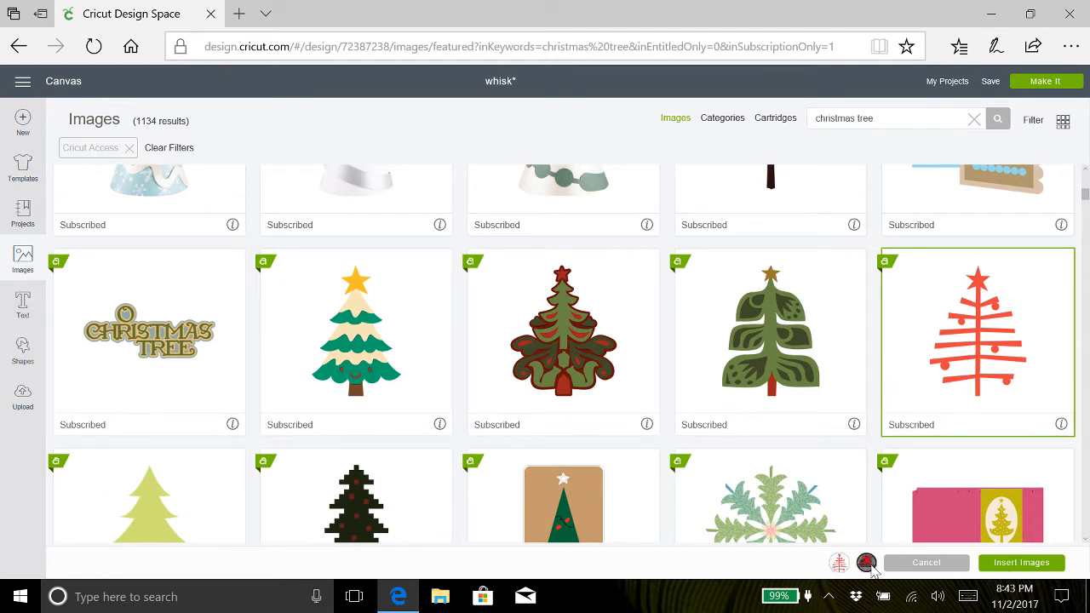
left_click(1029, 566)
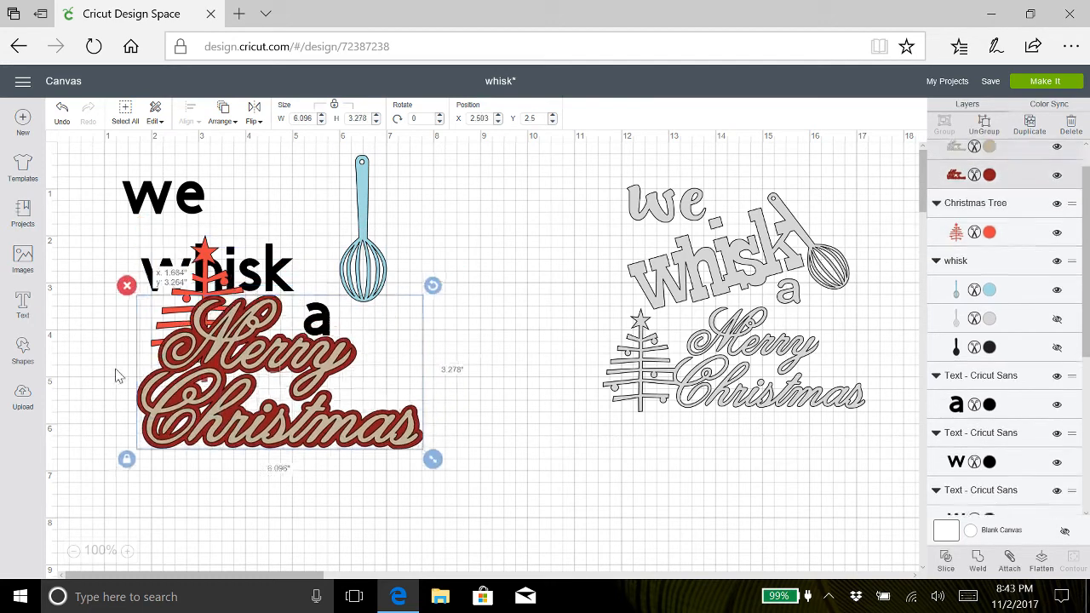
Separate the inserted images, placing the lettering at about X 4.96, Y 3.5 and the tree at about X 0, Y 3.1.
left_click_drag(119, 375, 263, 359)
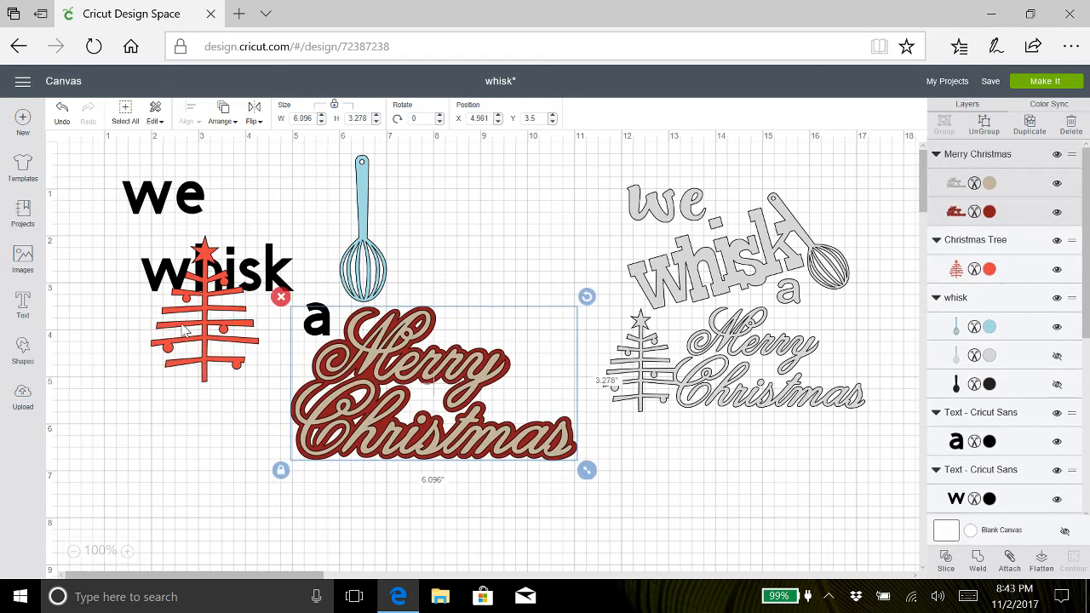
left_click_drag(208, 325, 109, 376)
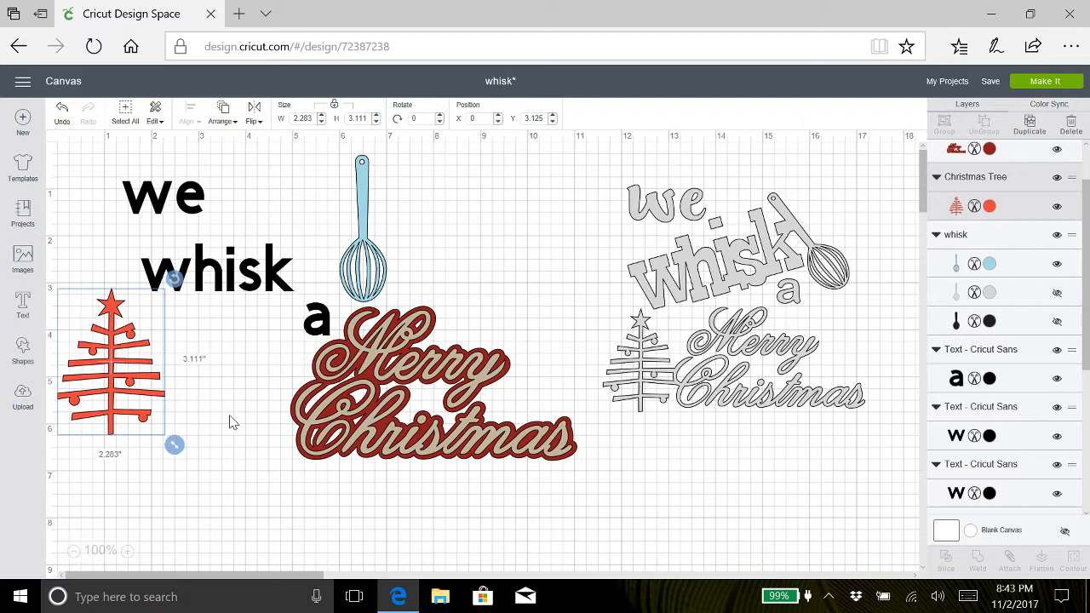
Ungroup the Merry Christmas lettering, pull its two layers apart and delete the dark red backing layer.
left_click(407, 375)
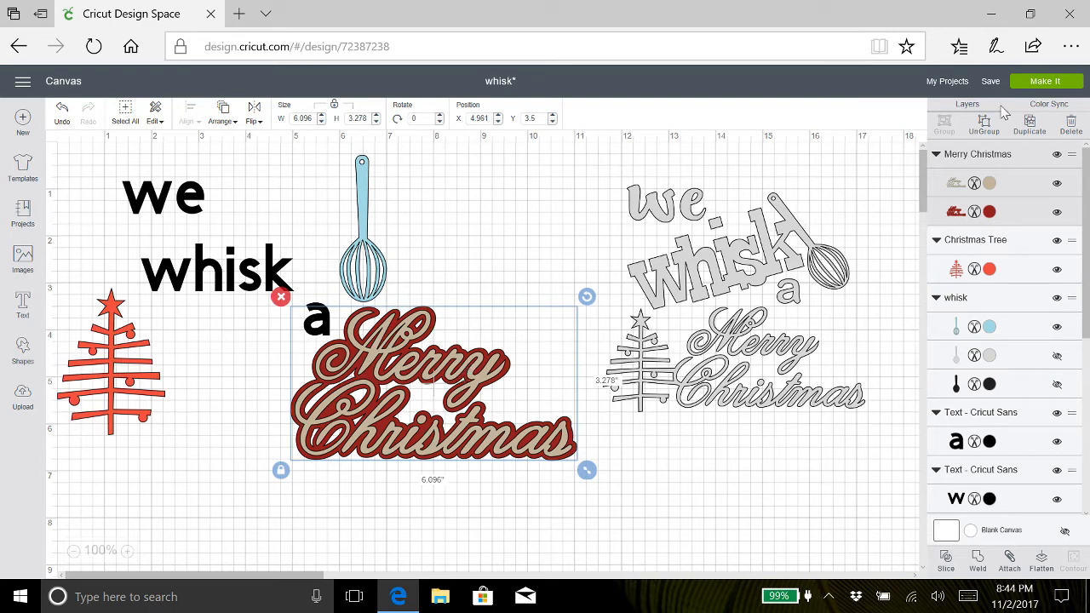
left_click(986, 128)
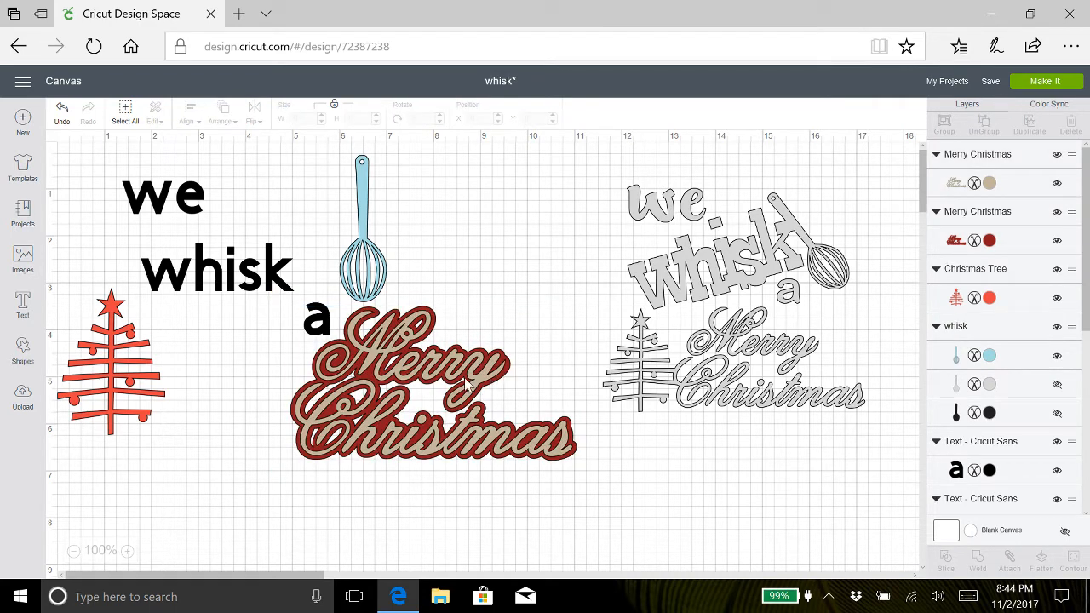
left_click_drag(466, 377, 350, 396)
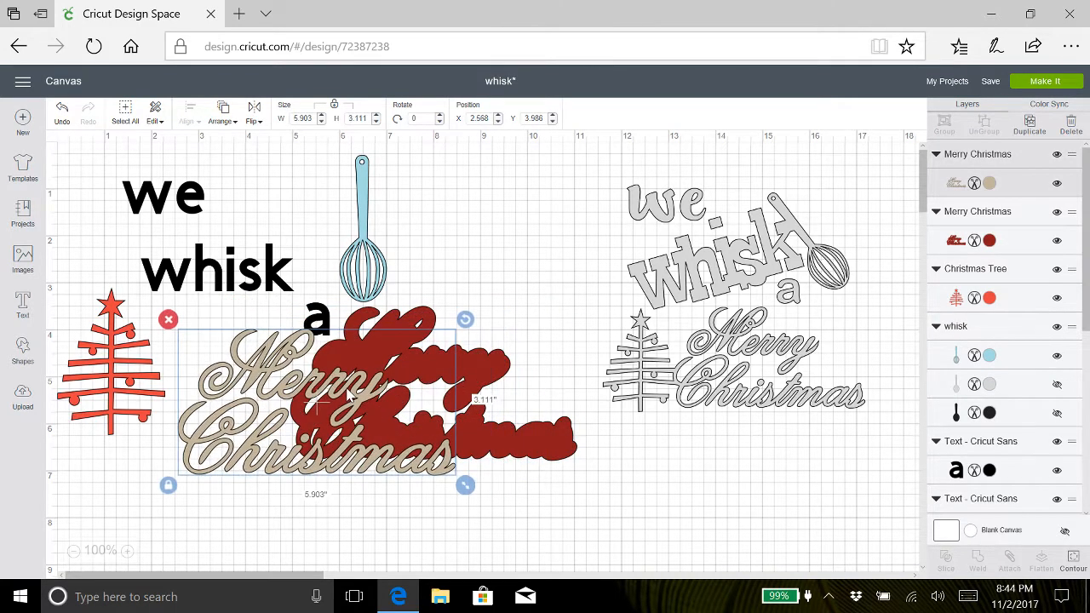
left_click_drag(492, 375, 550, 392)
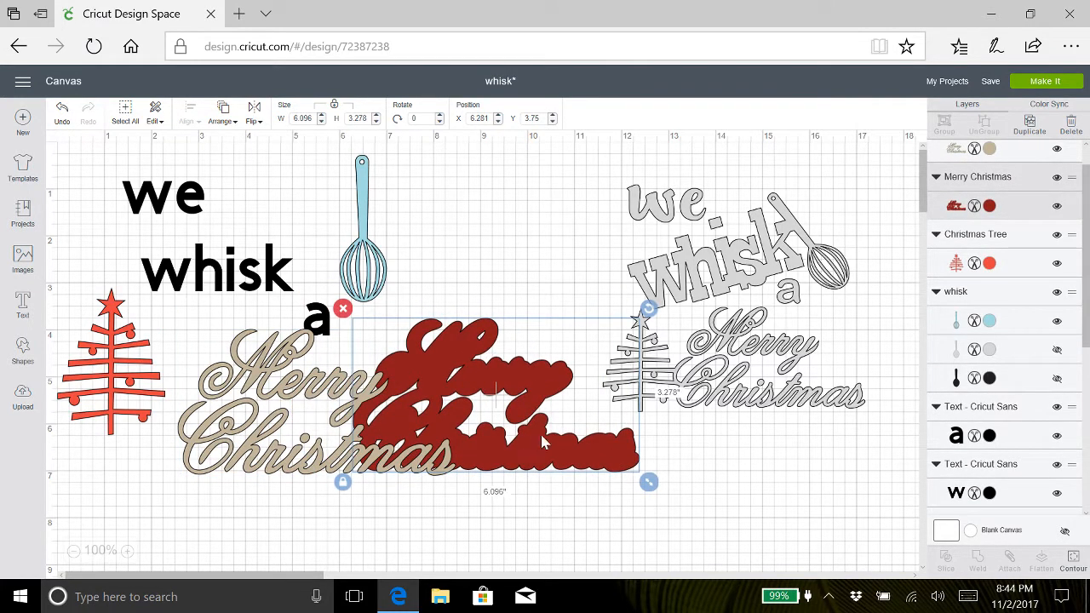
left_click(343, 308)
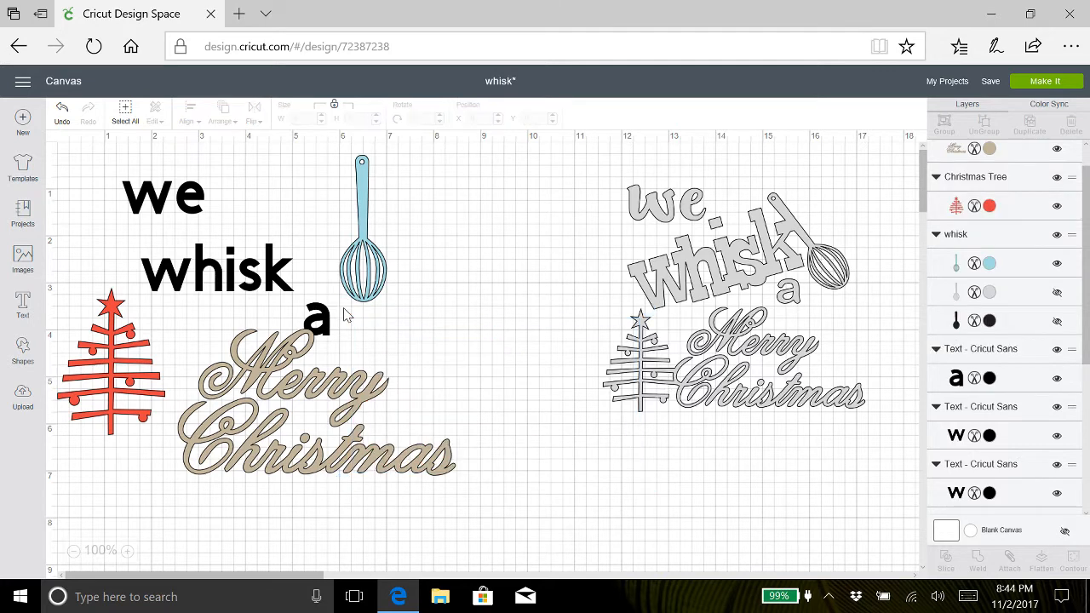
Shrink the tan Merry Christmas lettering to about 5.13 × 2.70 inches and place it beside the tree, at about X 2.15, Y 3.29.
left_click(332, 400)
left_click_drag(464, 485, 422, 460)
left_click_drag(307, 391, 293, 363)
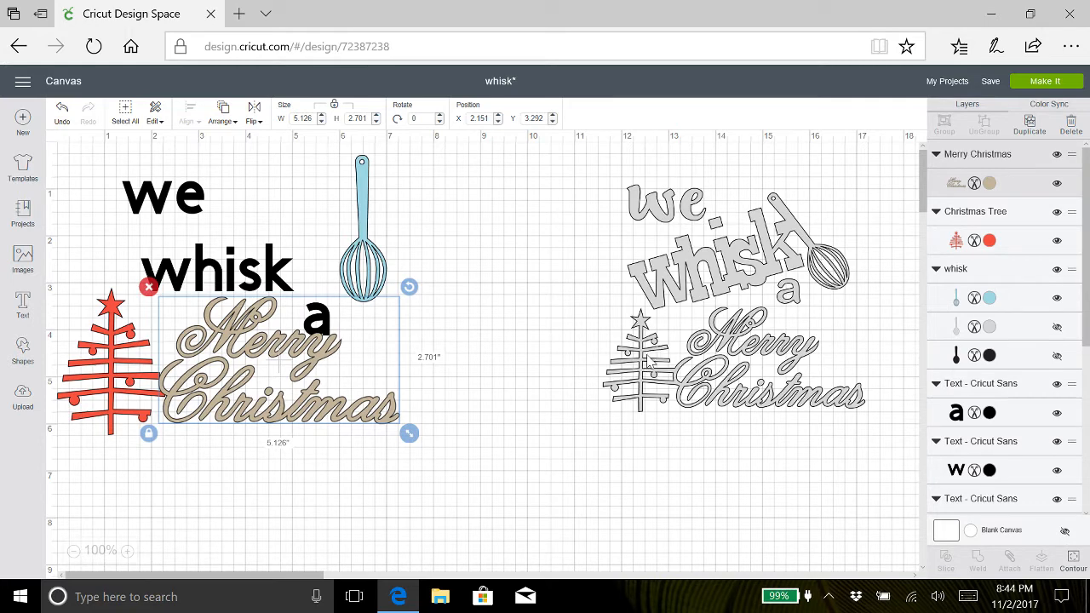
Reposition the finished grey example design at about X 11.75, Y 1.33, clear of the new pieces.
left_click_drag(646, 368, 569, 333)
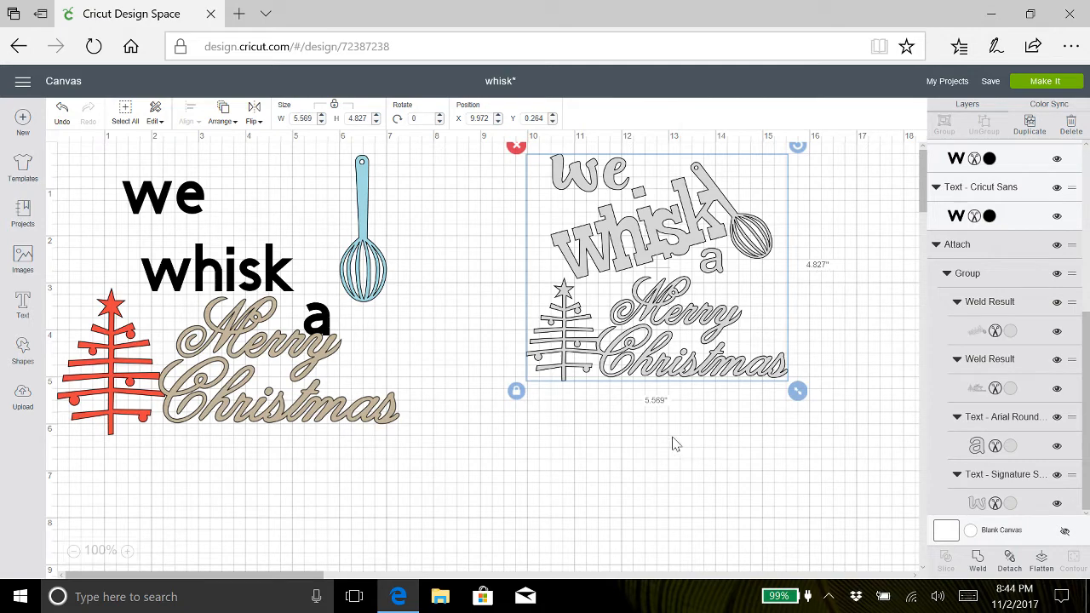
left_click_drag(599, 283, 683, 334)
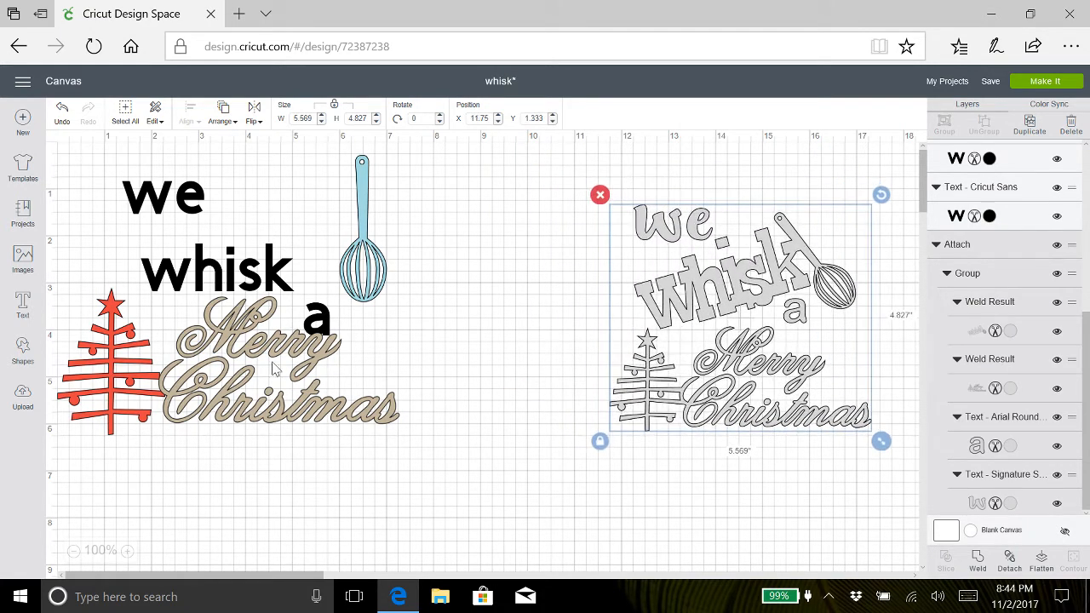
left_click(168, 199)
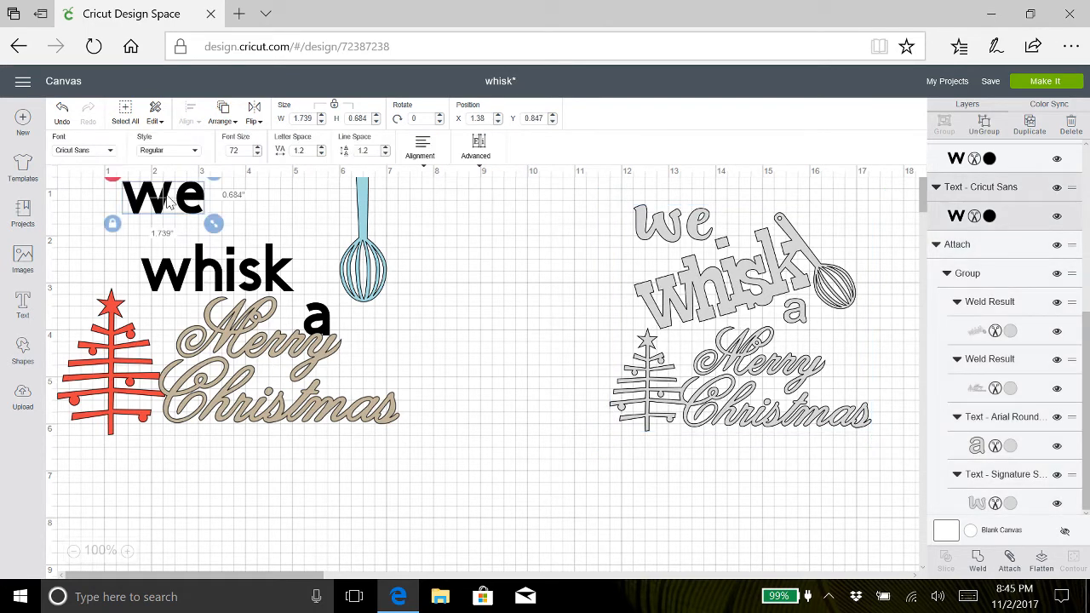
left_click(290, 217)
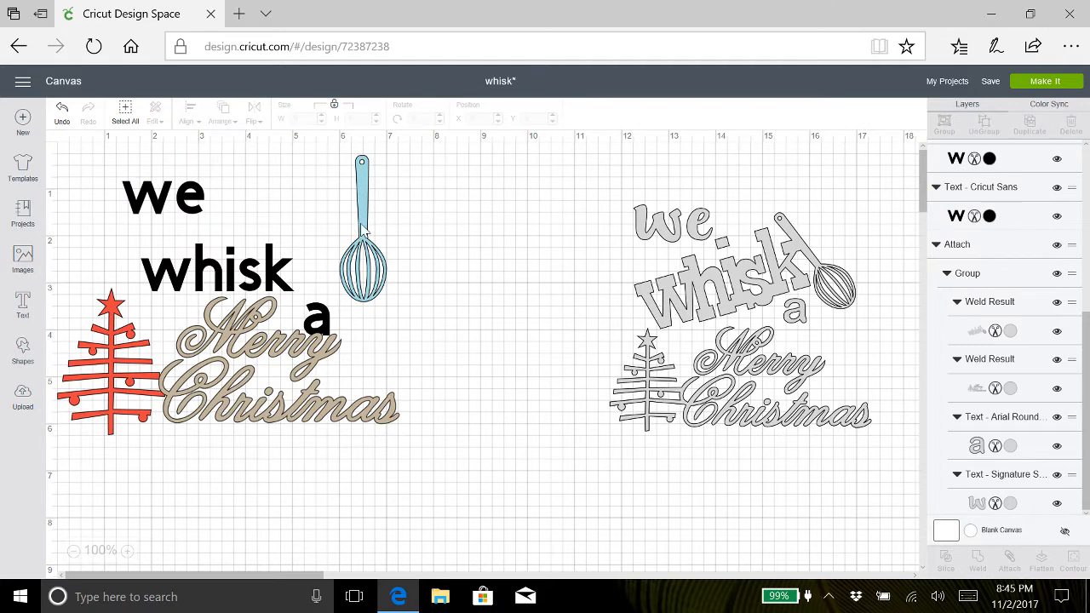
Reveal the whisk image's hidden light-grey layer to examine what it adds, and hide it again.
left_click(362, 229)
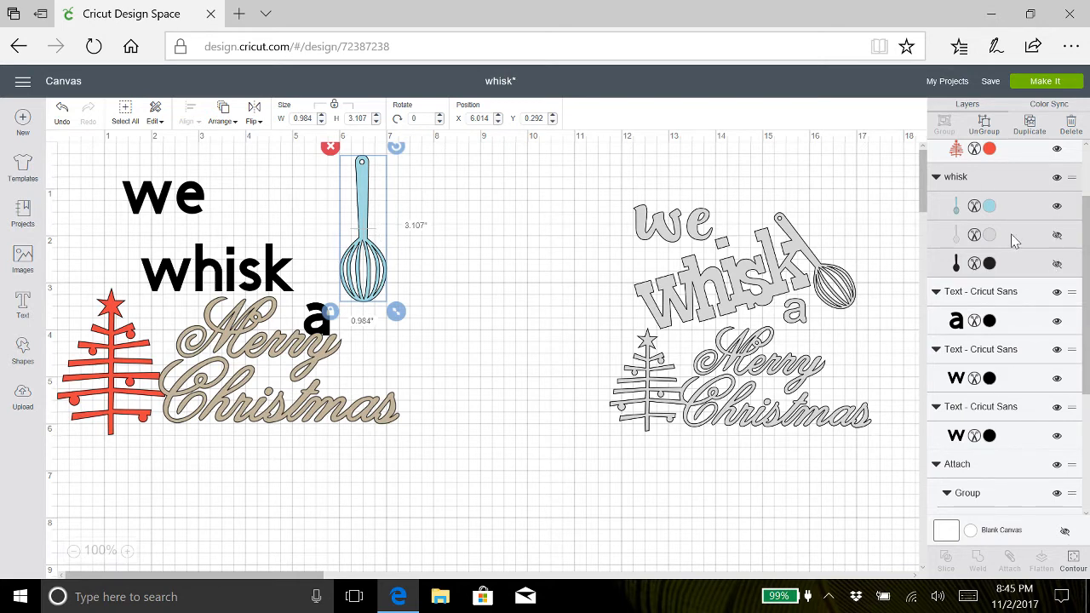
left_click(1056, 236)
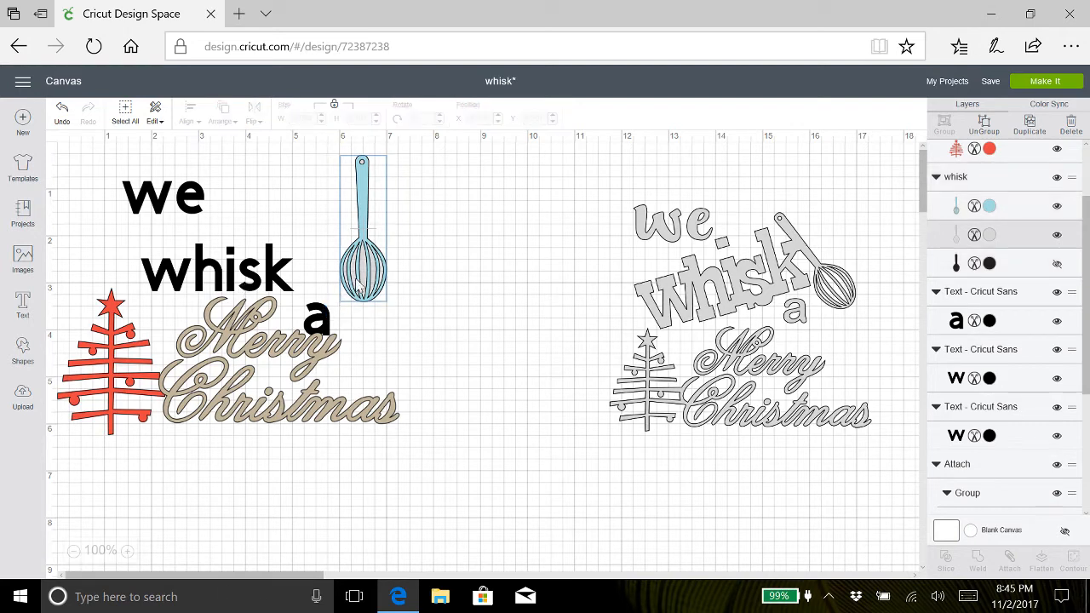
left_click(1057, 237)
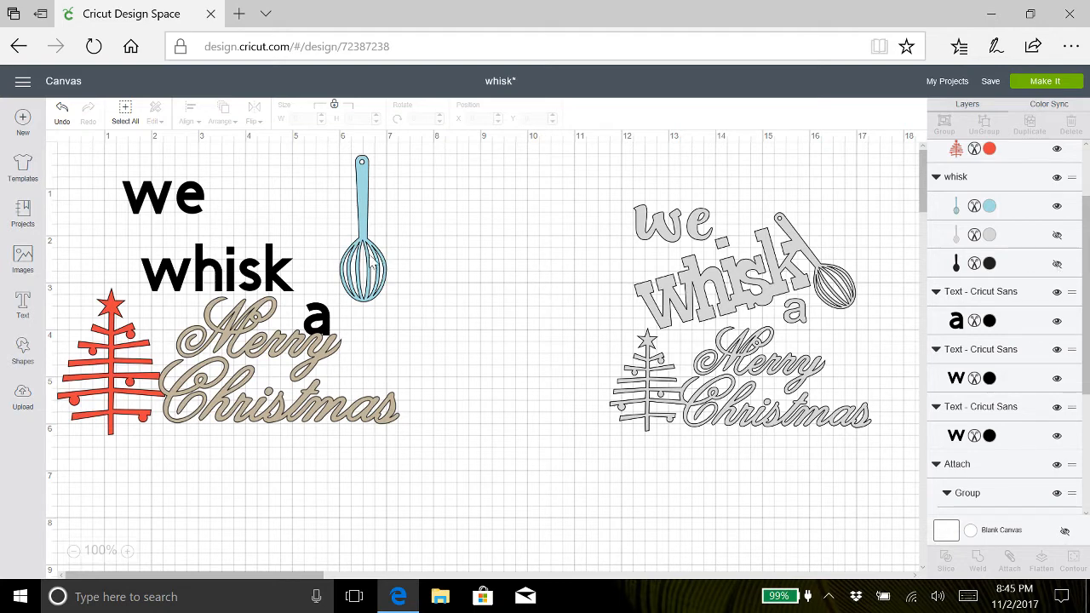
Move the blue whisk image farther from the black text, into the empty space between it and the grey example design.
left_click(365, 179)
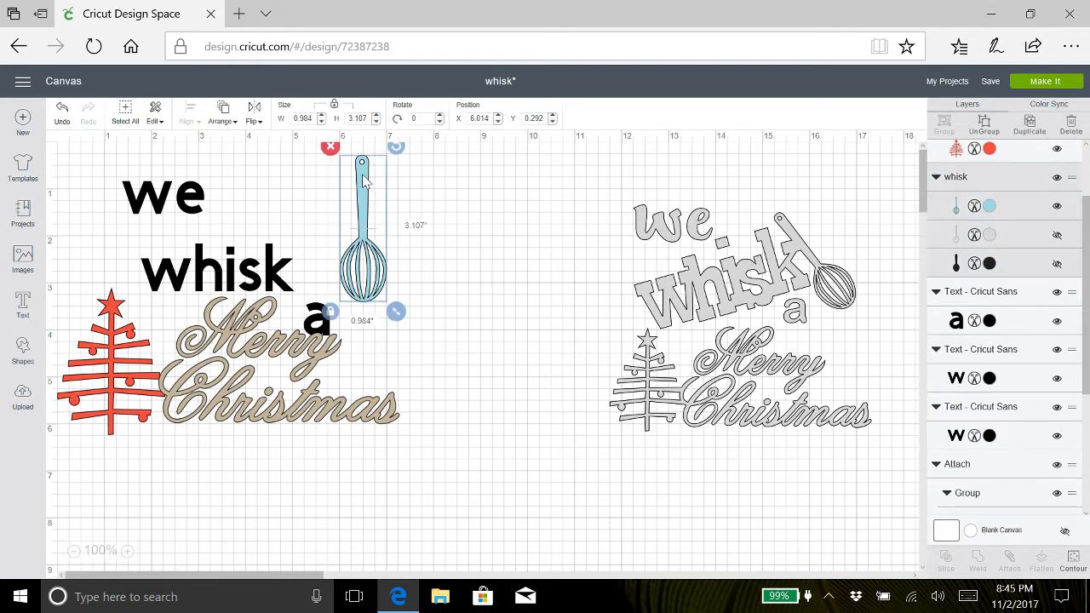
left_click_drag(364, 179, 419, 203)
Change the font of the "we" text to Balega Std Regular.
left_click(181, 208)
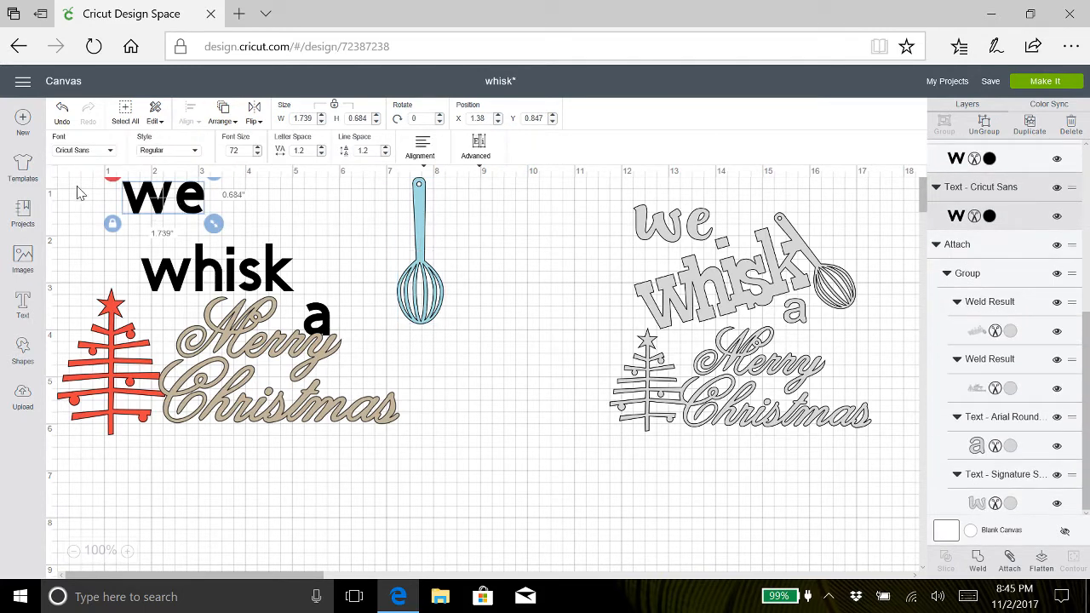
left_click(109, 154)
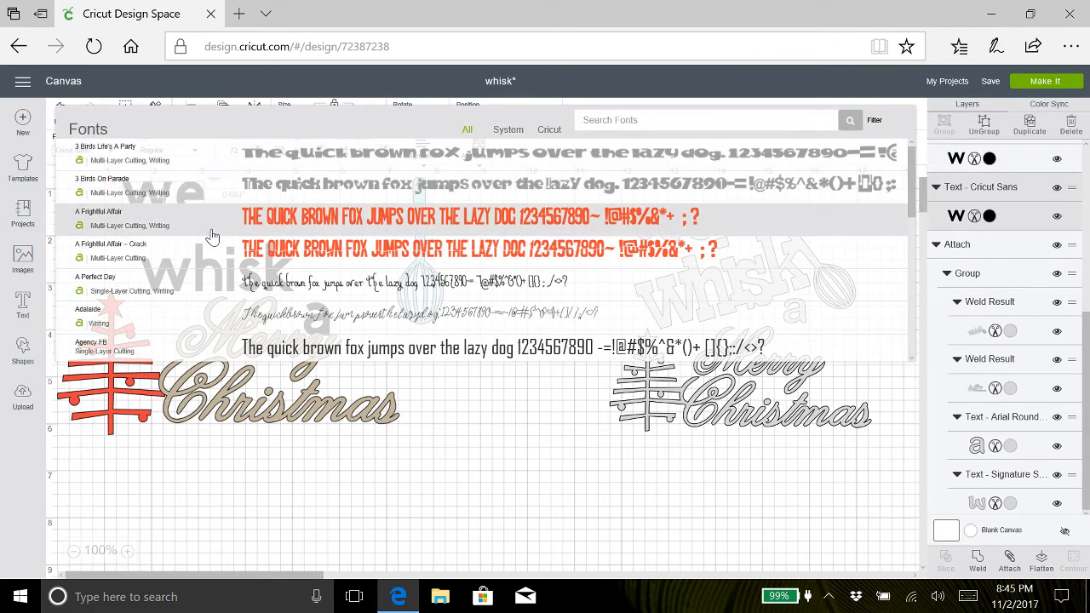
scroll(213, 236, "down", 5)
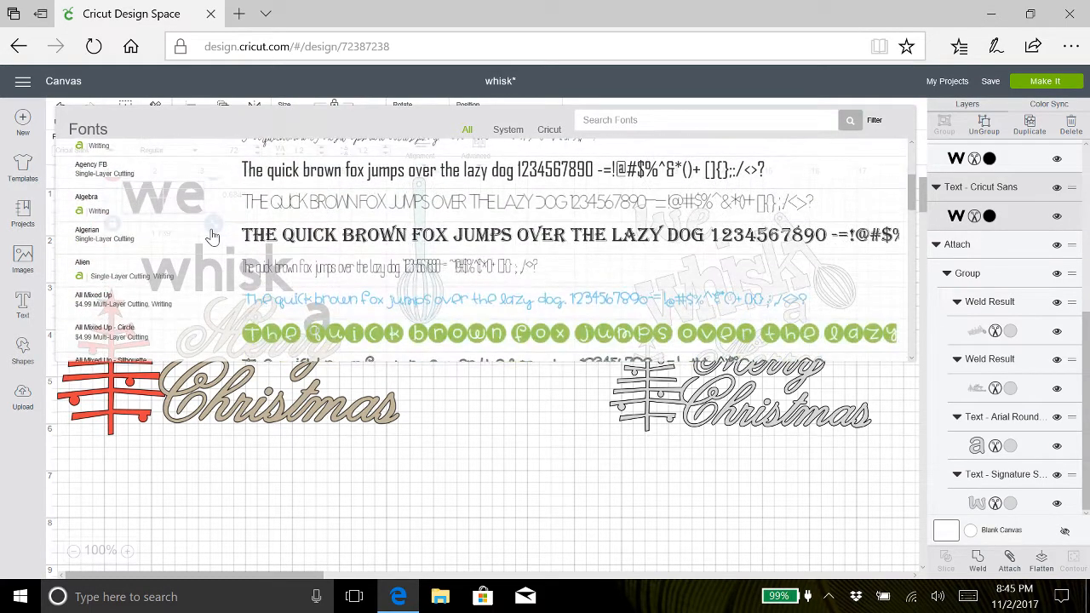
scroll(213, 236, "down", 8)
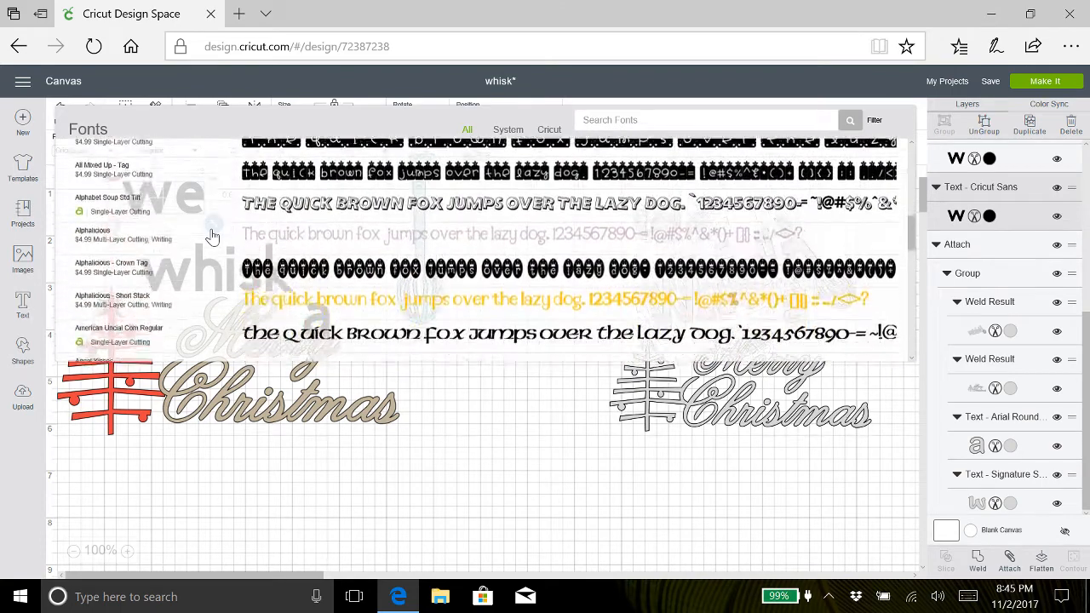
scroll(213, 235, "down", 1)
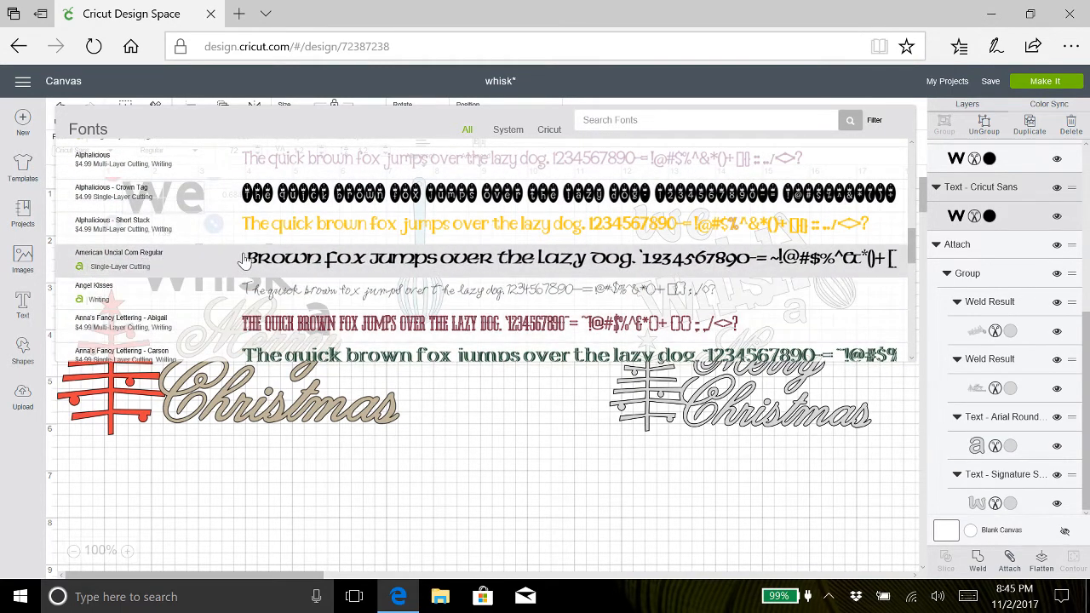
scroll(243, 290, "down", 5)
scroll(243, 259, "down", 6)
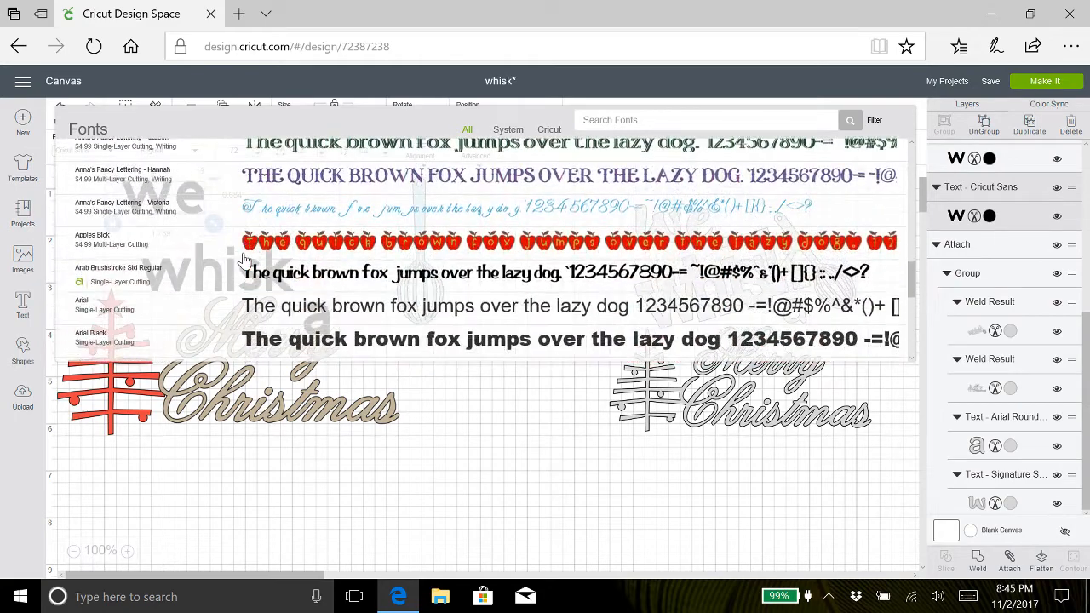
scroll(245, 260, "down", 8)
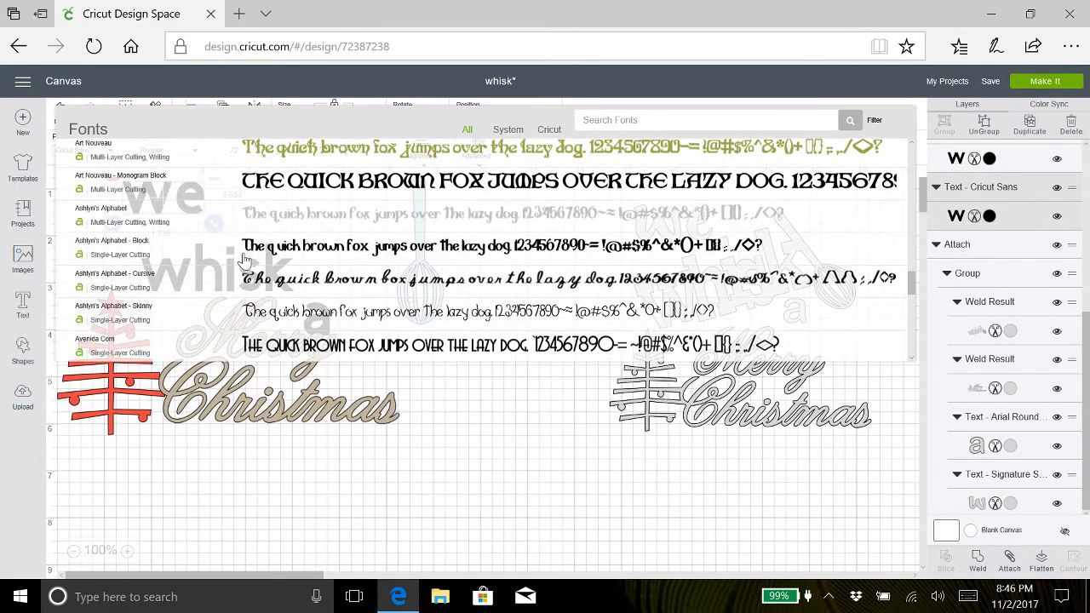
scroll(244, 260, "down", 5)
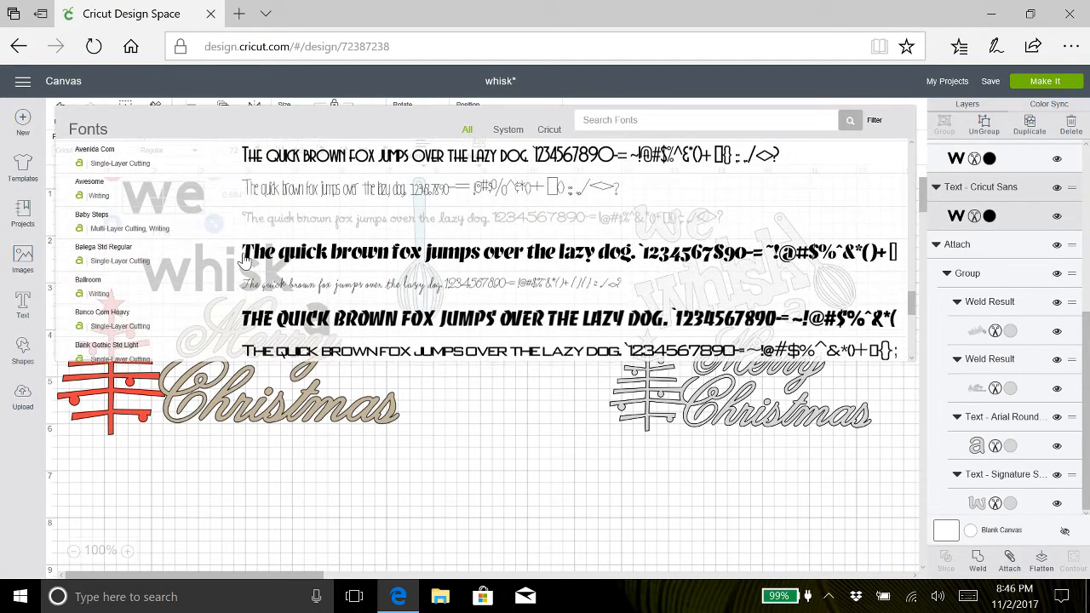
left_click(317, 256)
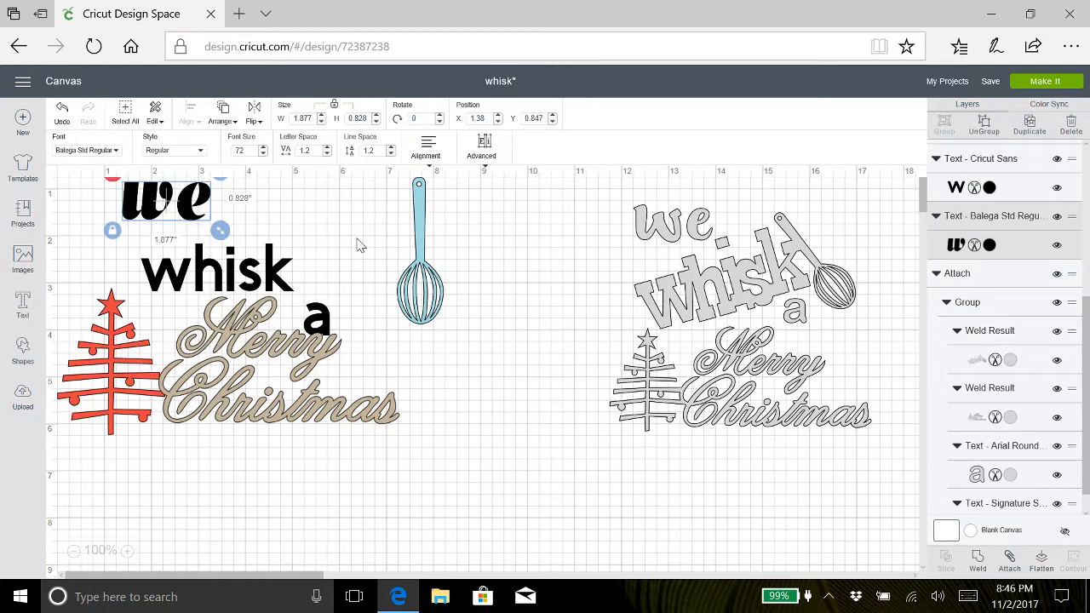
Examine the fonts around Balega Std Regular for the "we" text, comparing their cutting and writing types and prices.
left_click(117, 152)
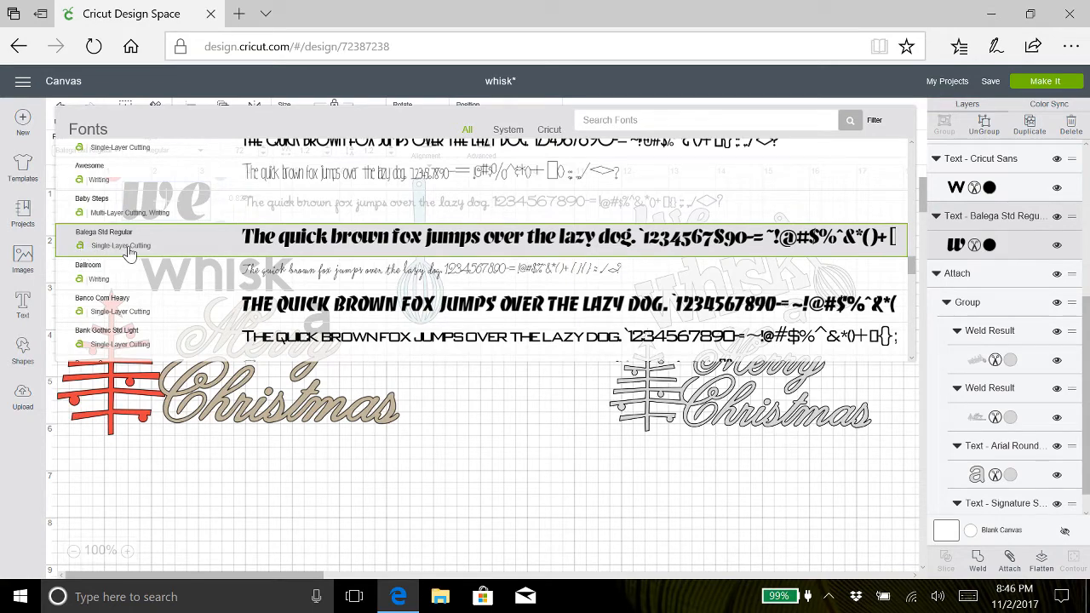
scroll(123, 251, "down", 5)
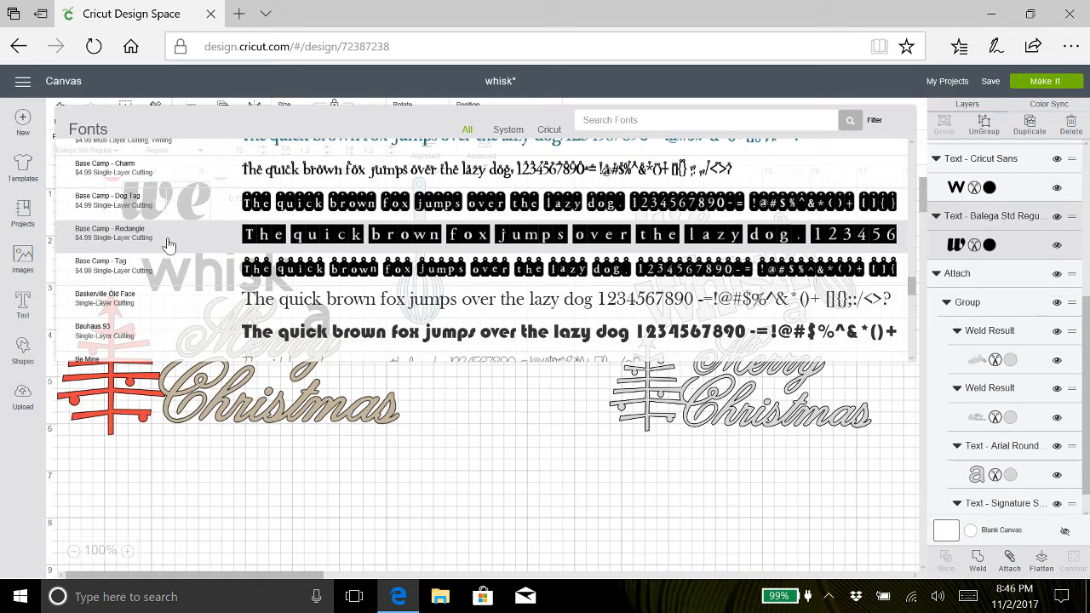
scroll(168, 245, "up", 5)
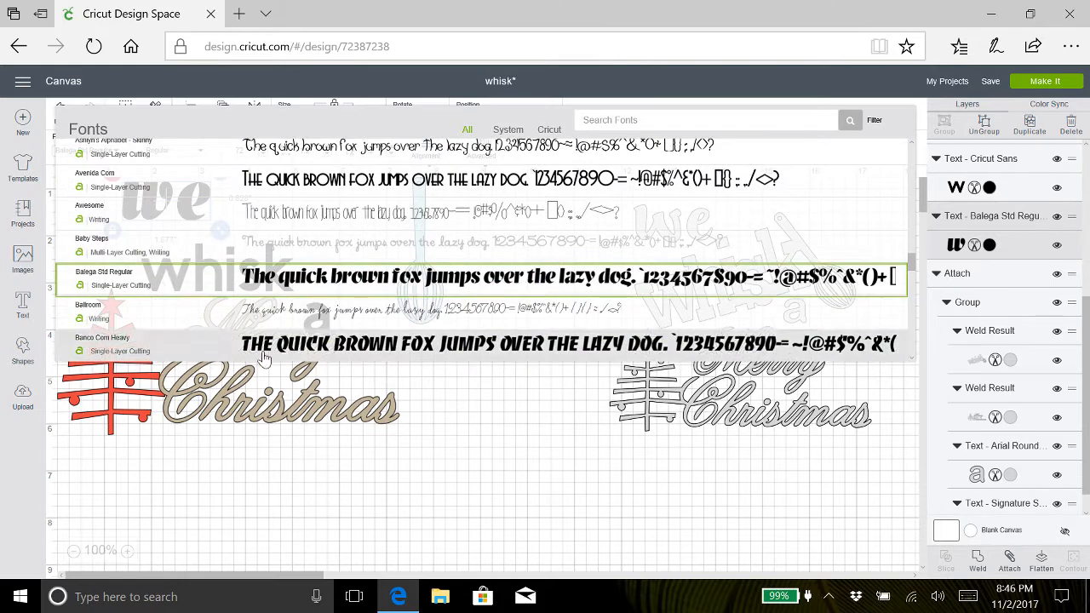
left_click(494, 451)
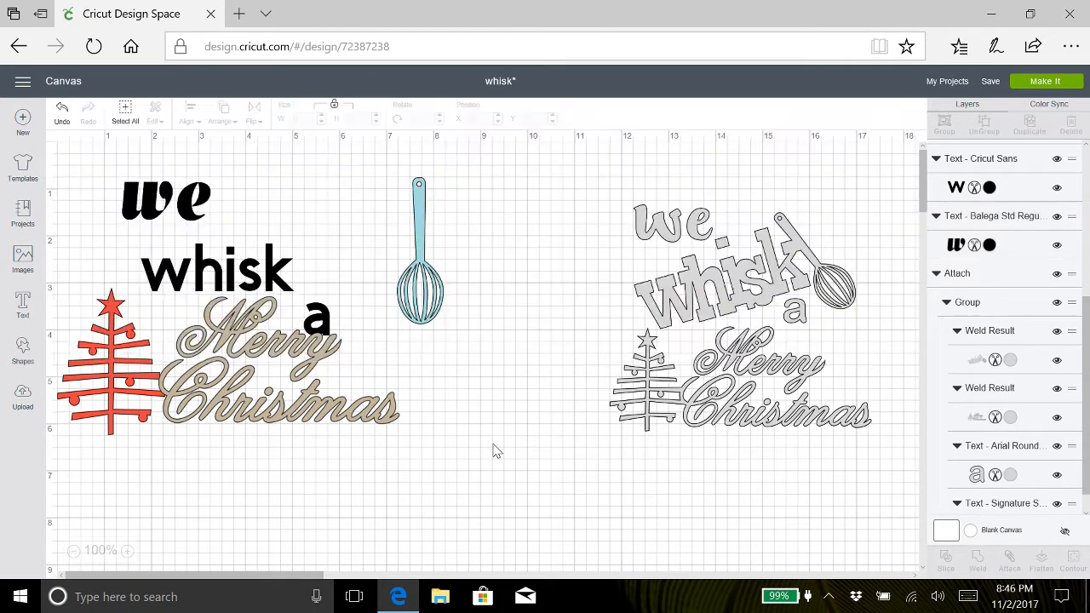
Move the tan Merry Christmas lettering down to about X 2.11, Y 4.81, clear of the letter "a".
left_click(326, 322)
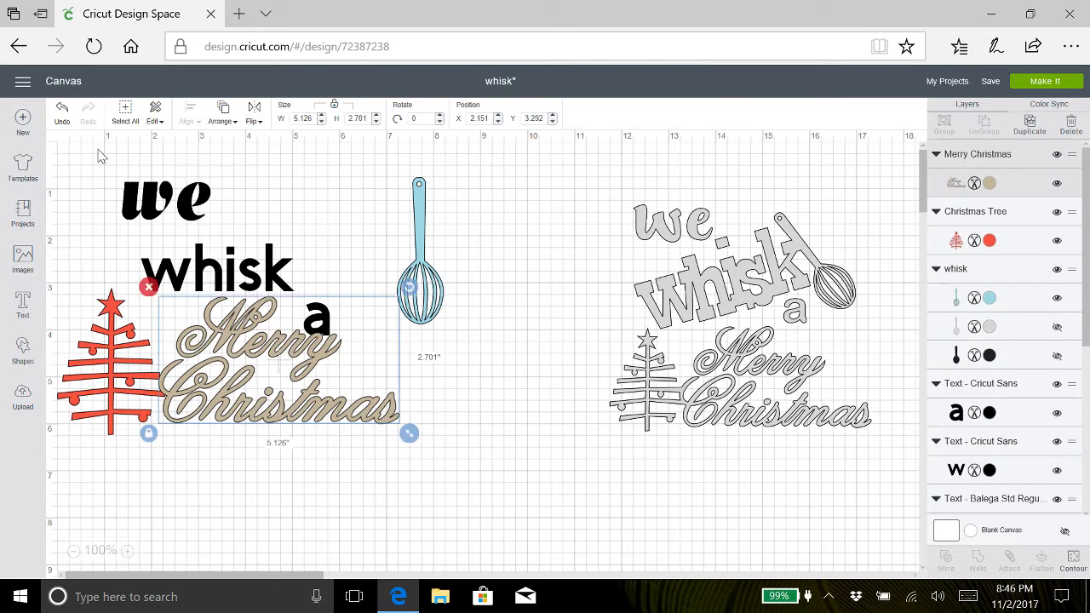
left_click(173, 197)
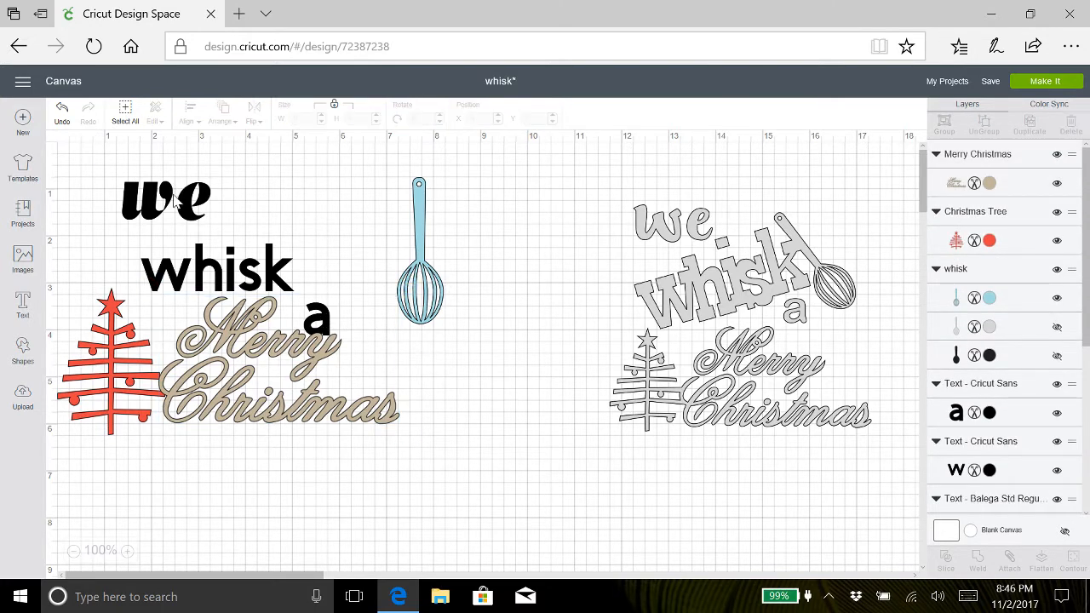
left_click(164, 201)
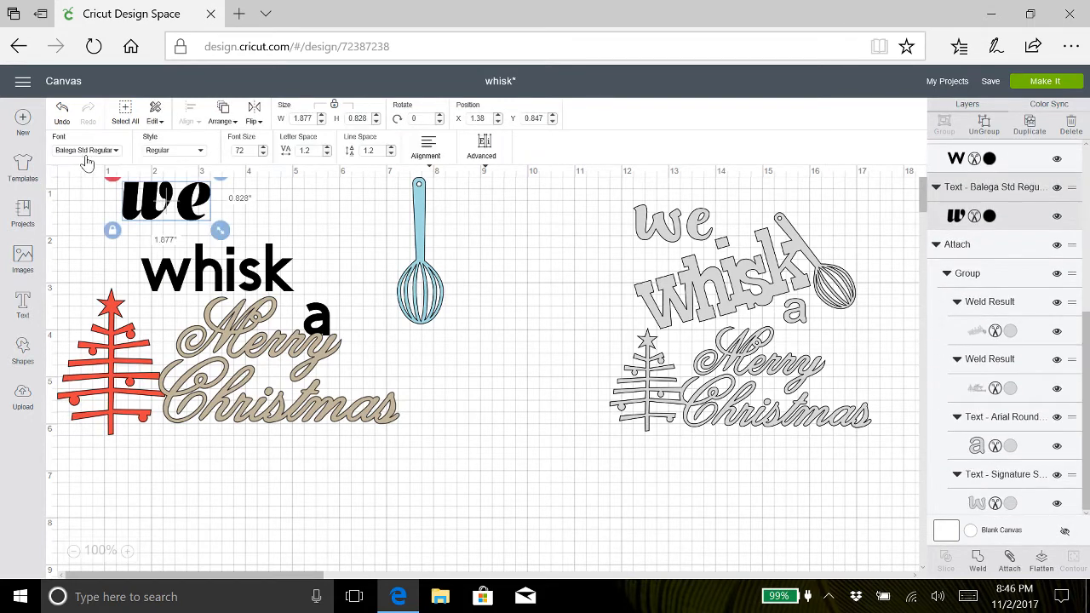
left_click(326, 316)
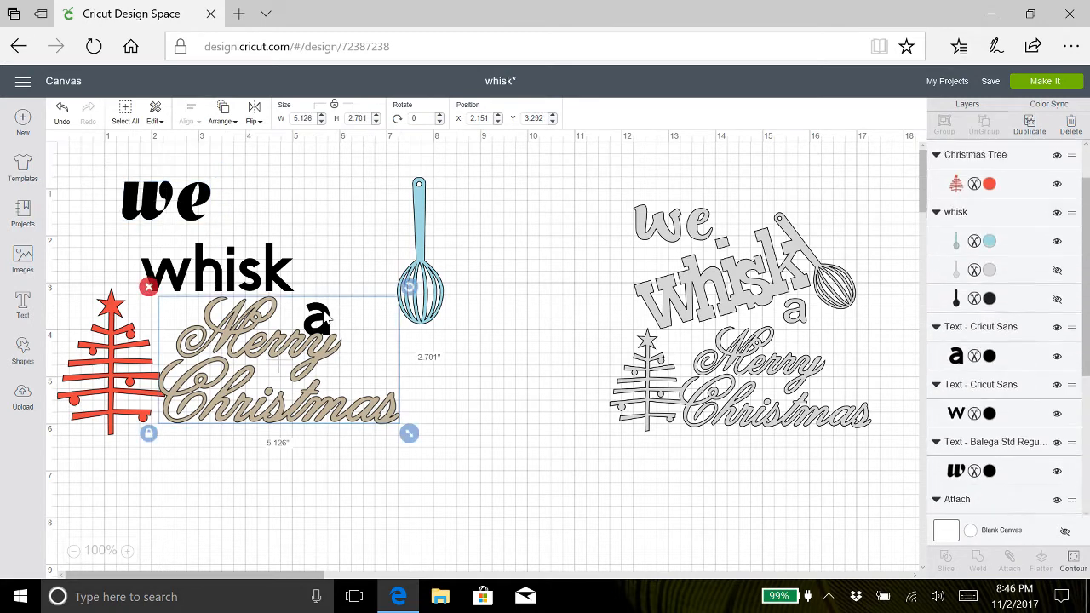
left_click_drag(345, 343, 339, 429)
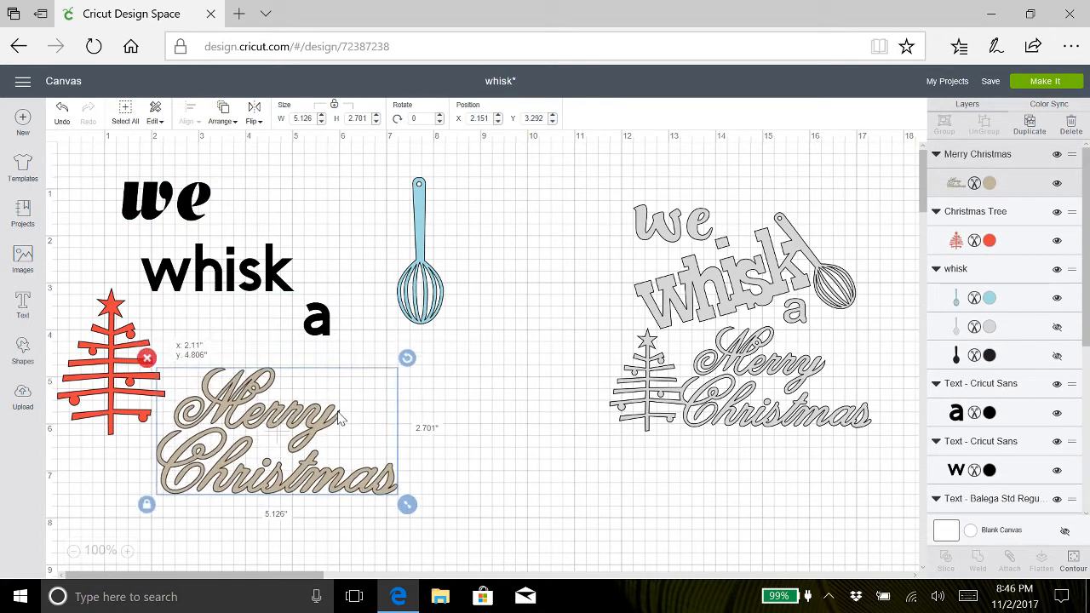
Browse the available fonts for the letter "a", examining their styles, prices and cutting or writing types.
left_click(321, 330)
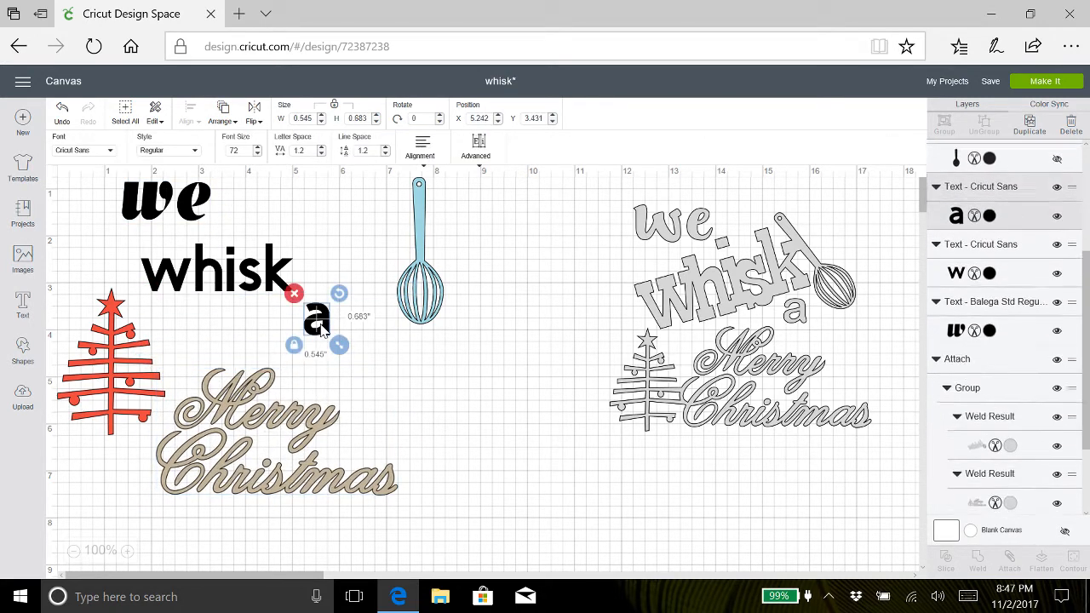
left_click(111, 155)
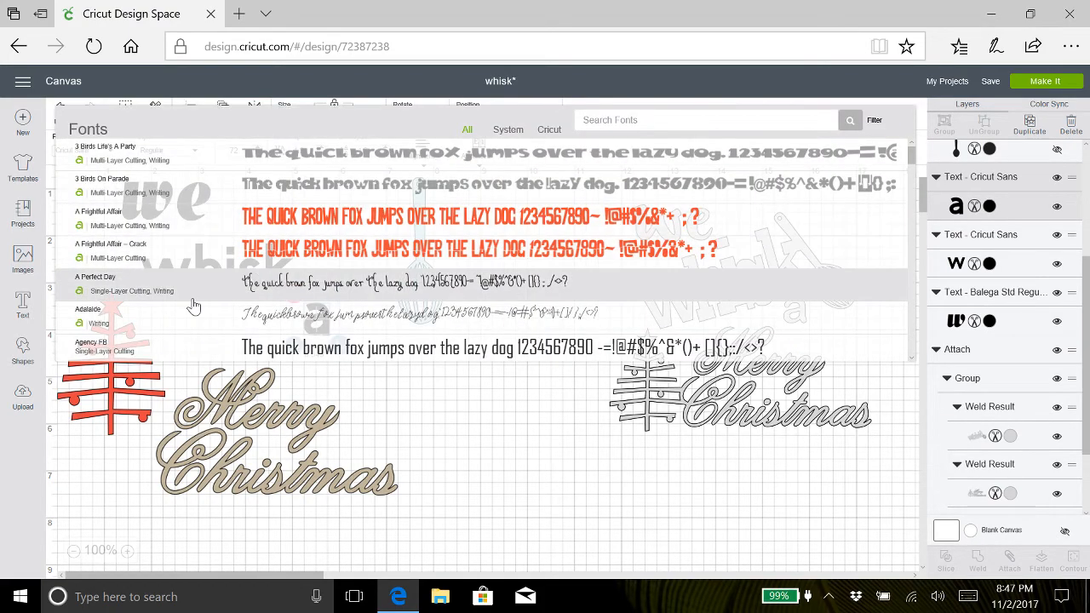
scroll(194, 307, "down", 5)
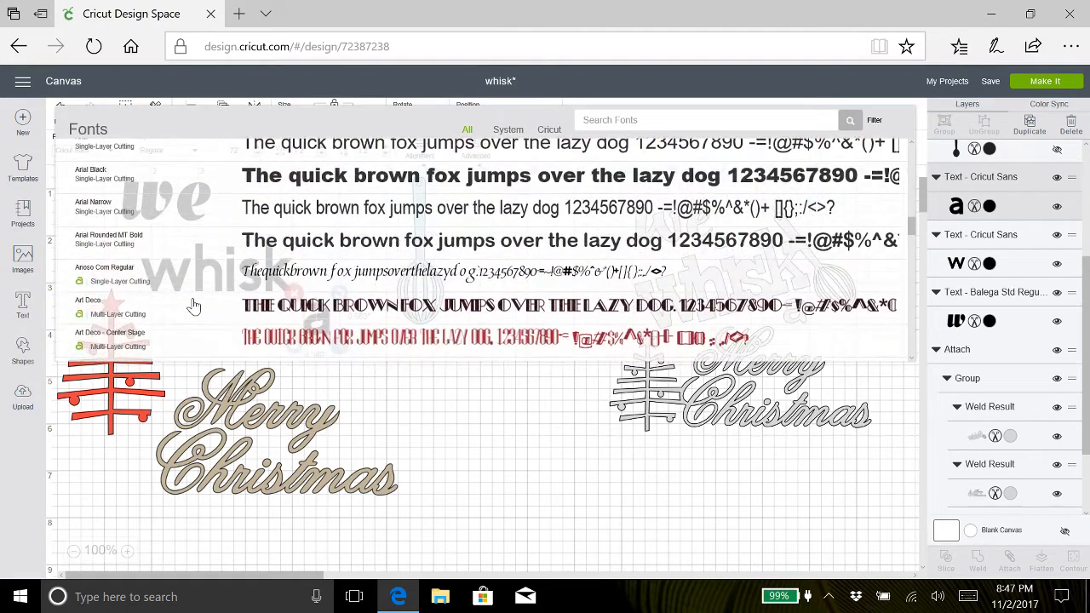
scroll(194, 307, "down", 5)
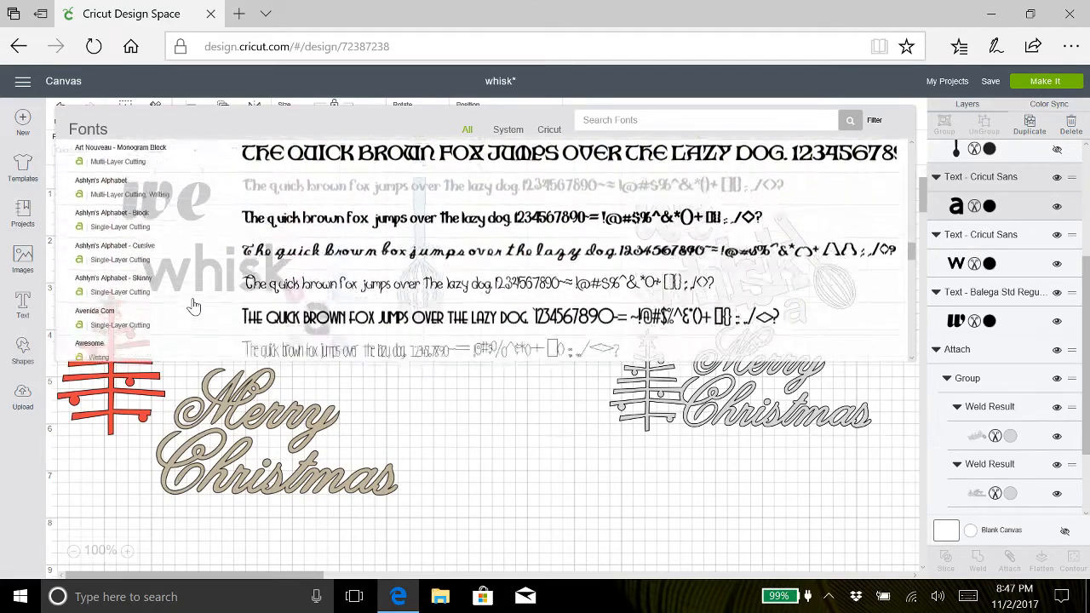
scroll(194, 306, "down", 5)
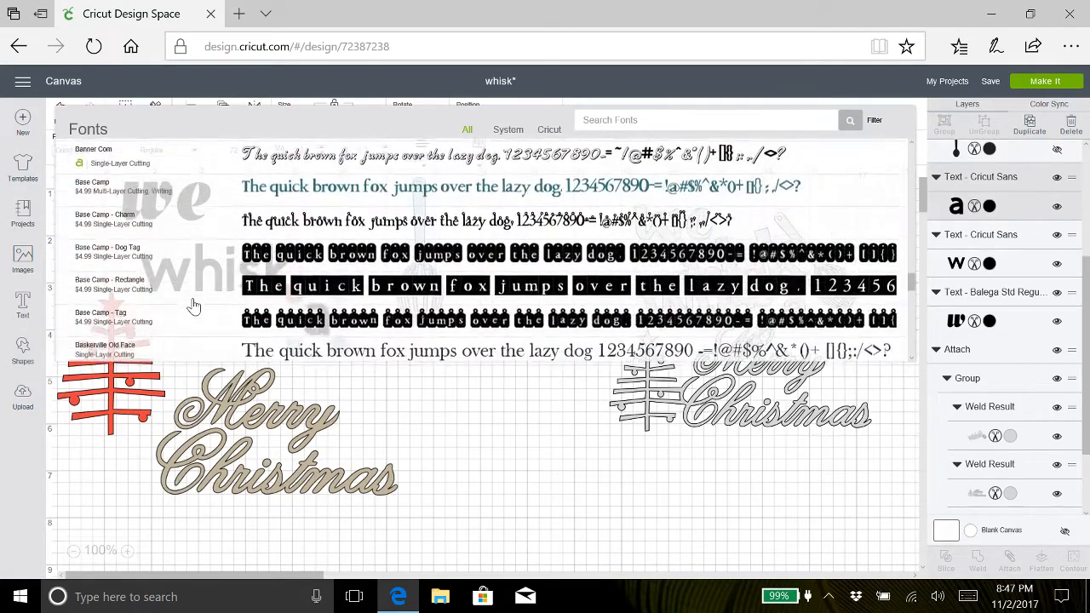
scroll(194, 307, "down", 1)
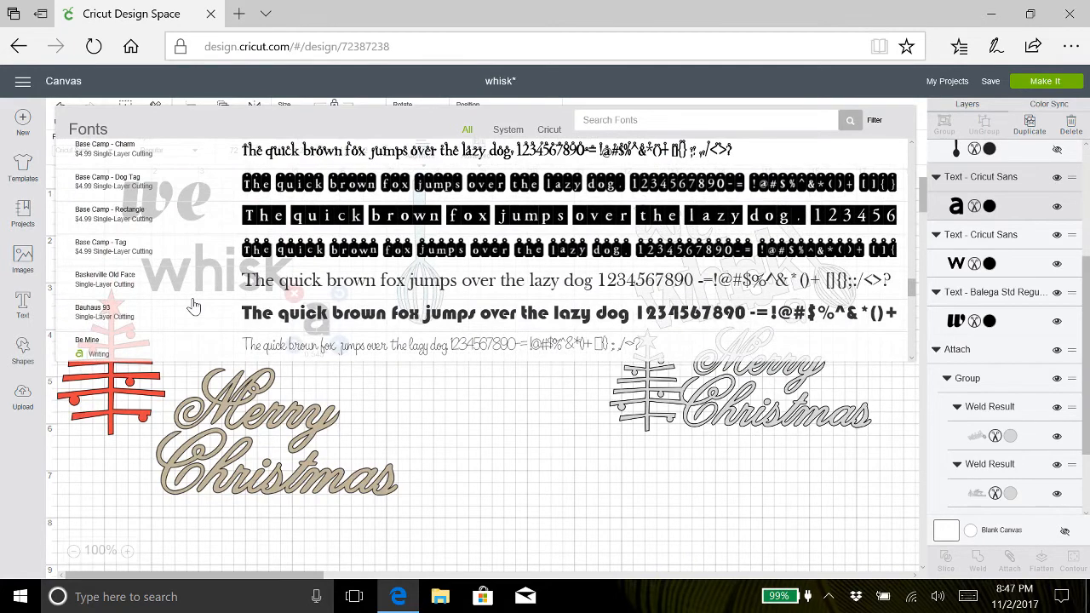
scroll(194, 307, "down", 6)
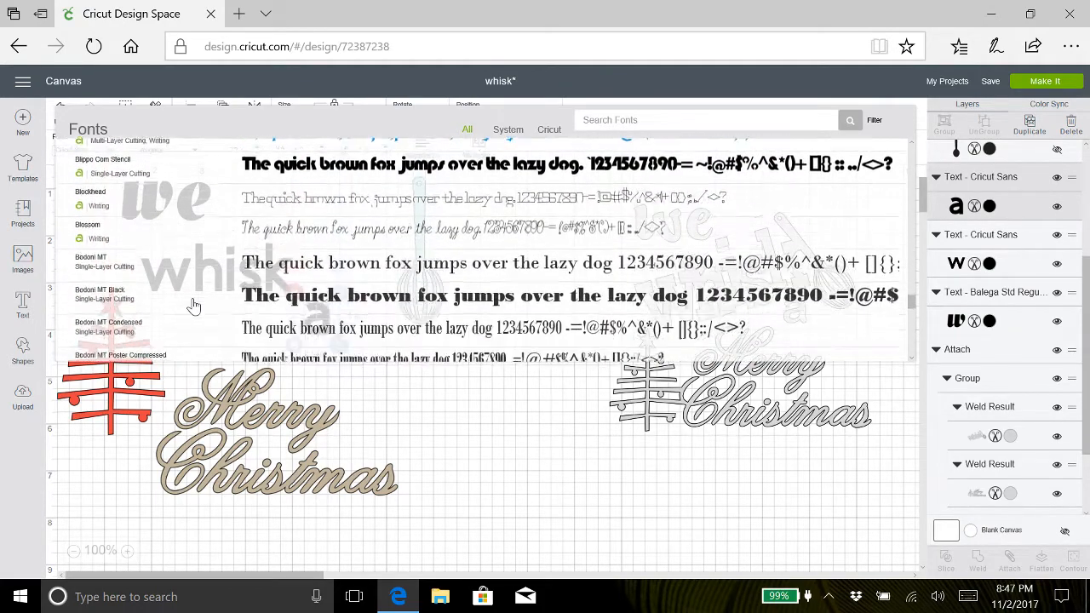
scroll(195, 307, "down", 1)
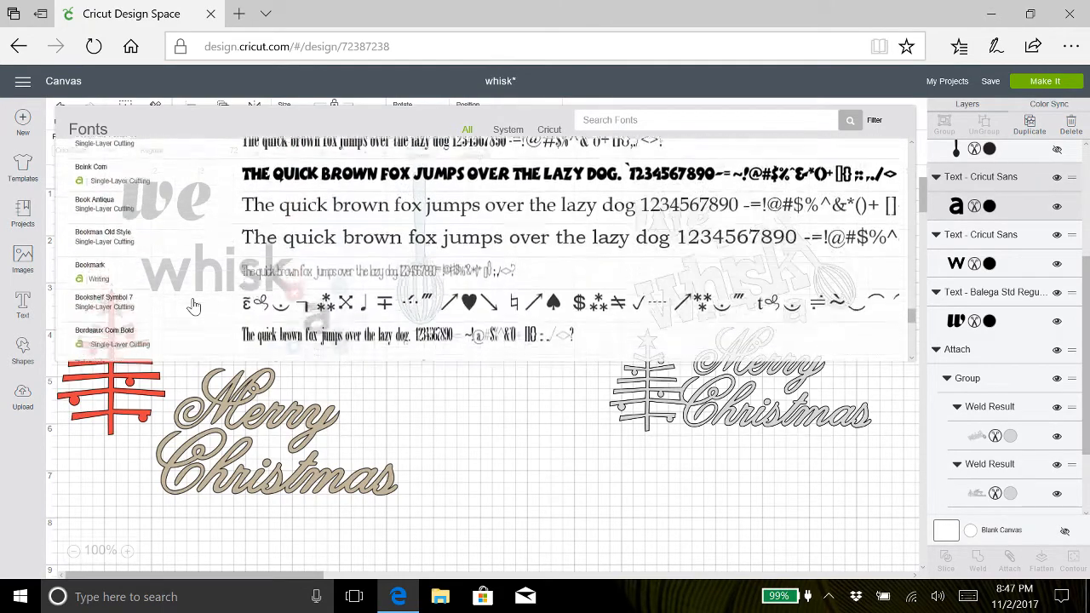
scroll(194, 307, "up", 1)
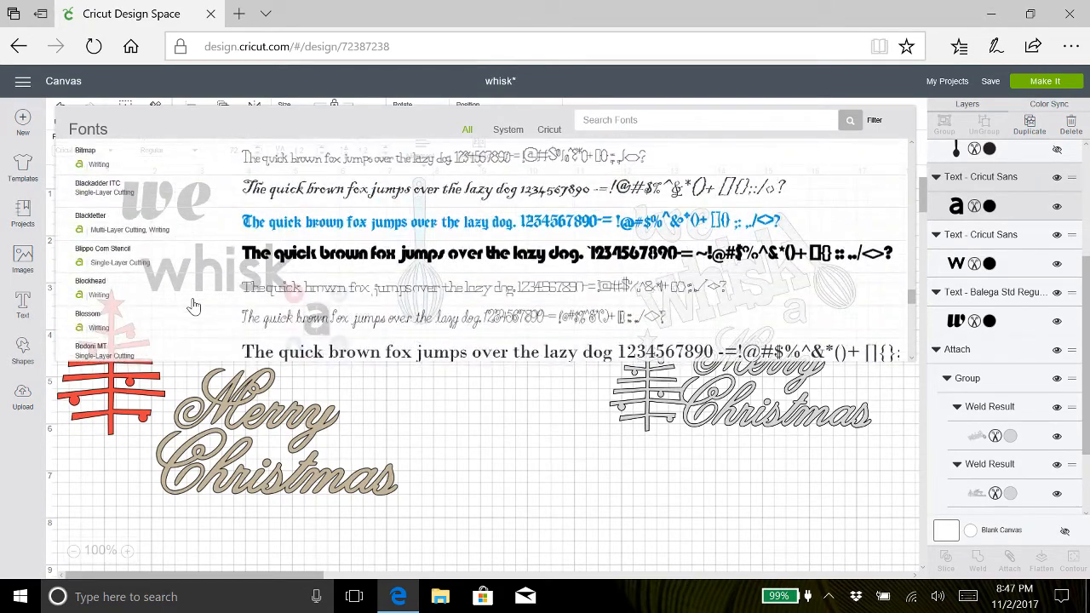
scroll(195, 307, "up", 4)
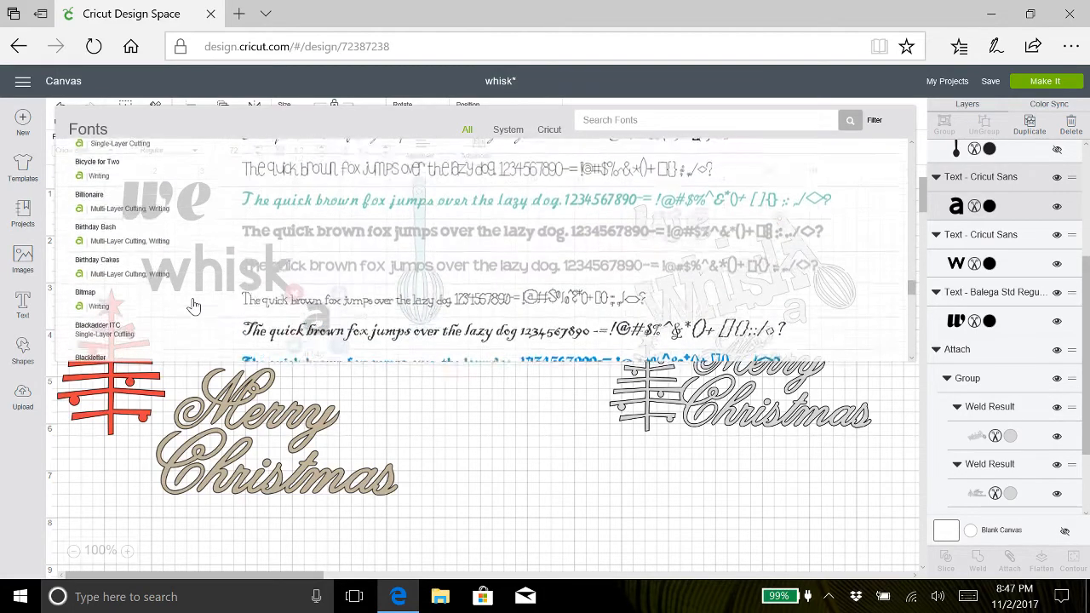
scroll(194, 306, "up", 2)
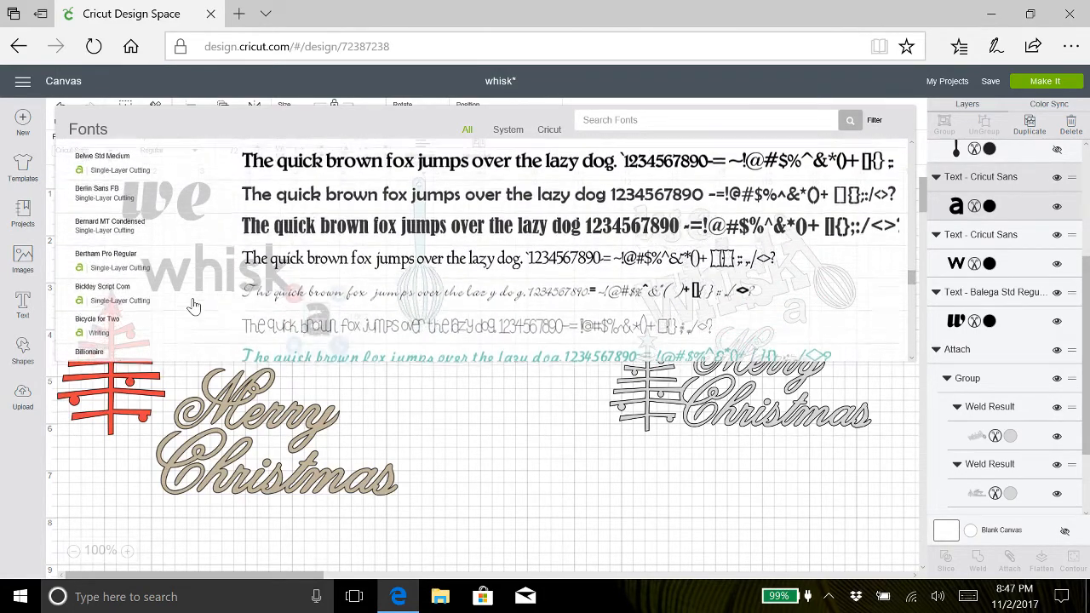
scroll(194, 307, "up", 1)
scroll(194, 306, "up", 3)
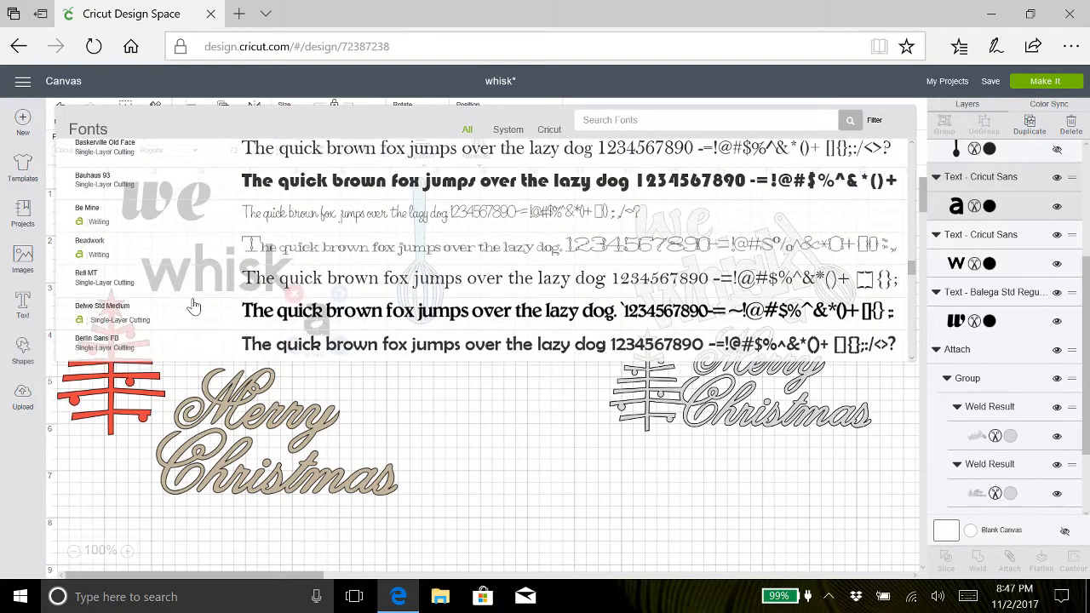
scroll(194, 307, "up", 2)
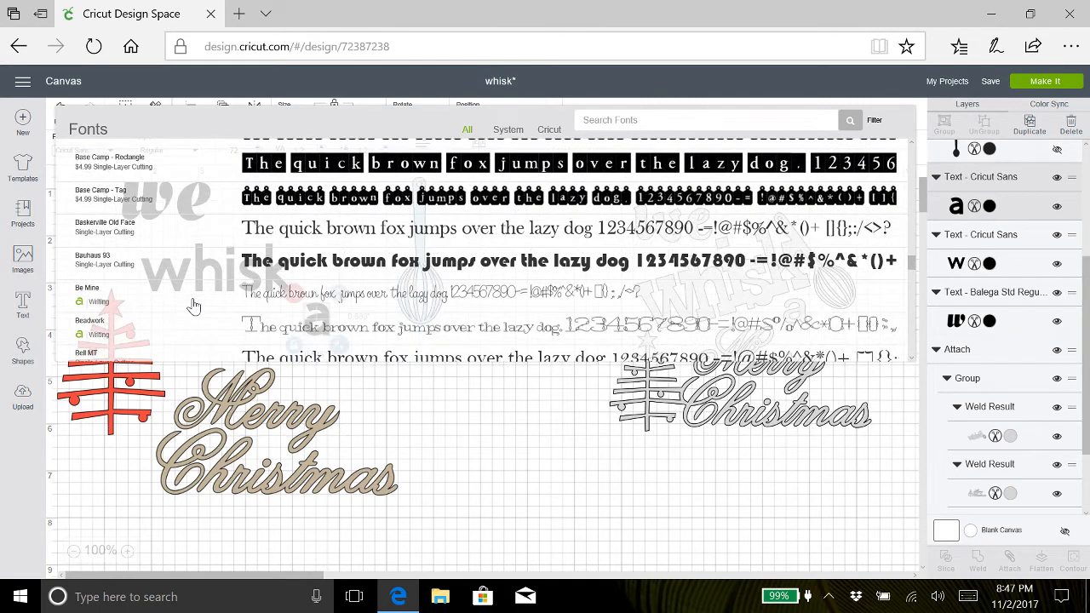
scroll(194, 305, "up", 1)
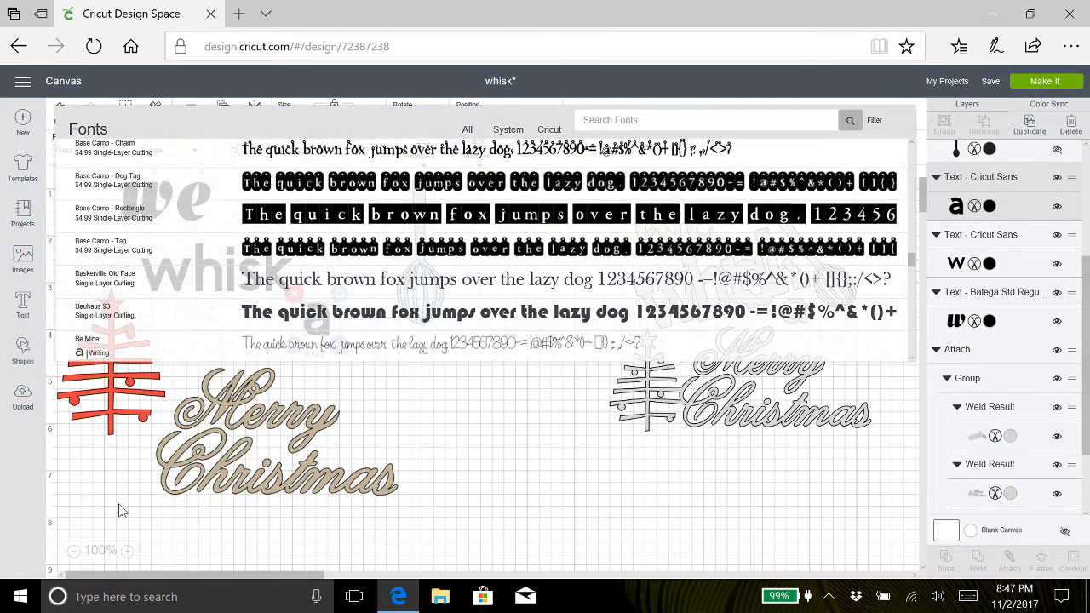
left_click(122, 511)
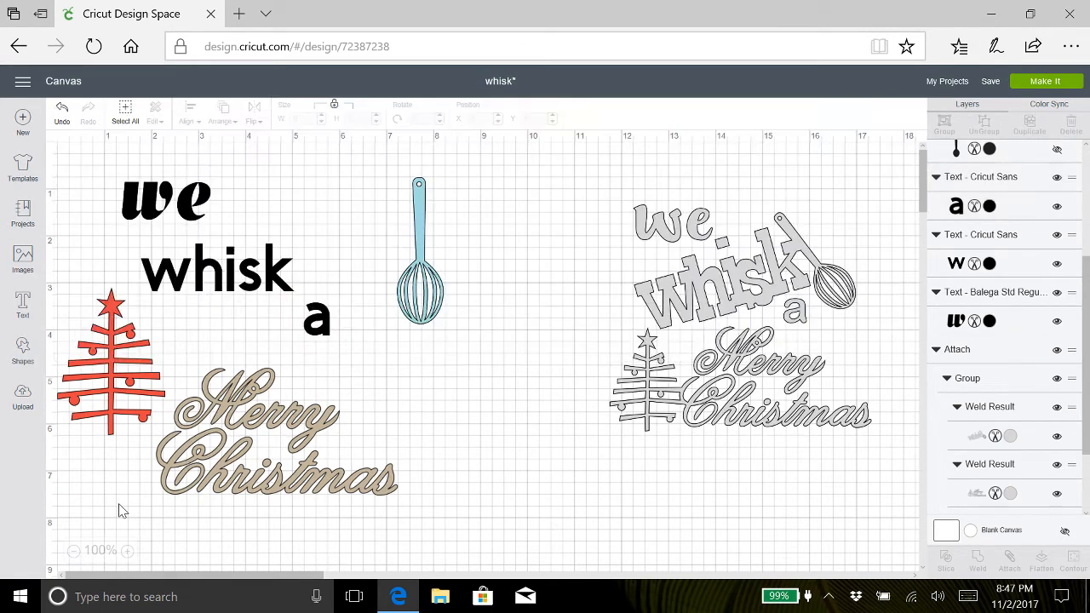
Change the font of the letter "a" to Balega Std Regular to match the "we" text.
left_click(196, 208)
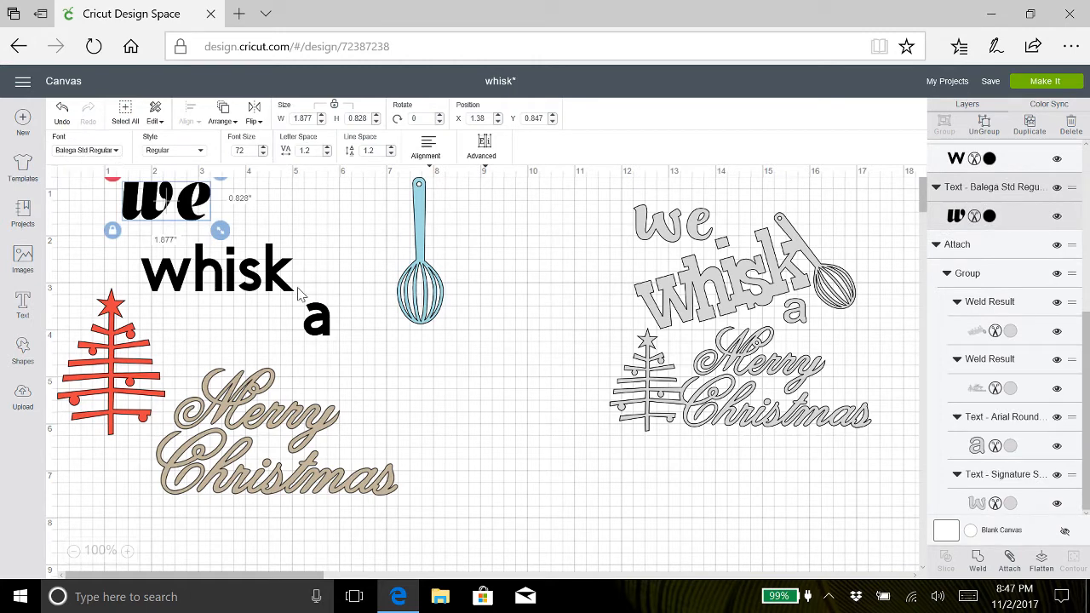
left_click(323, 326)
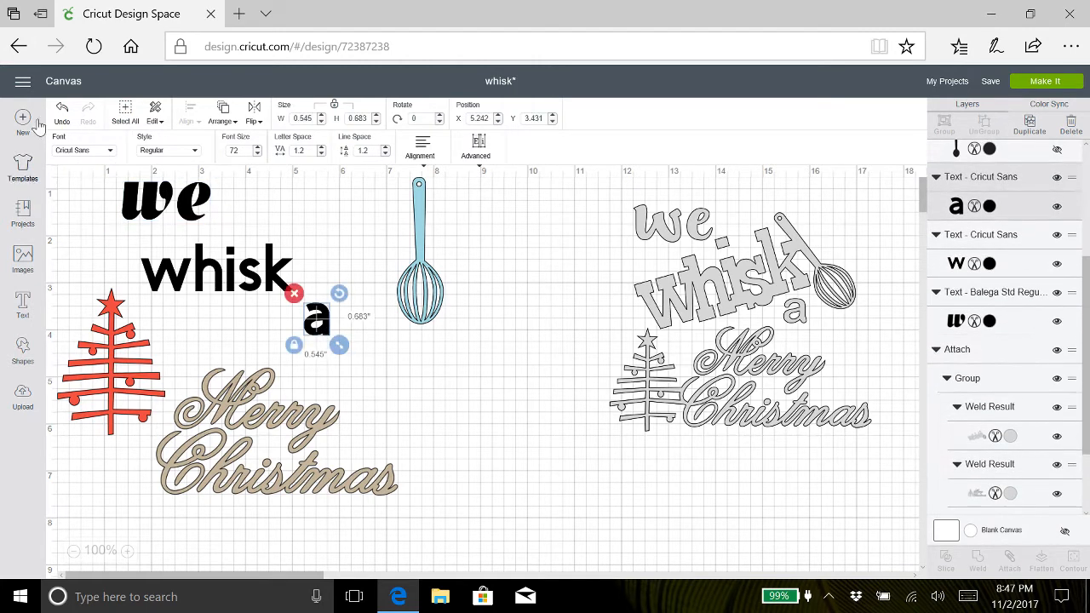
left_click(112, 155)
scroll(217, 292, "down", 2)
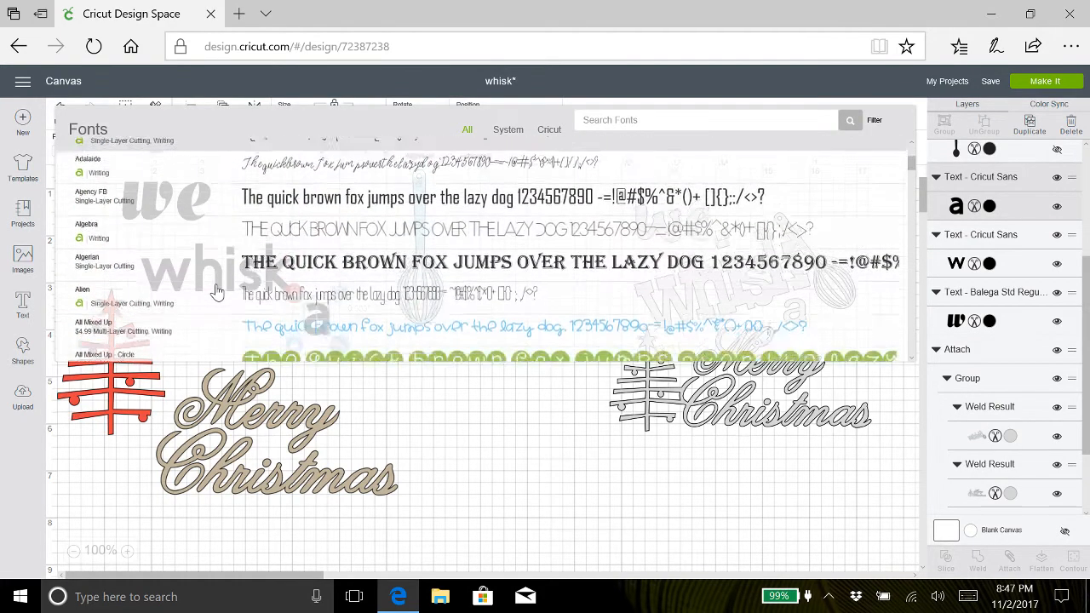
scroll(217, 292, "down", 3)
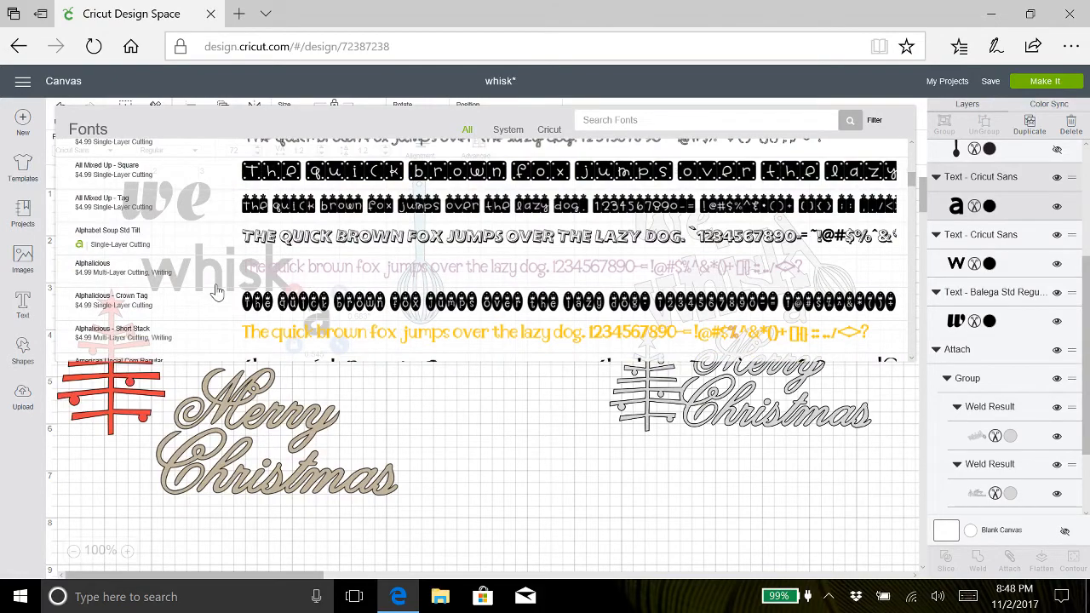
scroll(218, 292, "down", 6)
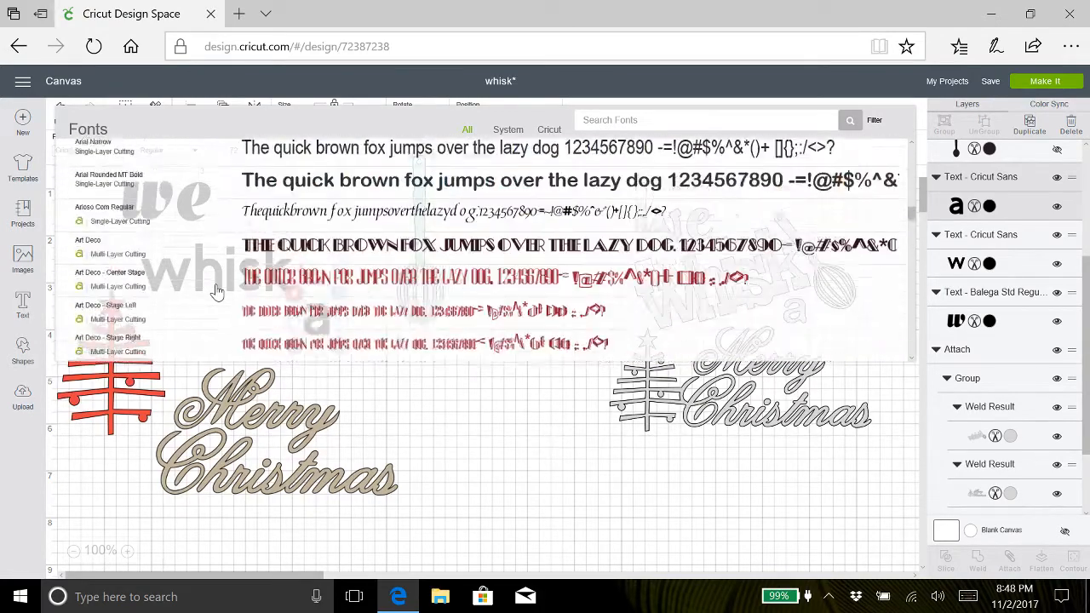
scroll(217, 292, "down", 5)
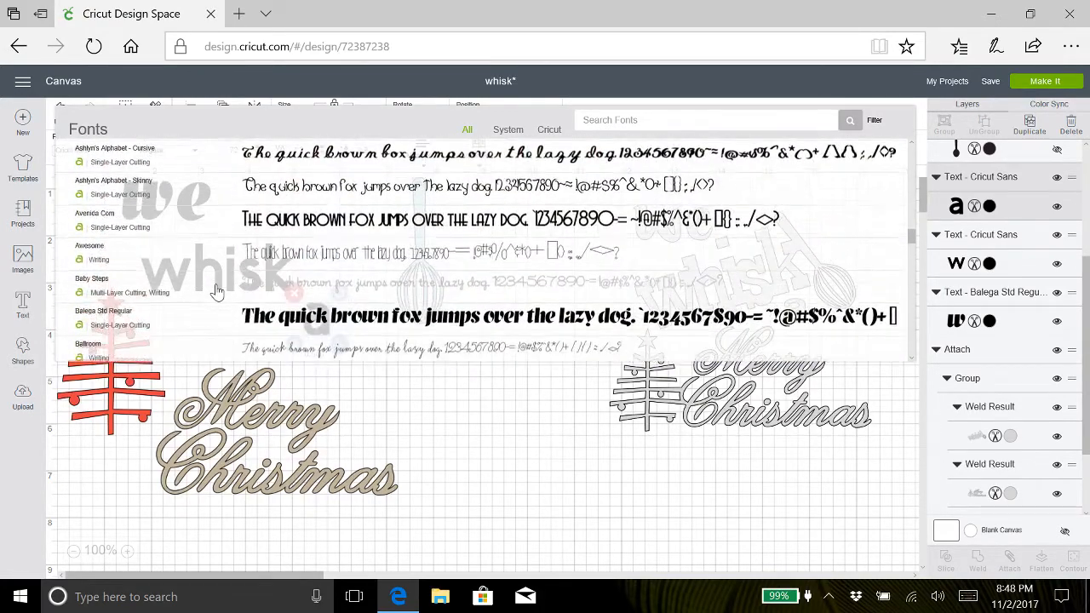
scroll(217, 292, "down", 3)
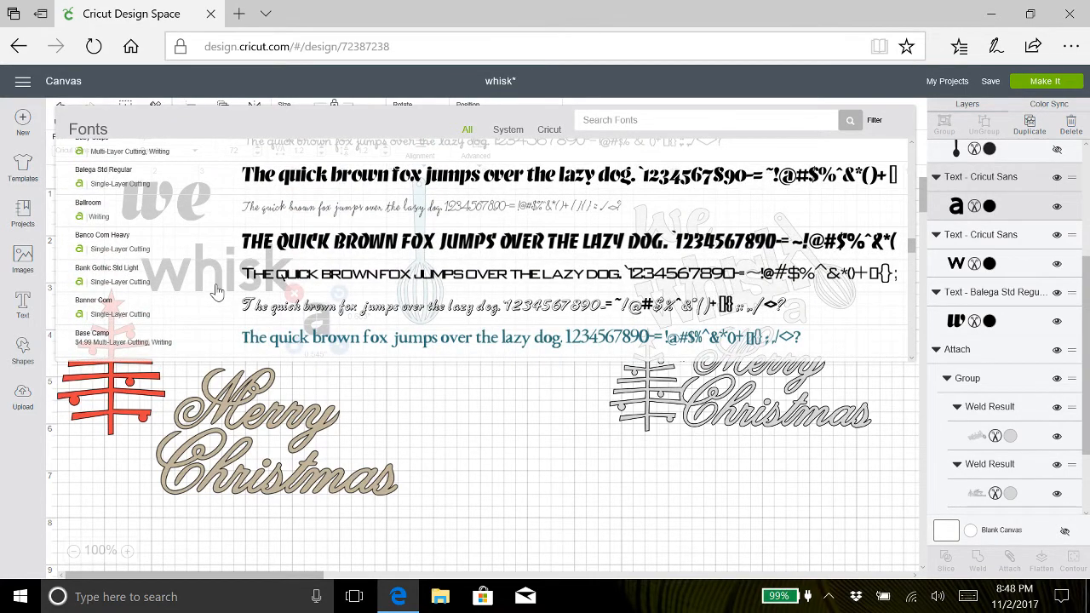
scroll(217, 293, "up", 2)
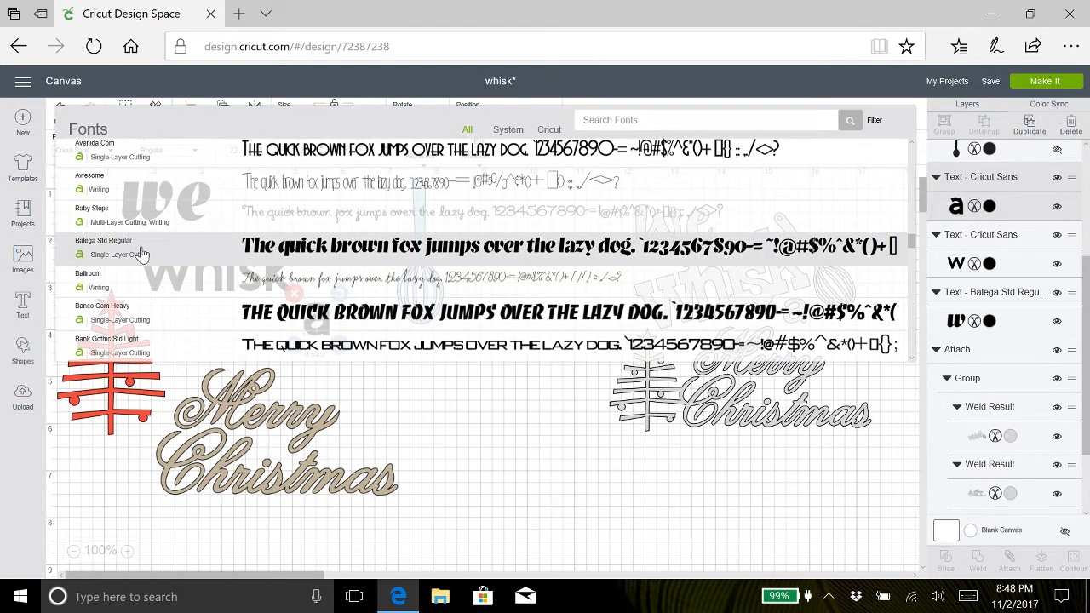
left_click(143, 254)
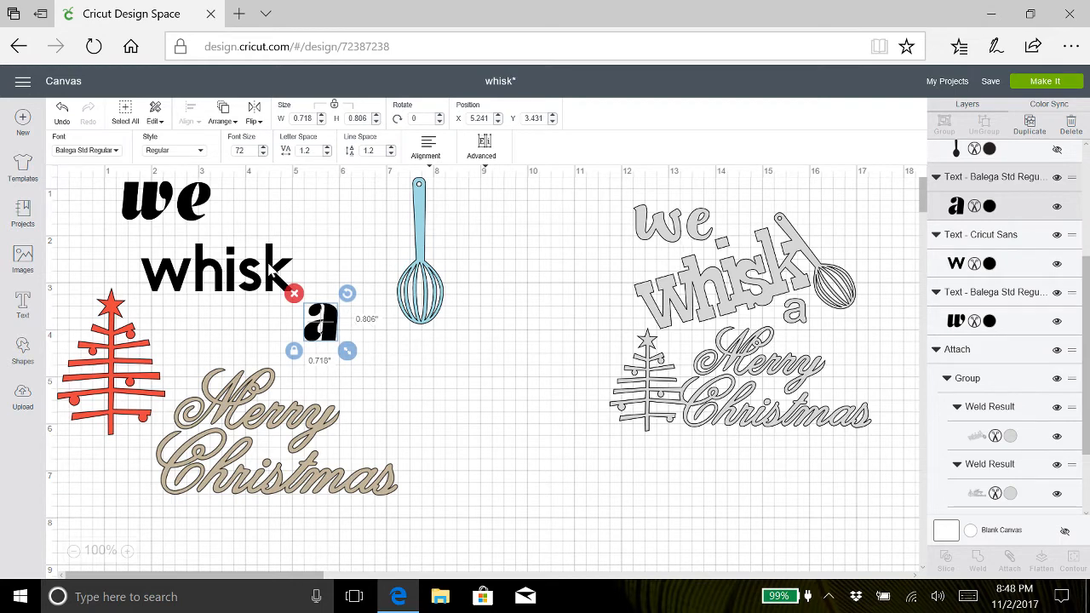
Try the DonJuan - Under Pressure font on the "whisk" text.
left_click(241, 277)
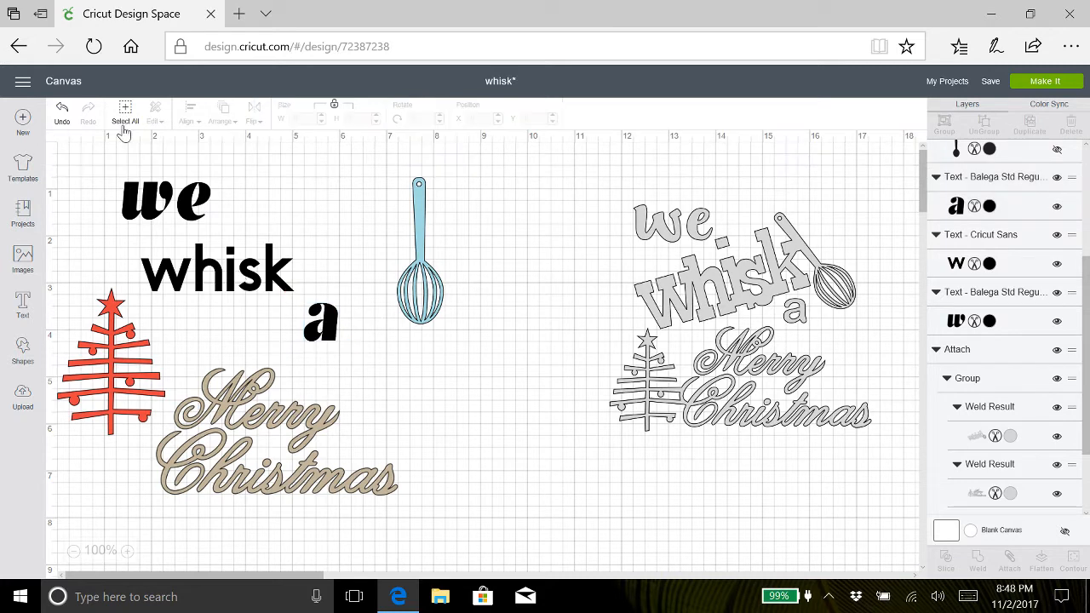
double_click(246, 275)
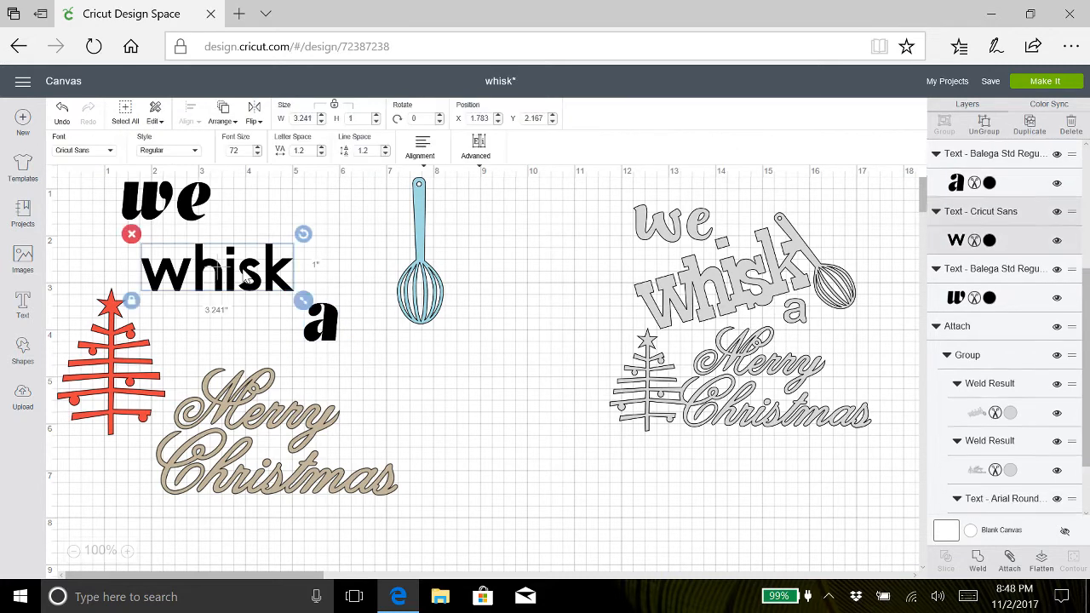
left_click(481, 385)
left_click(234, 281)
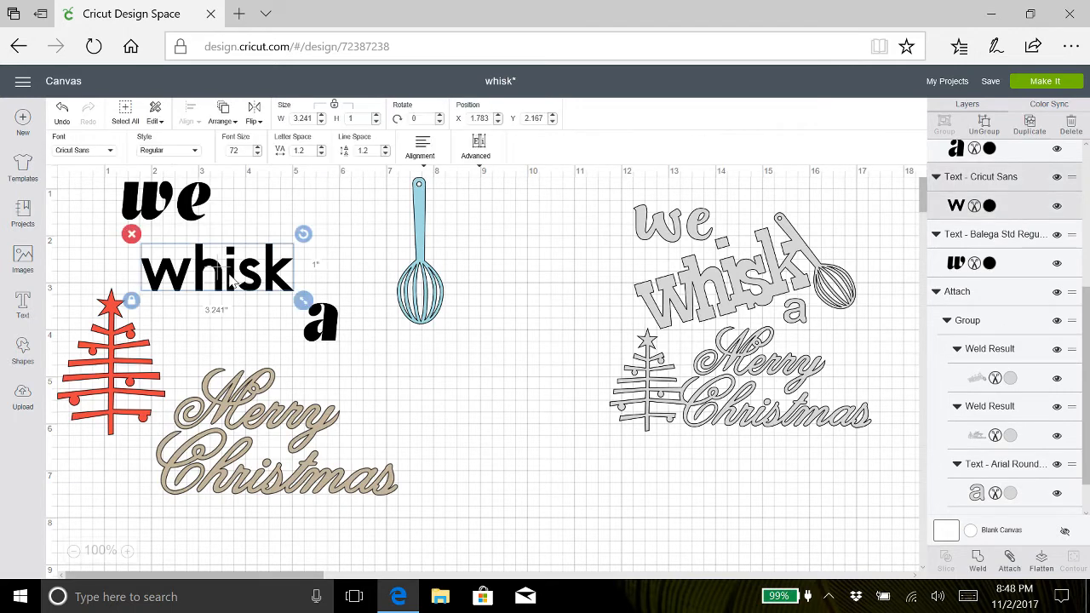
left_click(109, 158)
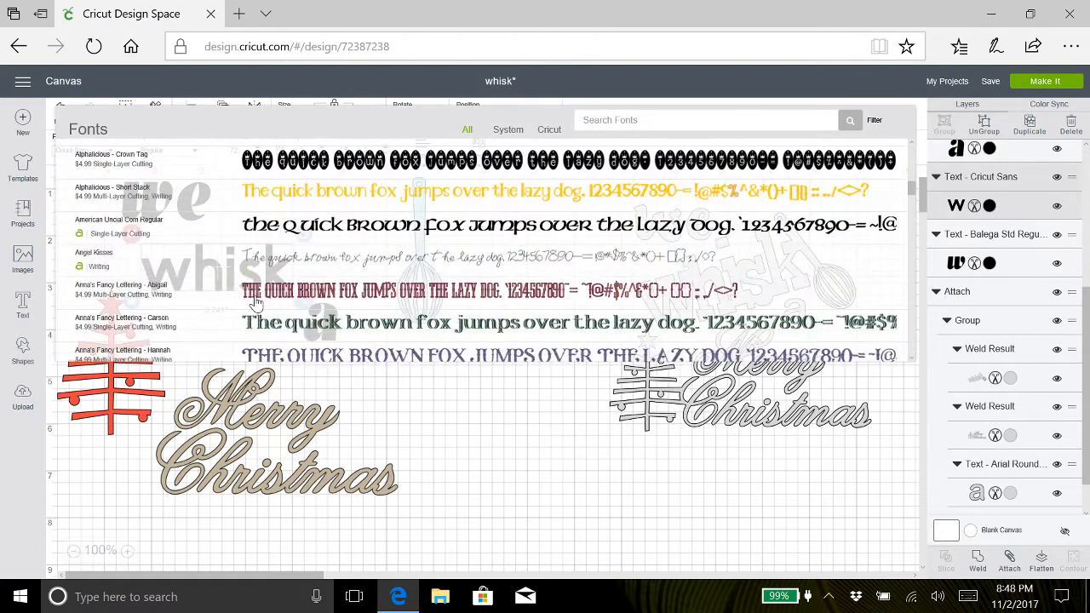
scroll(256, 303, "down", 10)
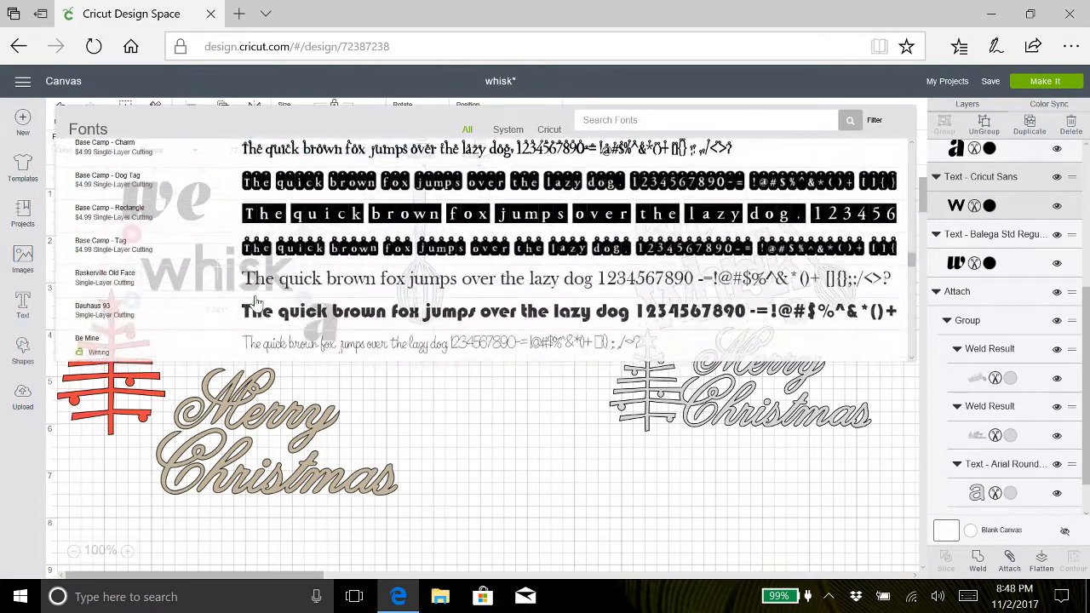
scroll(256, 302, "down", 10)
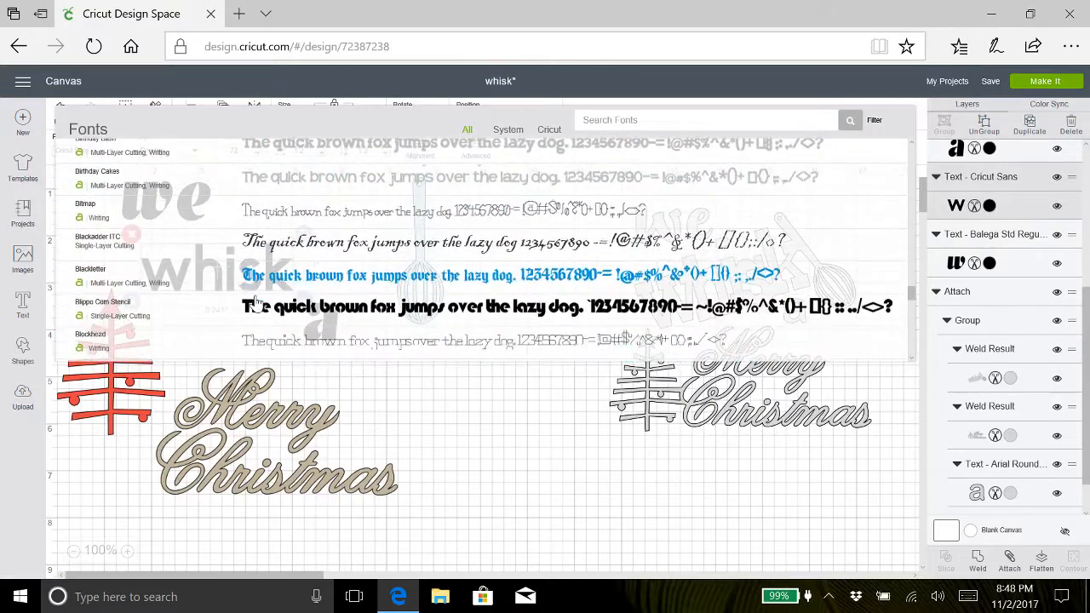
scroll(256, 303, "down", 5)
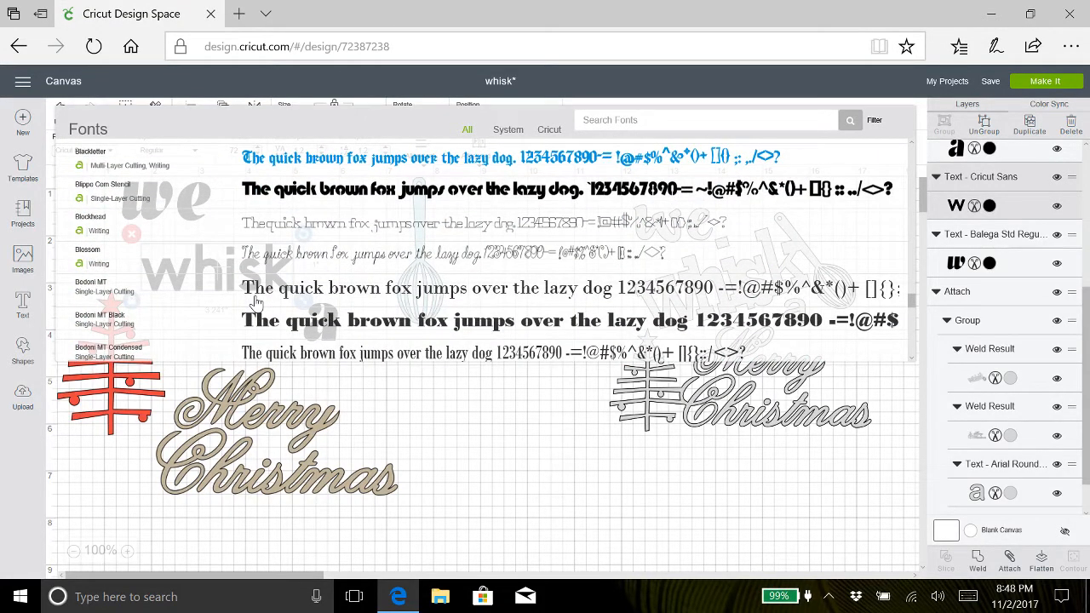
scroll(255, 302, "down", 1)
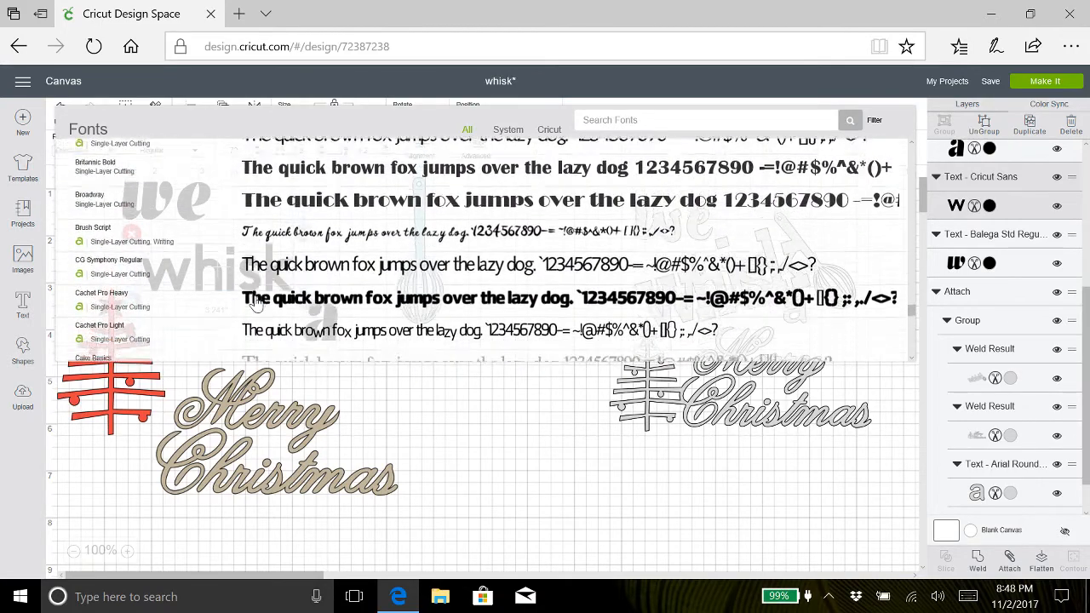
scroll(255, 302, "down", 3)
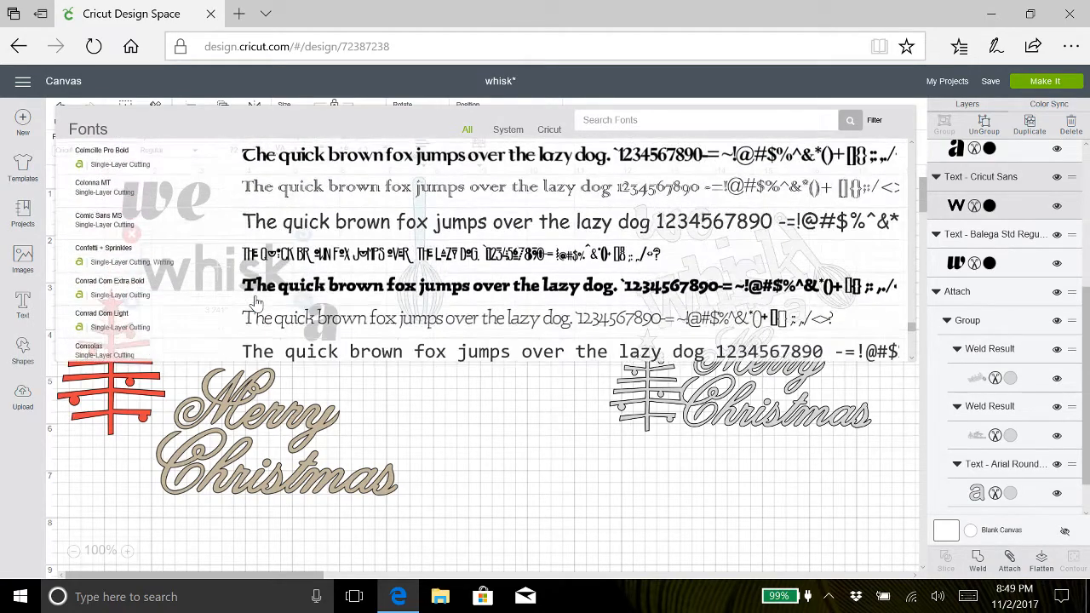
scroll(256, 302, "down", 3)
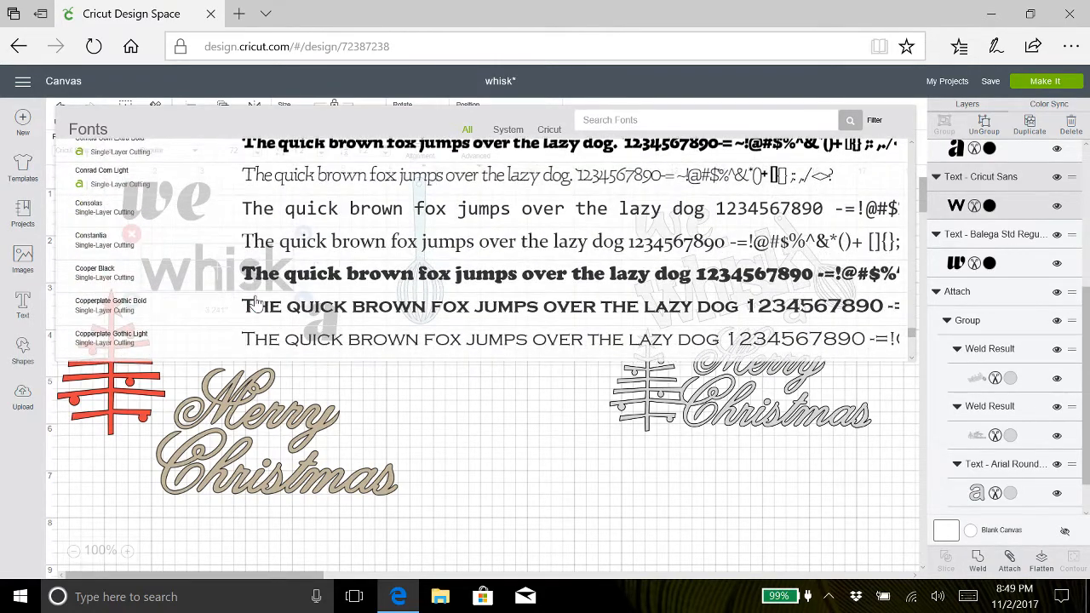
scroll(255, 302, "down", 3)
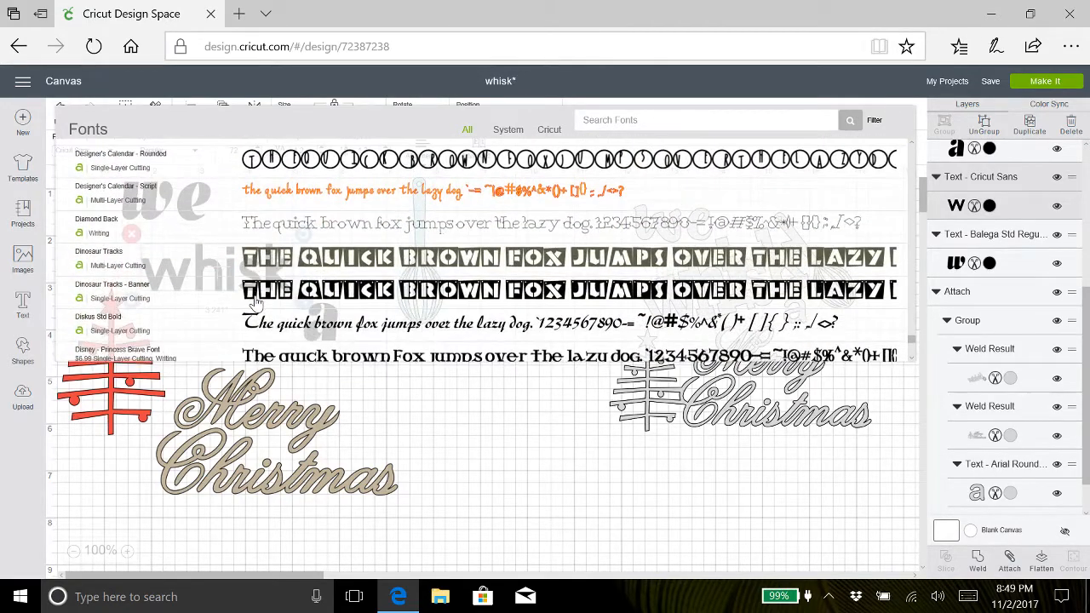
scroll(256, 302, "down", 3)
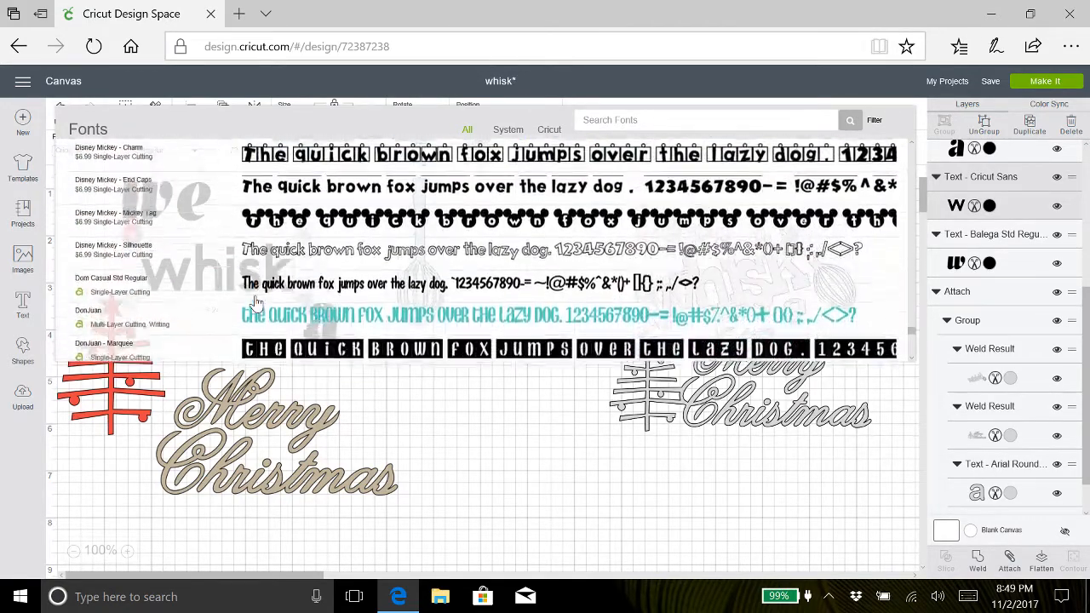
scroll(255, 303, "down", 2)
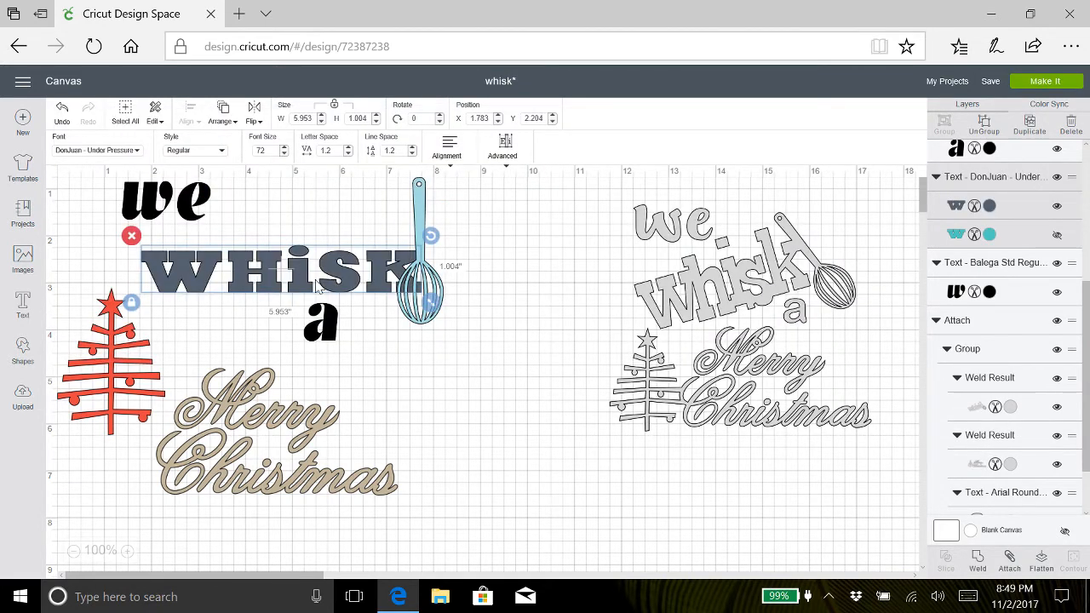
Try the single-layer cutting font Elephant on the "whisk" text.
left_click(136, 151)
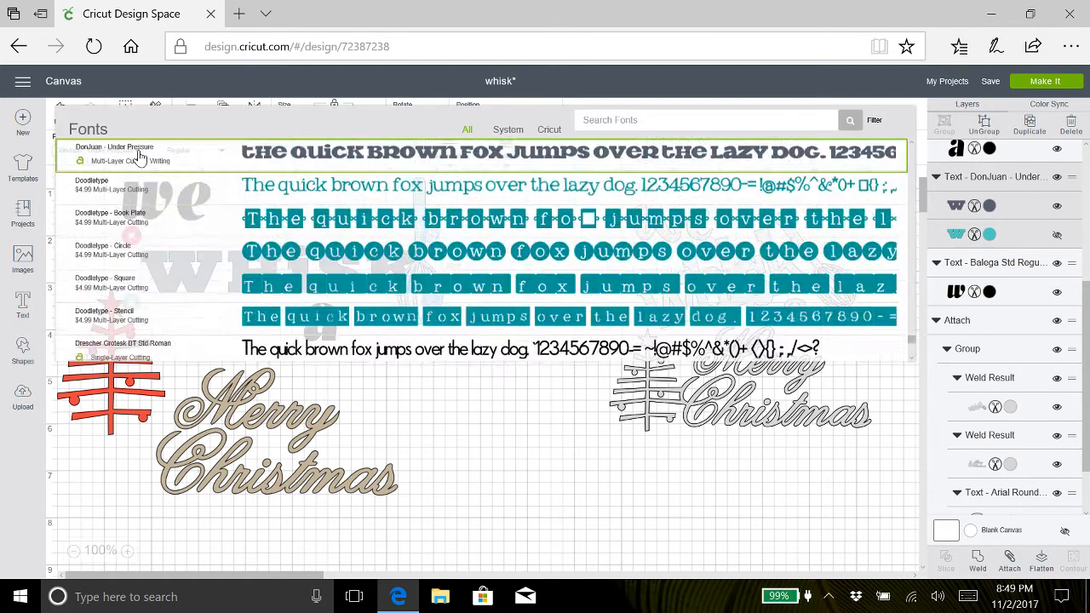
scroll(328, 294, "down", 10)
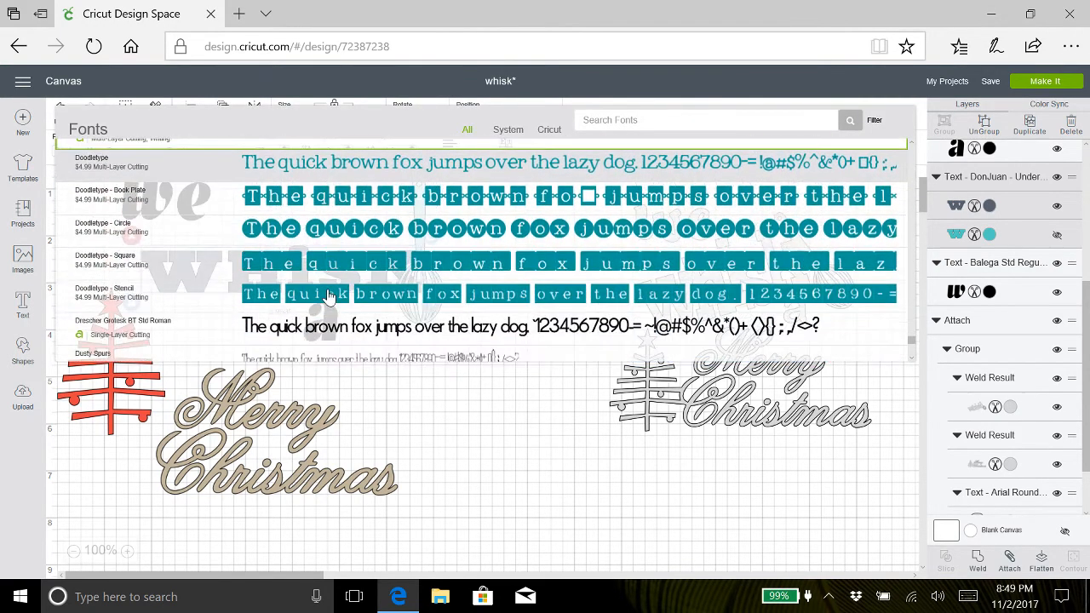
scroll(328, 294, "down", 10)
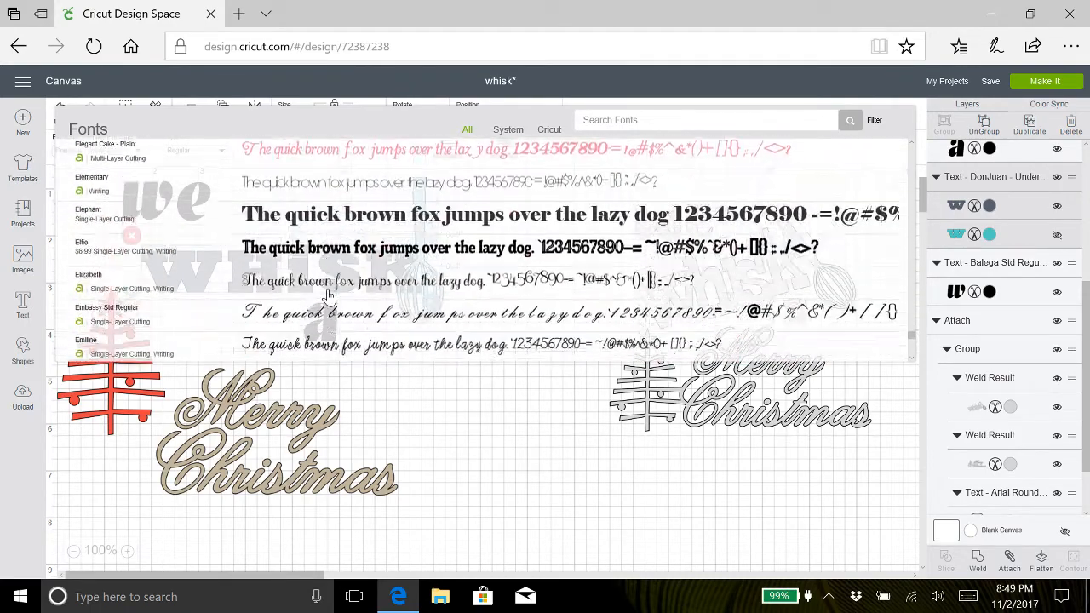
scroll(328, 294, "up", 3)
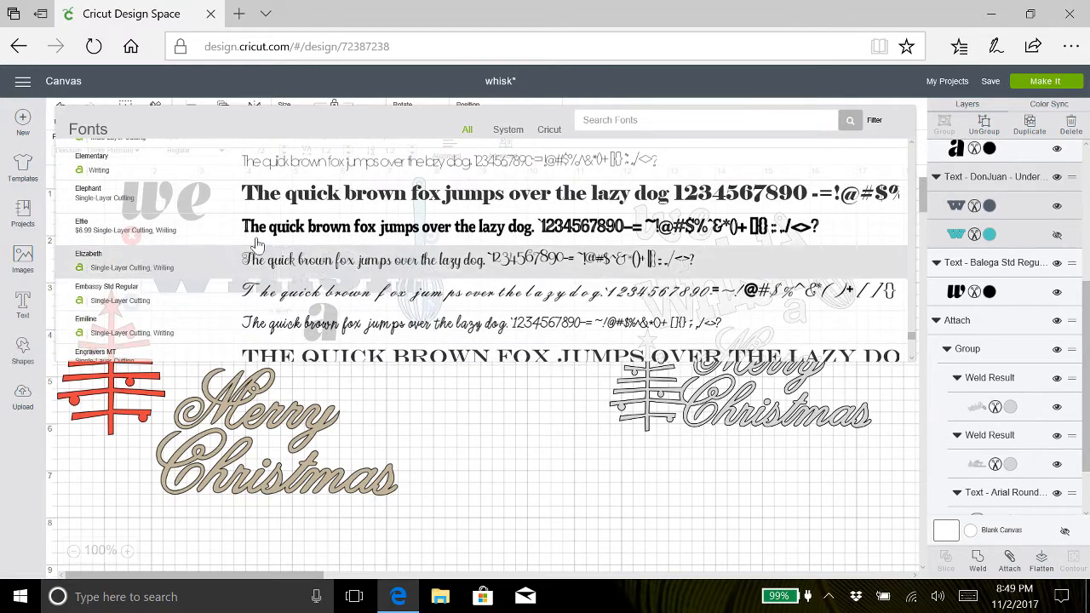
left_click(296, 196)
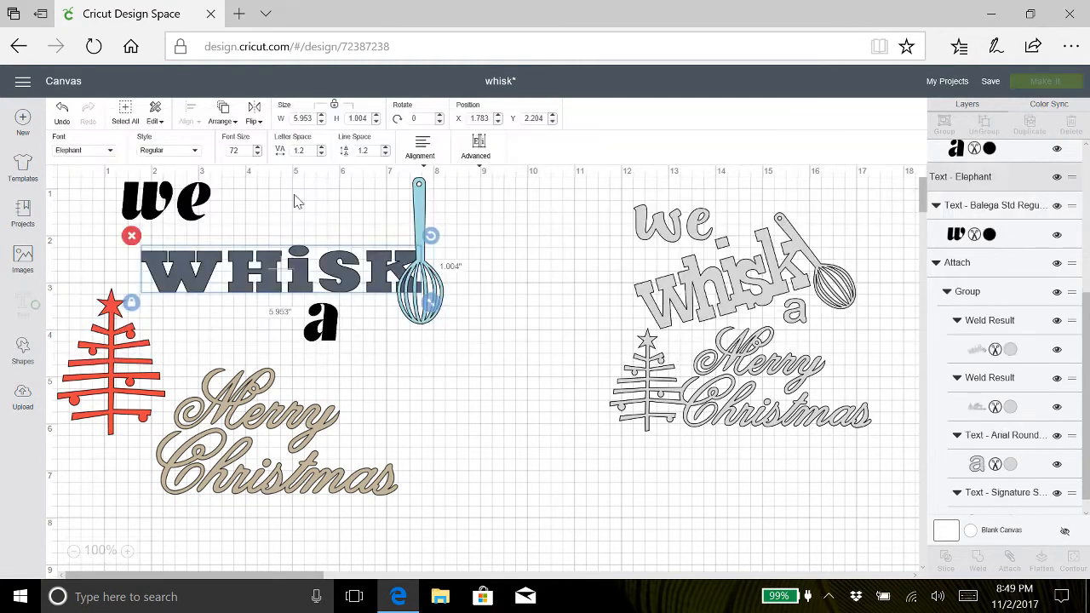
Change the font of the "whisk" text to Forte.
left_click(111, 150)
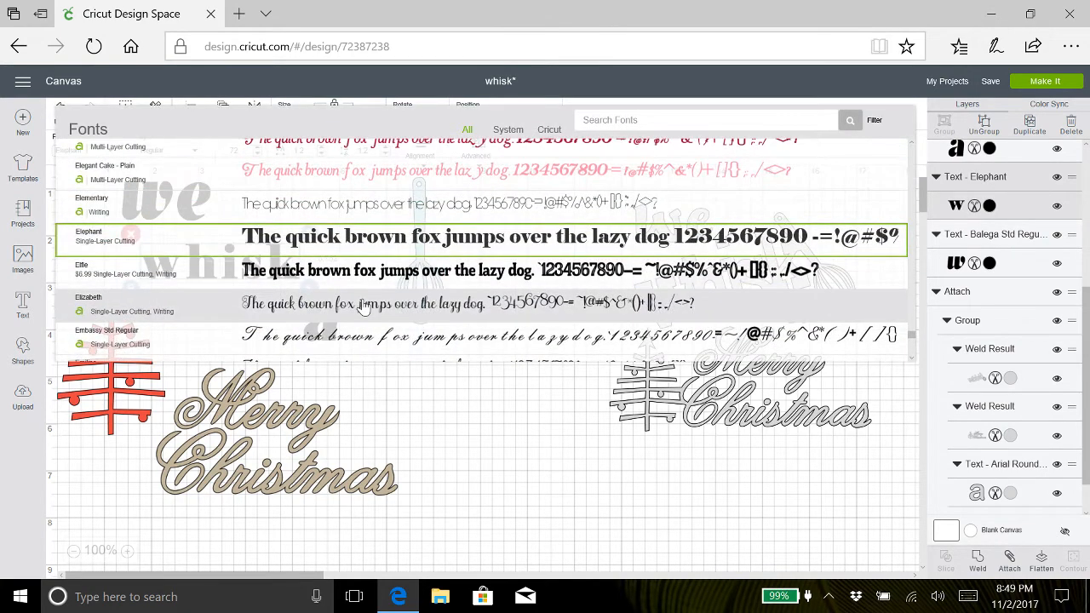
scroll(362, 307, "down", 3)
scroll(361, 306, "down", 10)
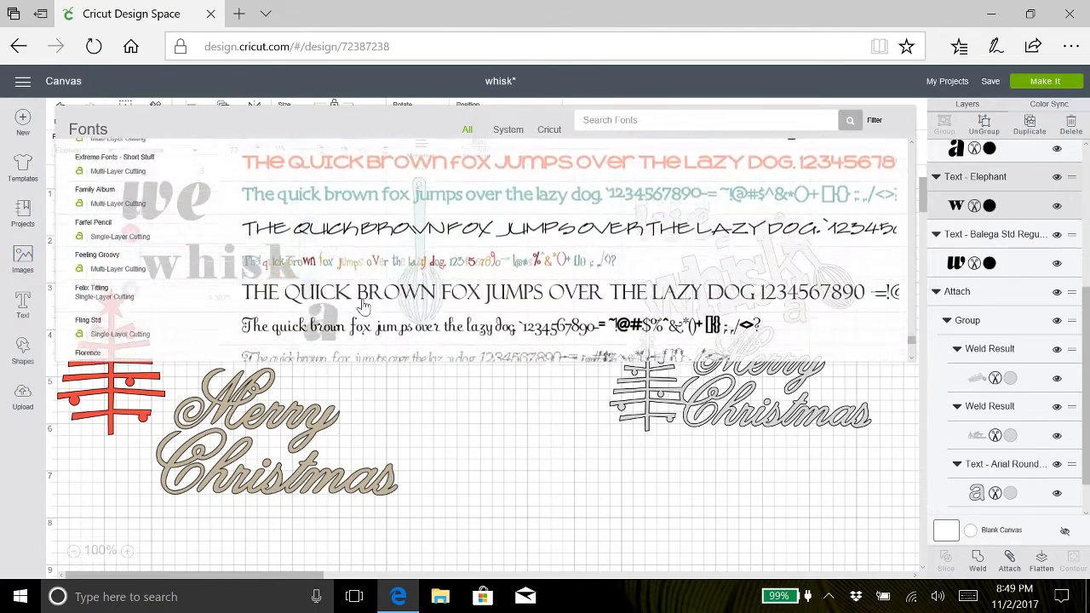
scroll(362, 307, "down", 5)
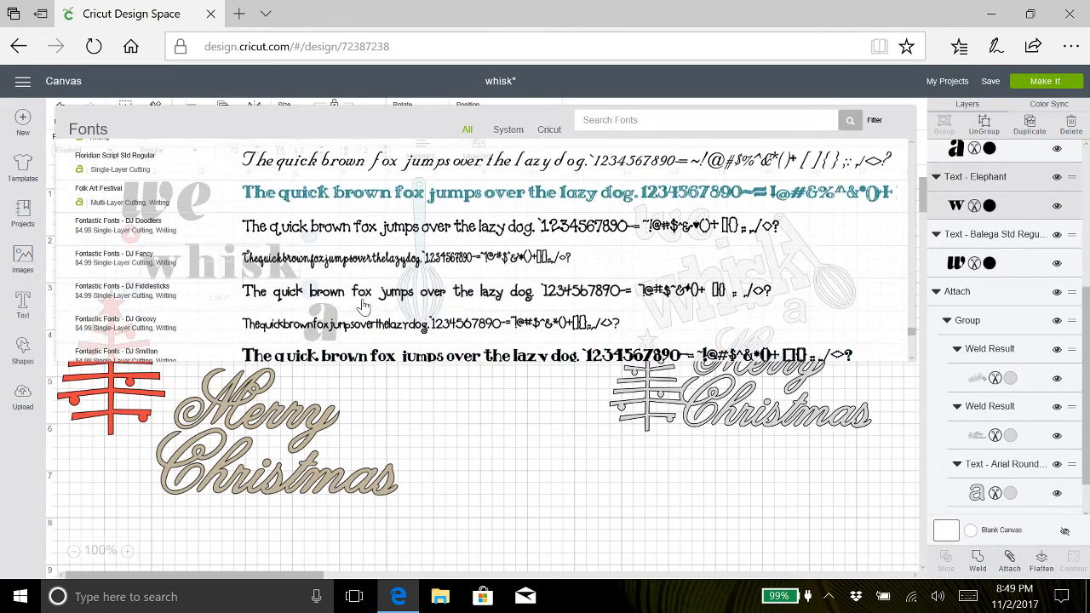
scroll(362, 306, "down", 3)
scroll(362, 306, "down", 6)
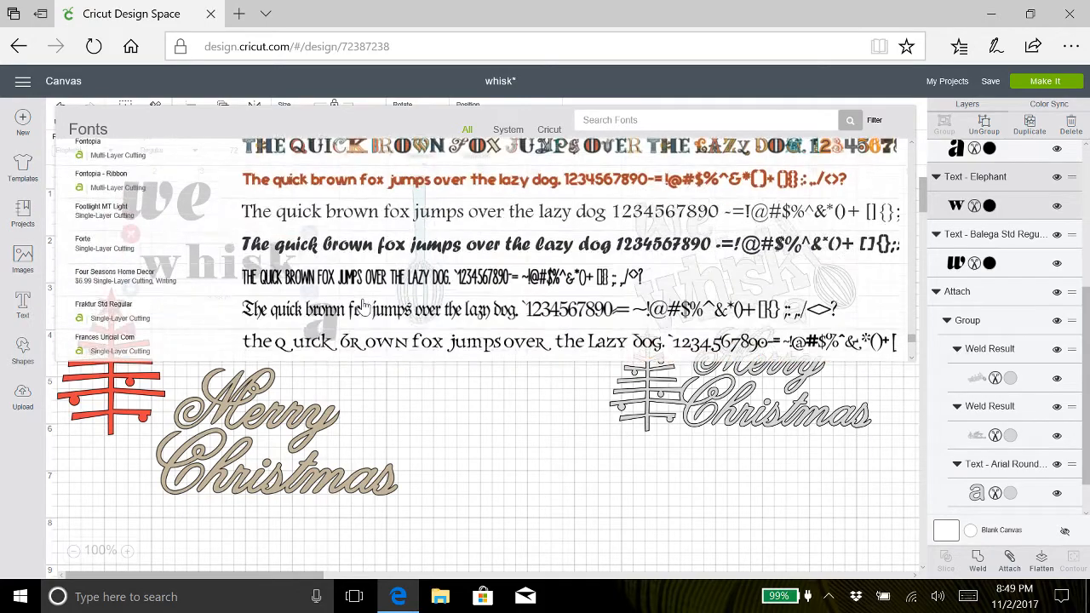
scroll(361, 306, "down", 5)
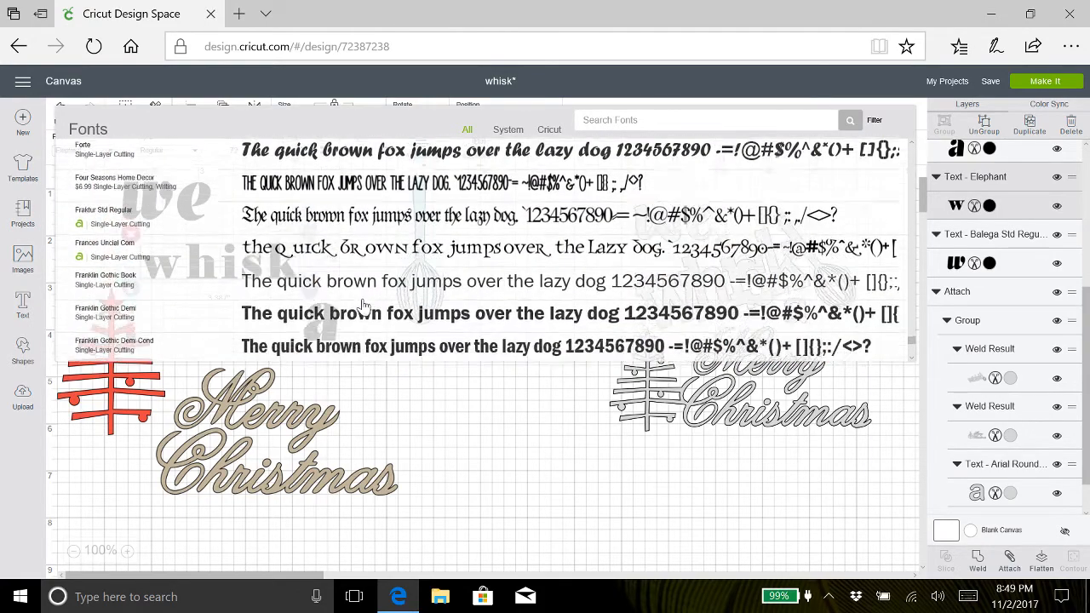
scroll(362, 309, "up", 6)
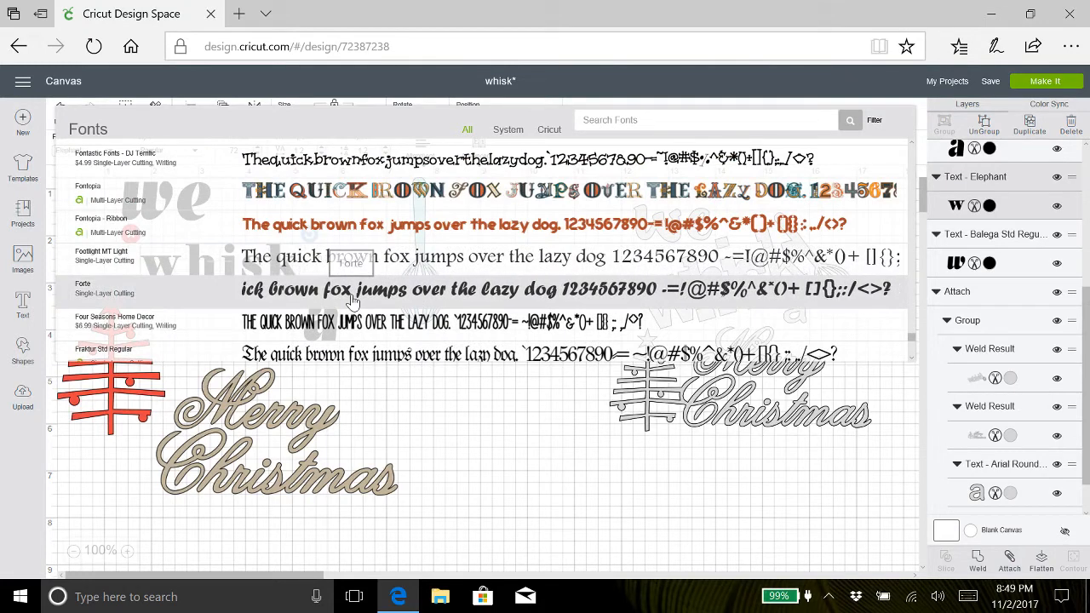
left_click(353, 300)
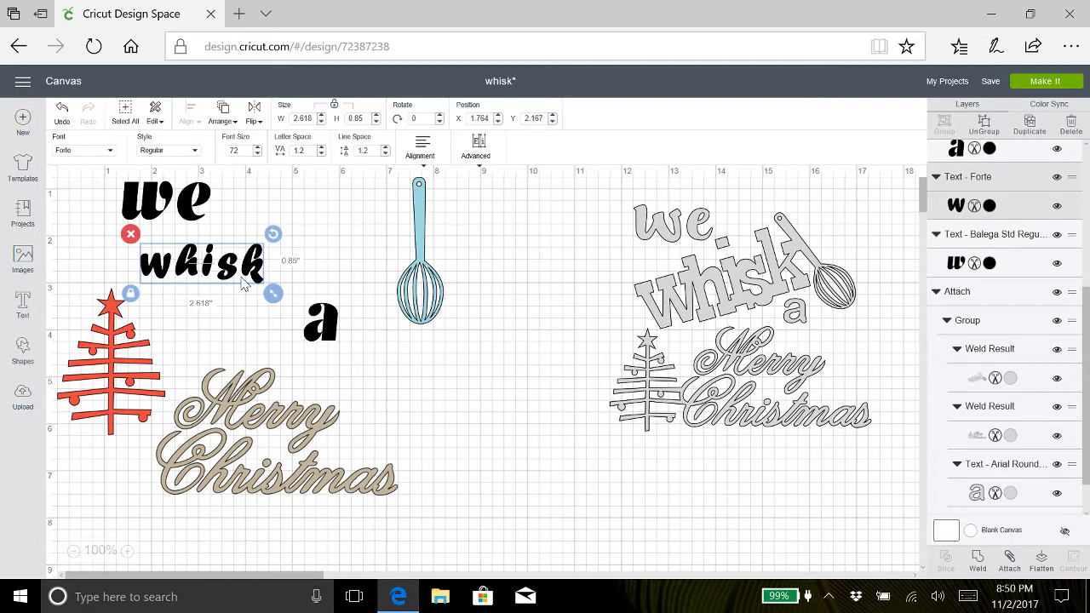
Change the font of the "whisk" text to Headline News.
left_click(110, 157)
scroll(392, 341, "down", 3)
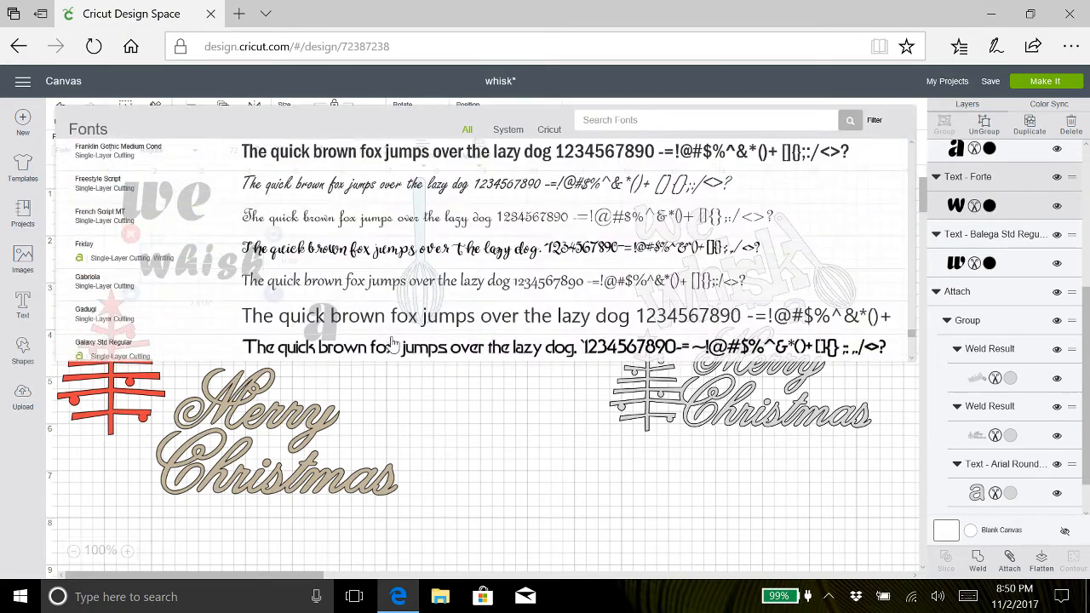
scroll(392, 340, "down", 5)
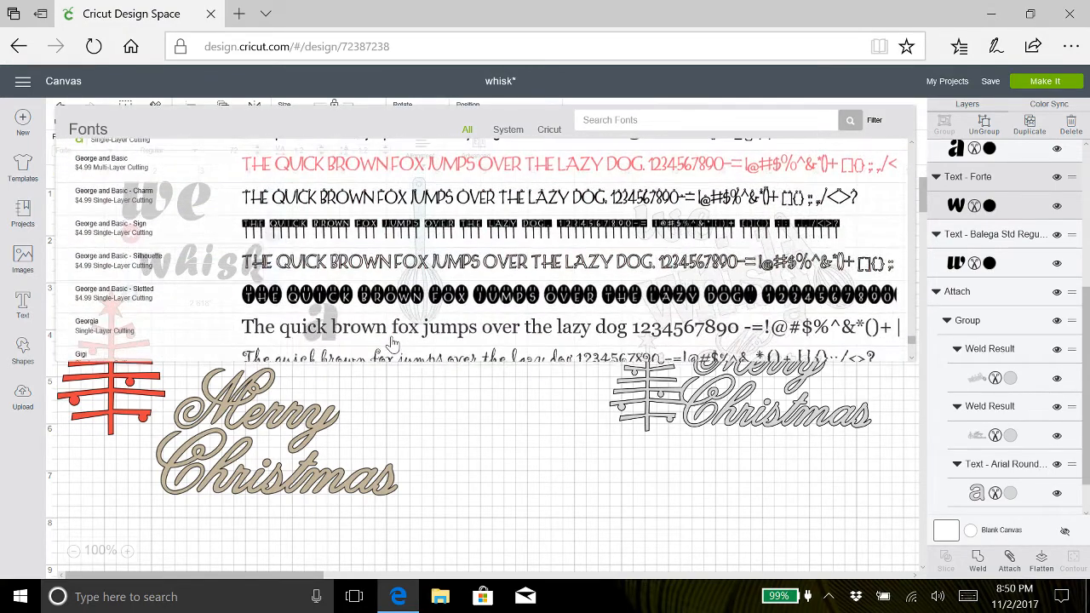
scroll(392, 343, "down", 6)
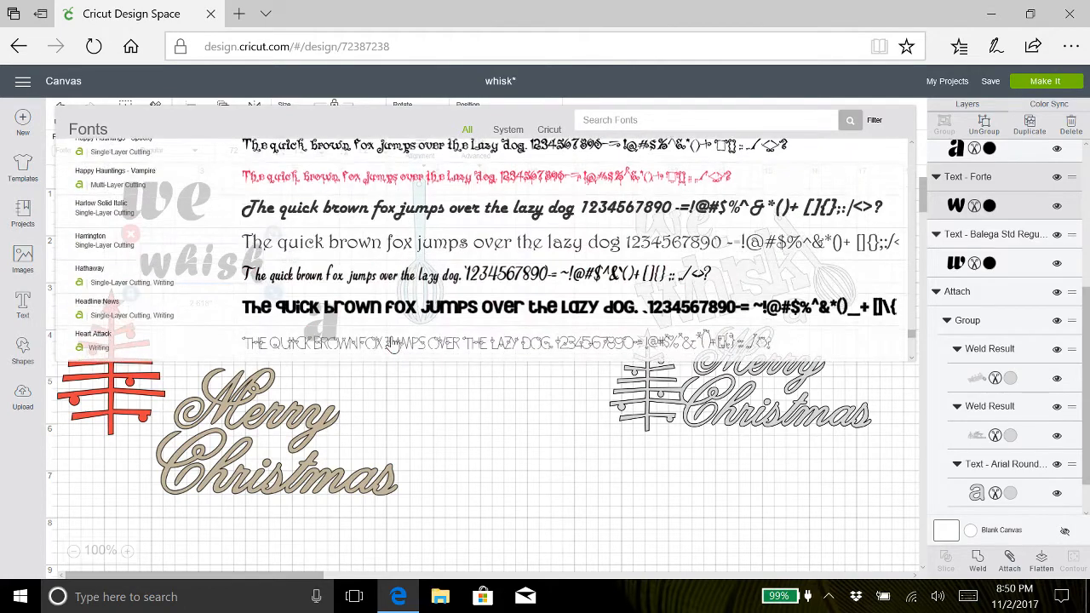
scroll(391, 344, "down", 3)
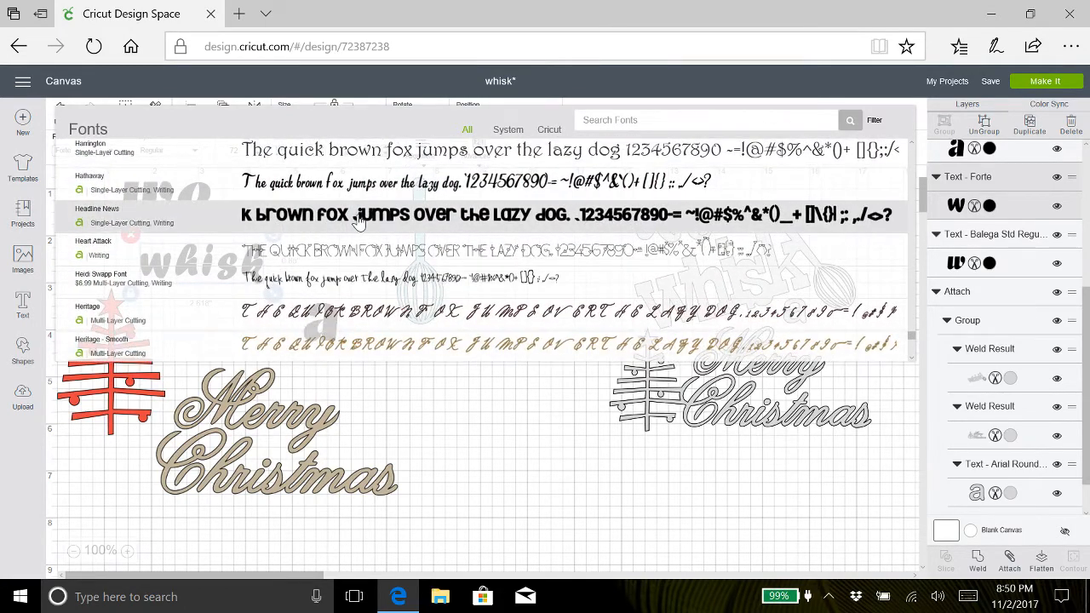
left_click(359, 218)
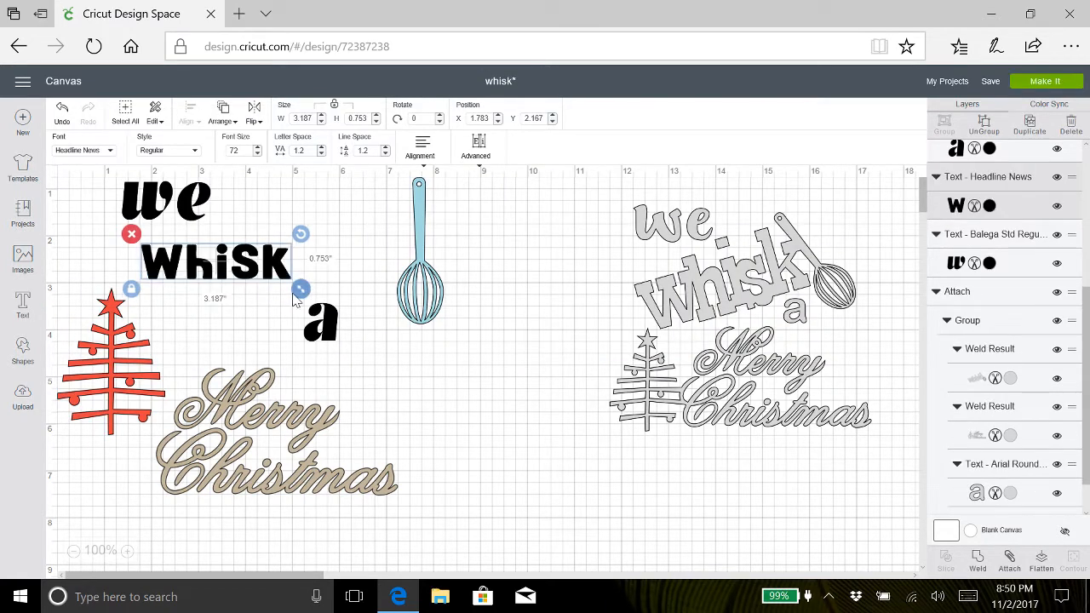
Enlarge the "whisk" text to about 4.27" wide and shrink the Christmas tree to about 1.76" wide.
left_click_drag(301, 290, 359, 318)
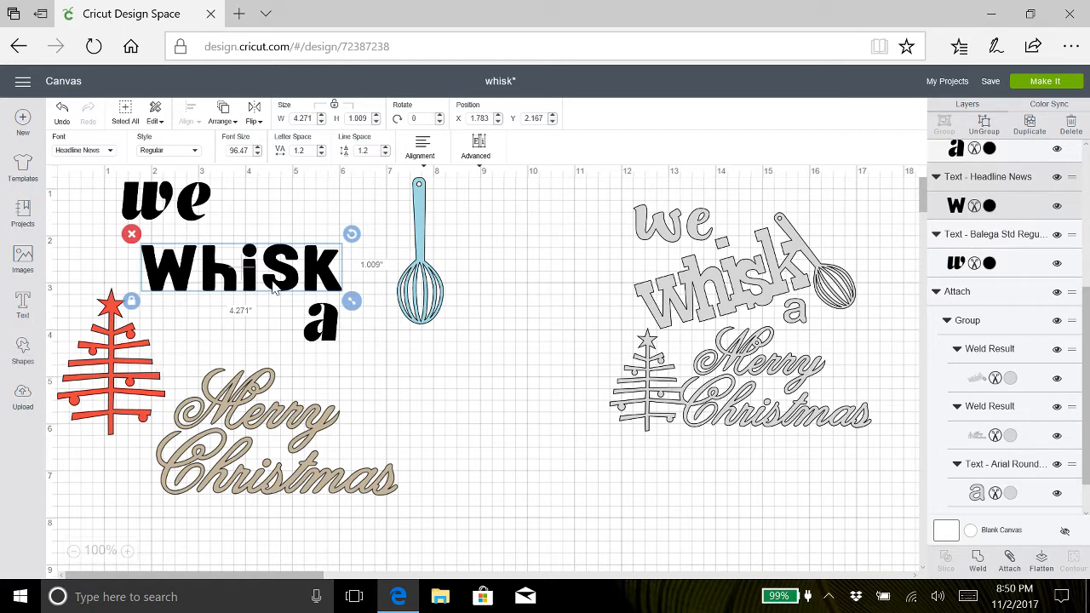
left_click(116, 397)
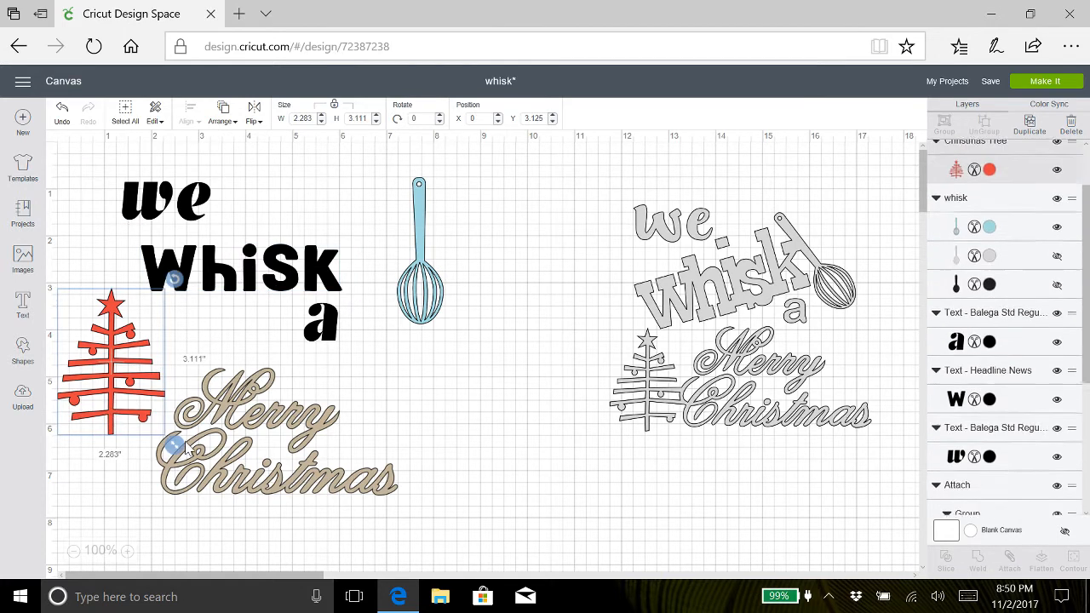
left_click_drag(174, 447, 136, 415)
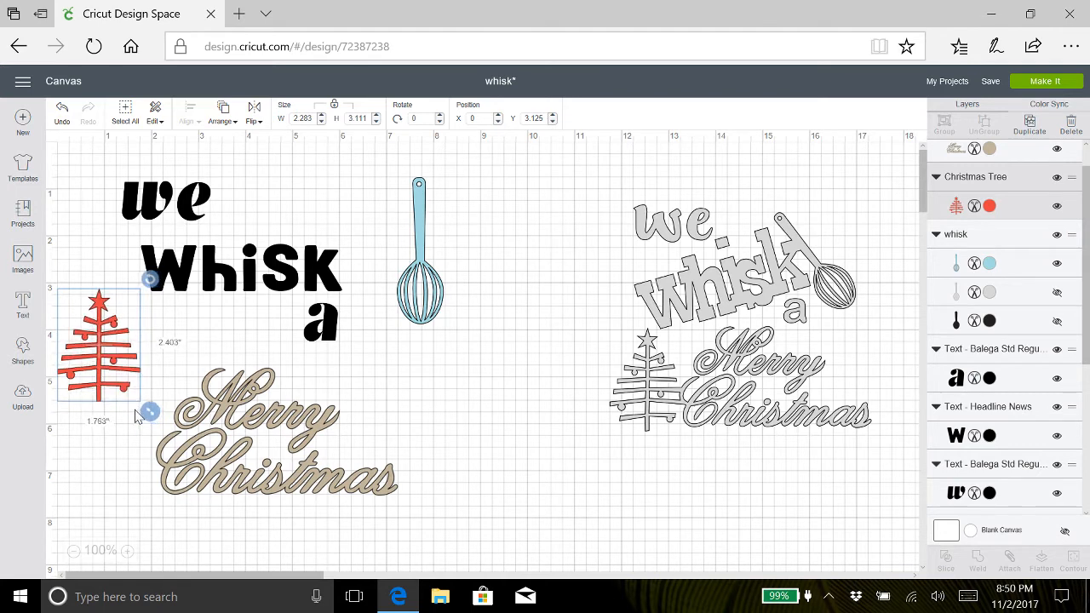
Enlarge the "whisk" text to about 4.91" wide, tilted upward at about 337.5°, and place it close beneath "we".
left_click(245, 279)
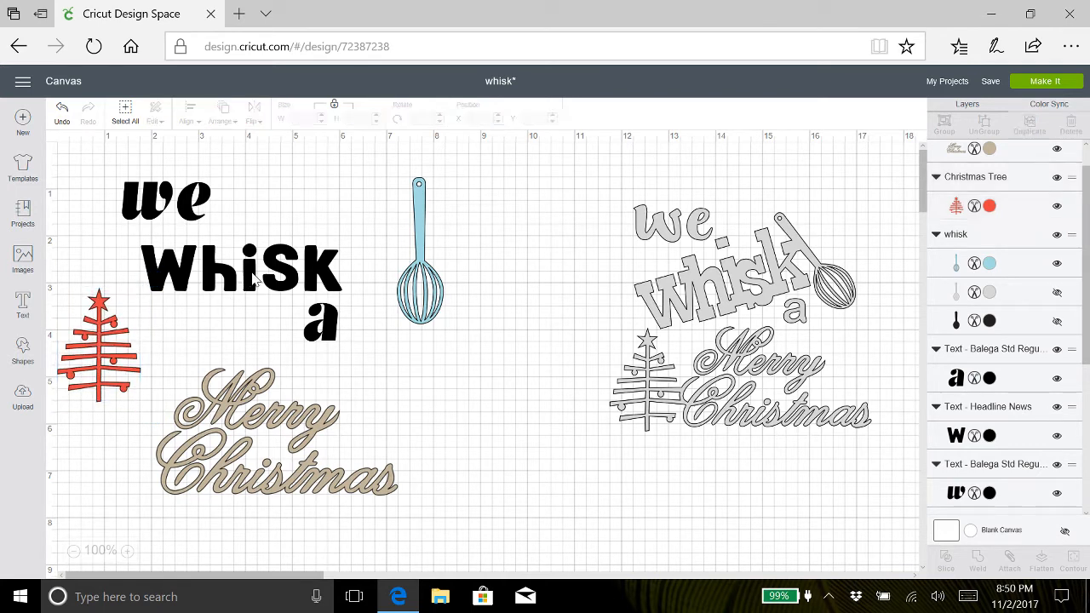
left_click(254, 279)
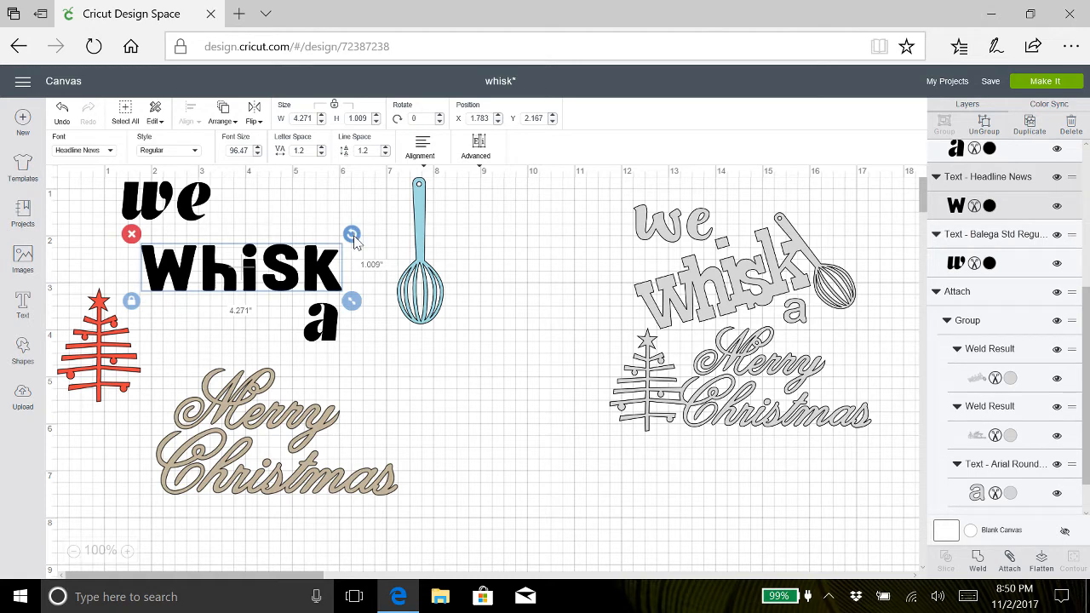
left_click_drag(352, 300, 383, 343)
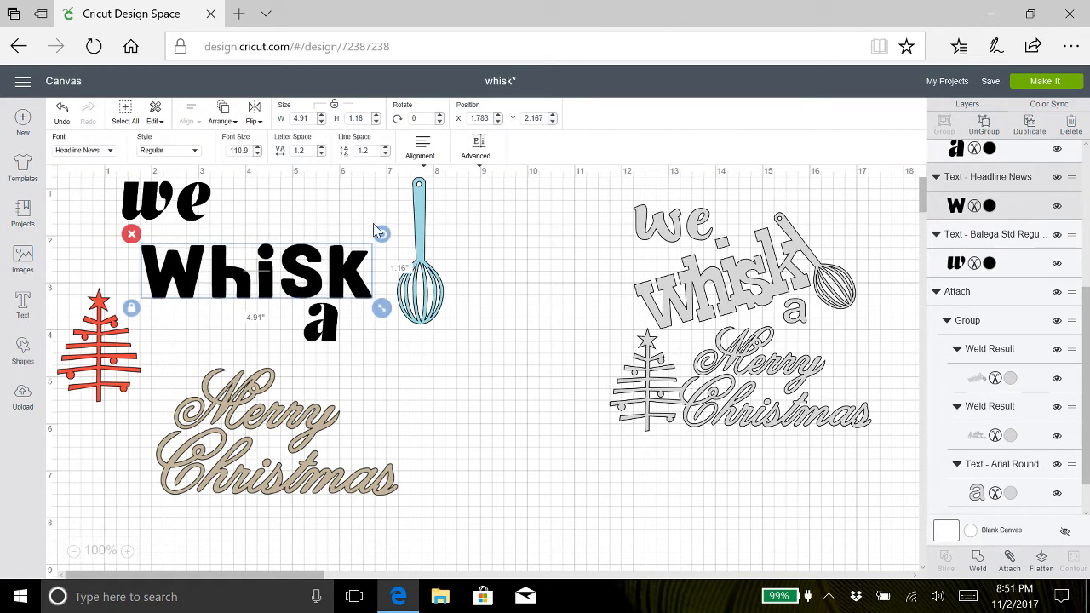
left_click_drag(379, 240, 339, 208)
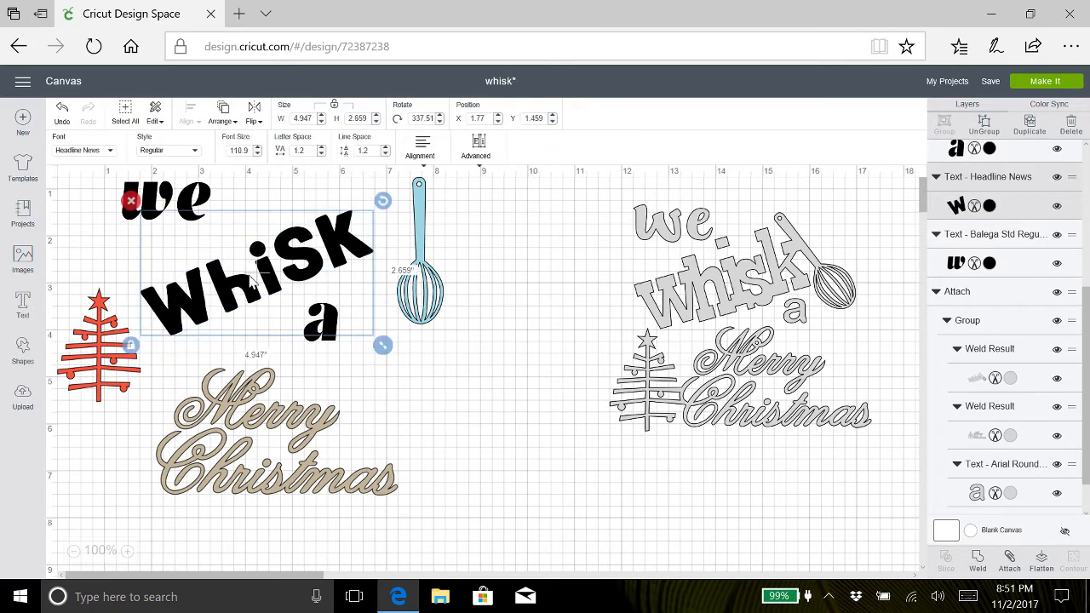
left_click_drag(248, 283, 224, 258)
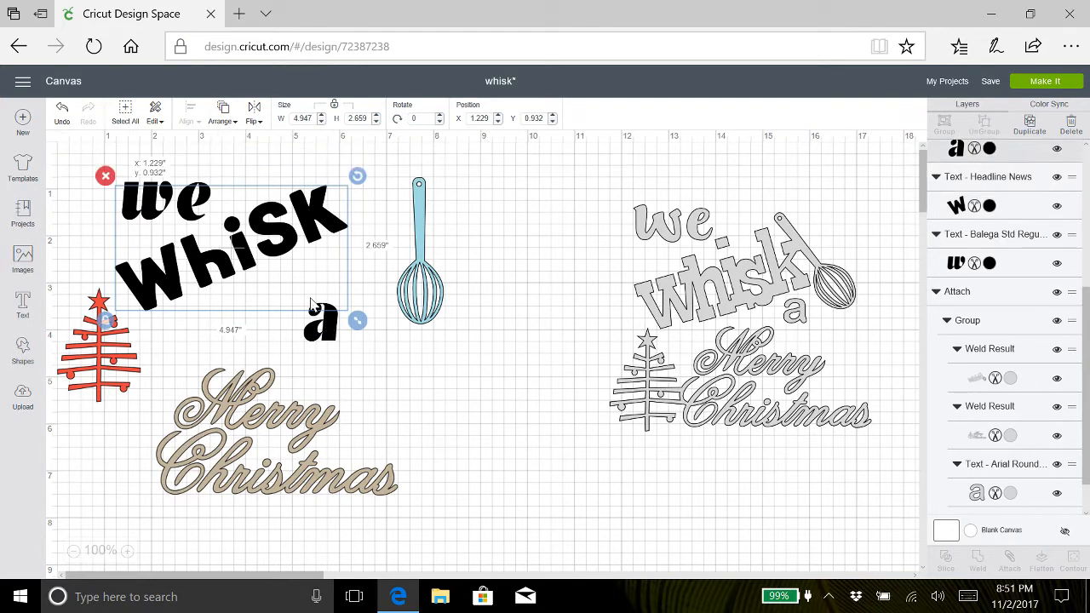
Move the letter "a" below the end of "whisk" and shrink it to about 0.5" wide.
left_click_drag(332, 327, 299, 297)
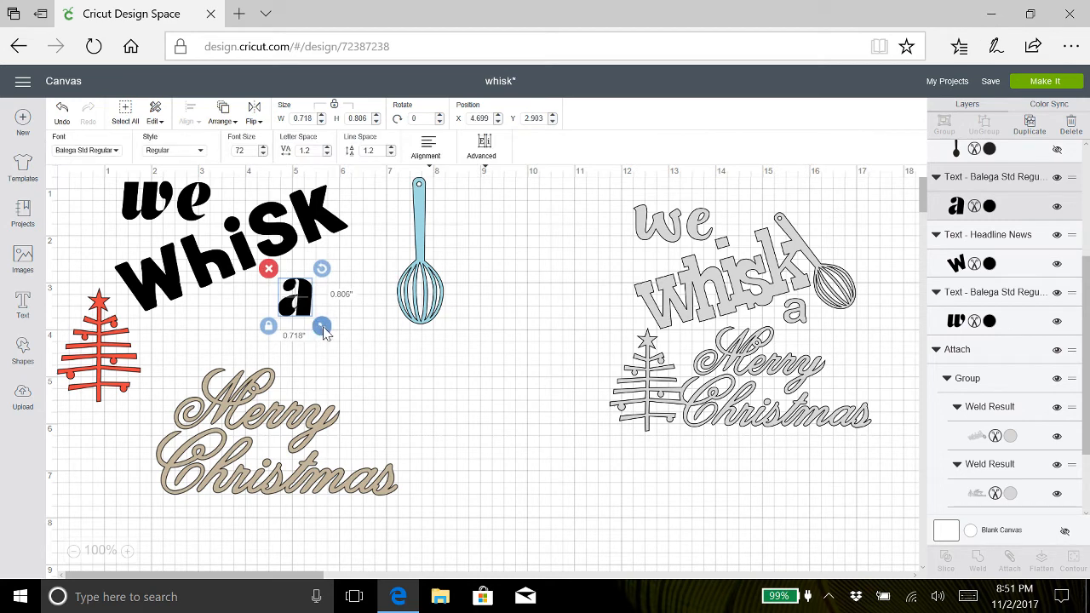
left_click_drag(322, 327, 314, 316)
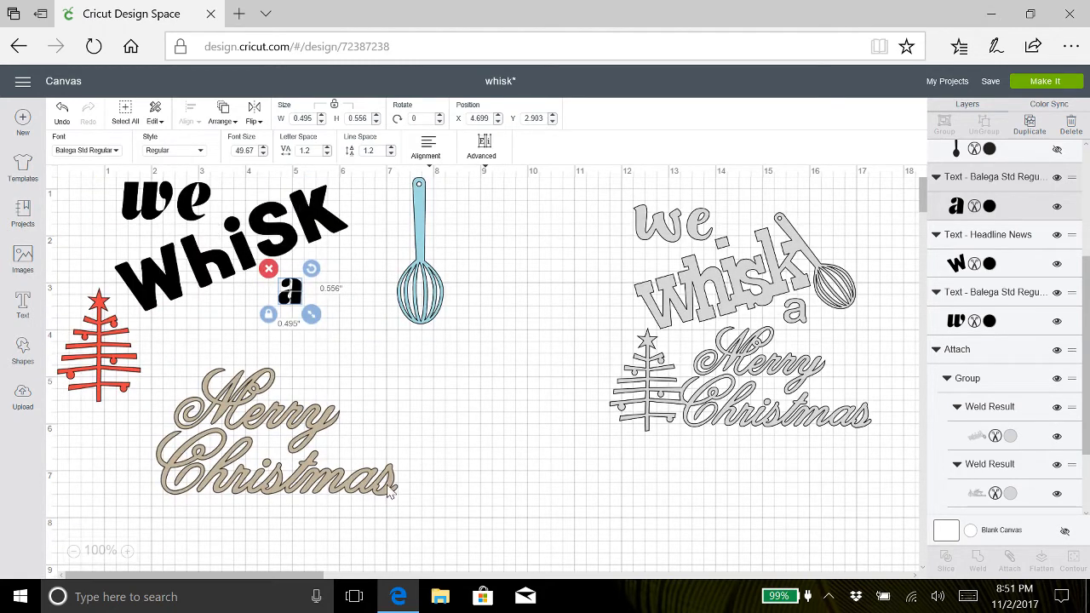
left_click_drag(457, 525, 522, 233)
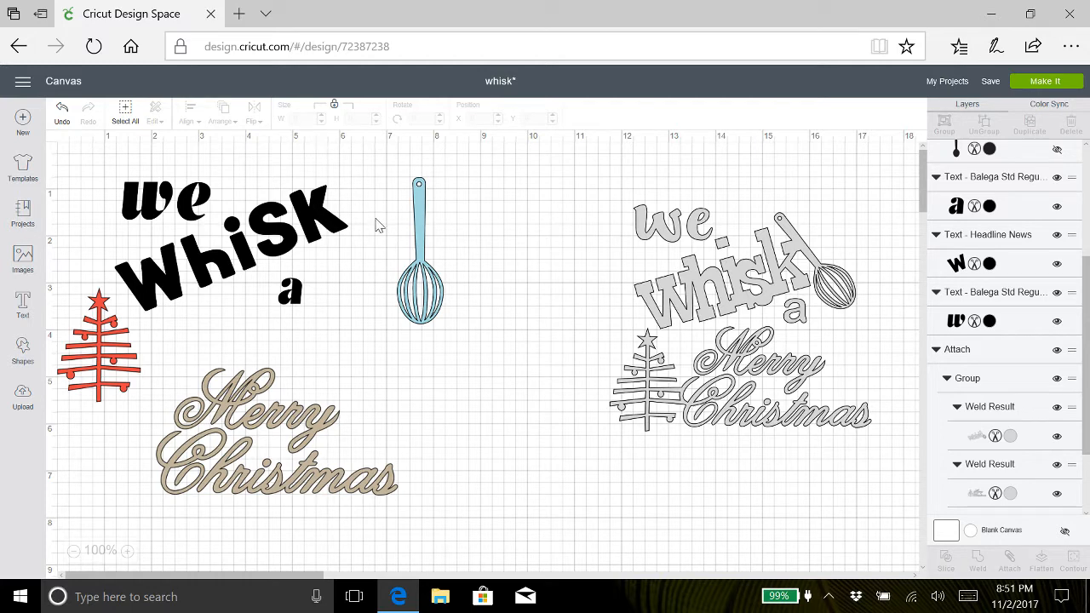
Shrink the whisk image, rotate it to about 317°, and lay it against the "k" of the "whisk" text.
left_click(421, 294)
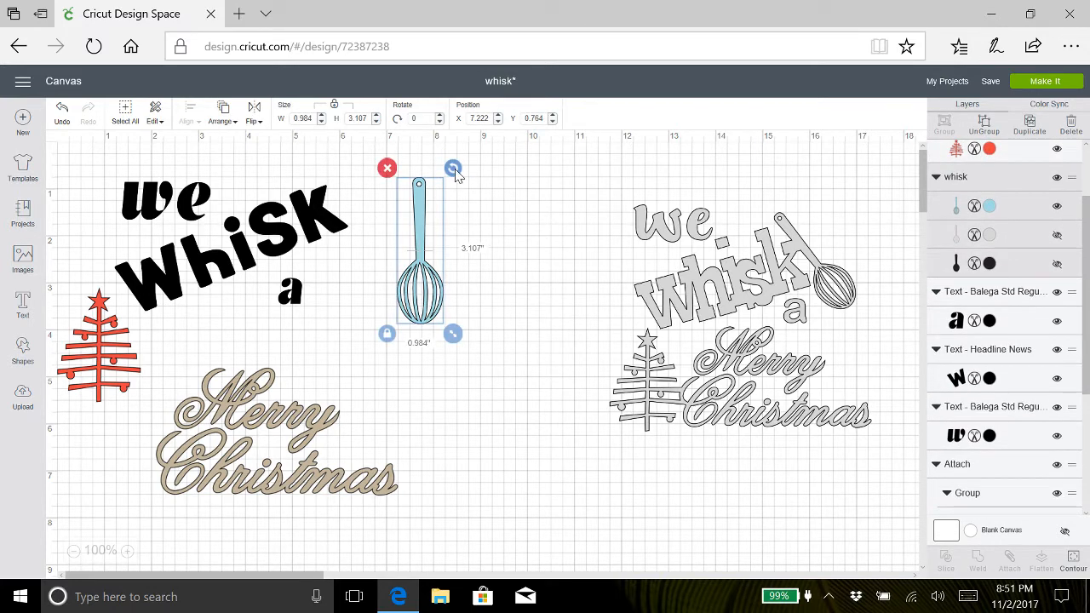
left_click_drag(453, 168, 409, 166)
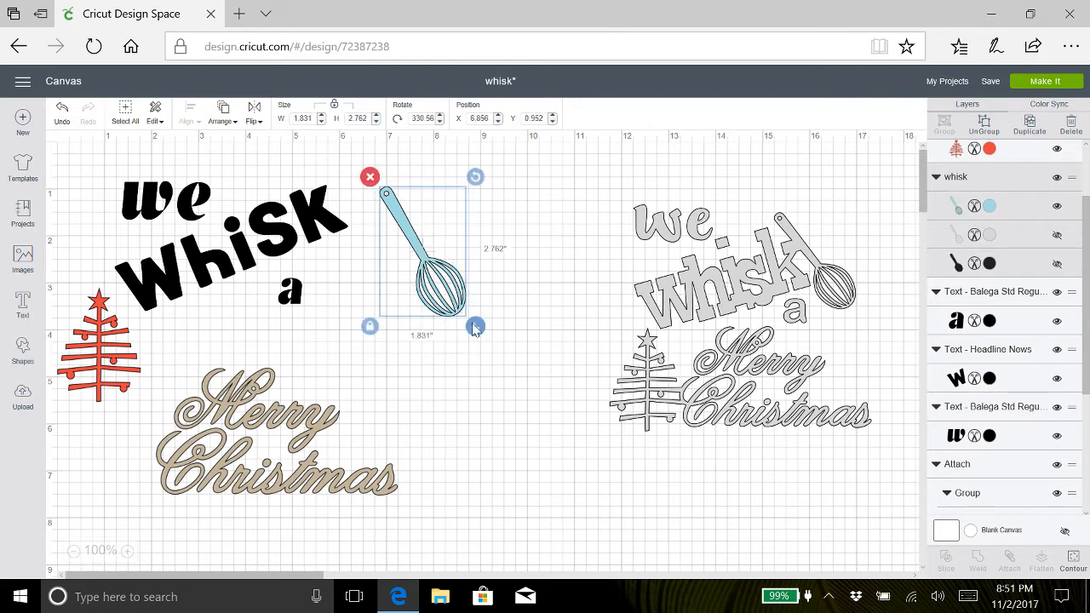
left_click_drag(475, 328, 366, 244)
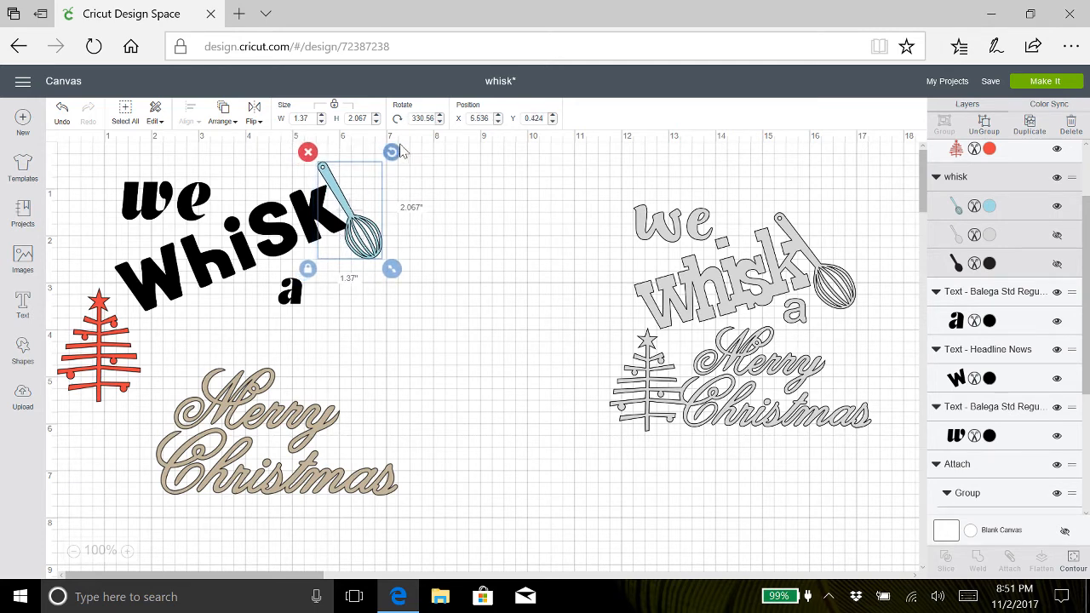
mouse_move(394, 156)
left_mouse_down()
mouse_move(379, 98)
mouse_move(397, 156)
left_mouse_up()
left_click_drag(368, 239, 368, 235)
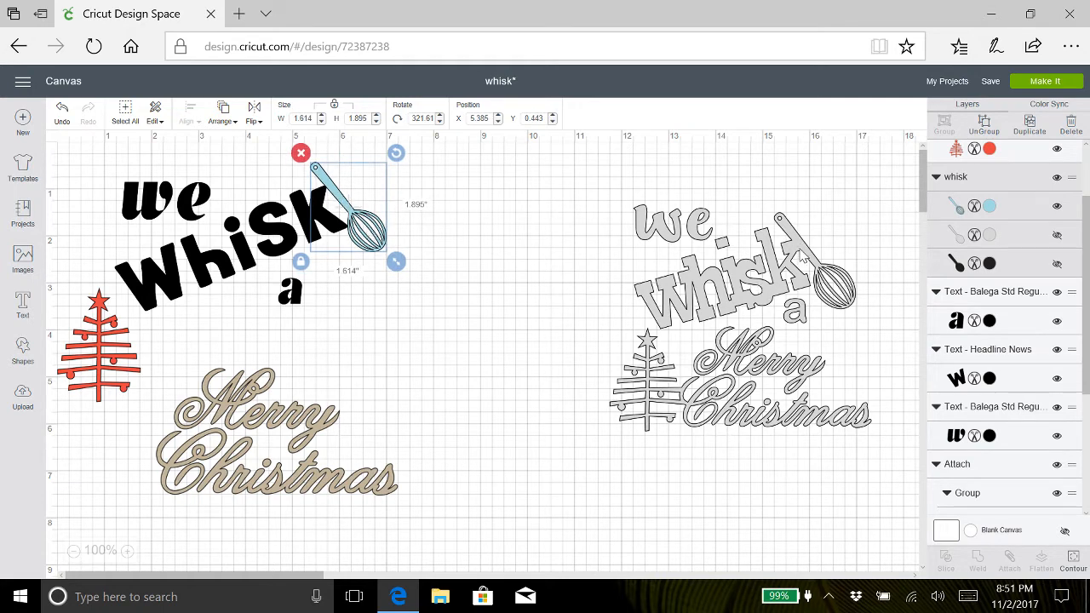
left_click_drag(398, 159, 390, 156)
left_click(479, 323)
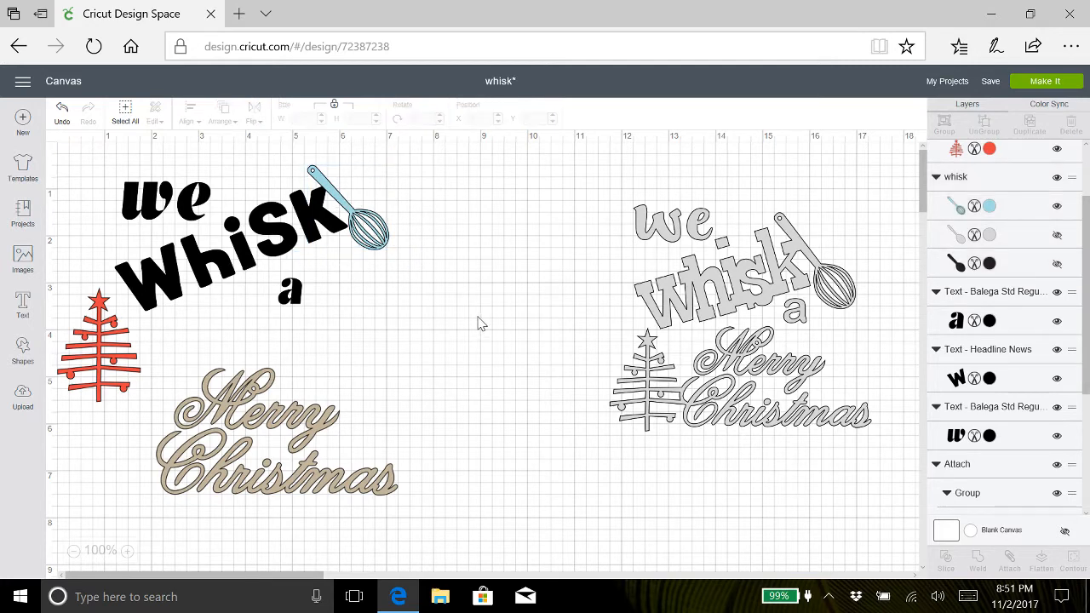
Move the letter "a" up beneath the "k" and shift the "we" and "whisk" texts to the left.
left_click_drag(299, 294, 315, 275)
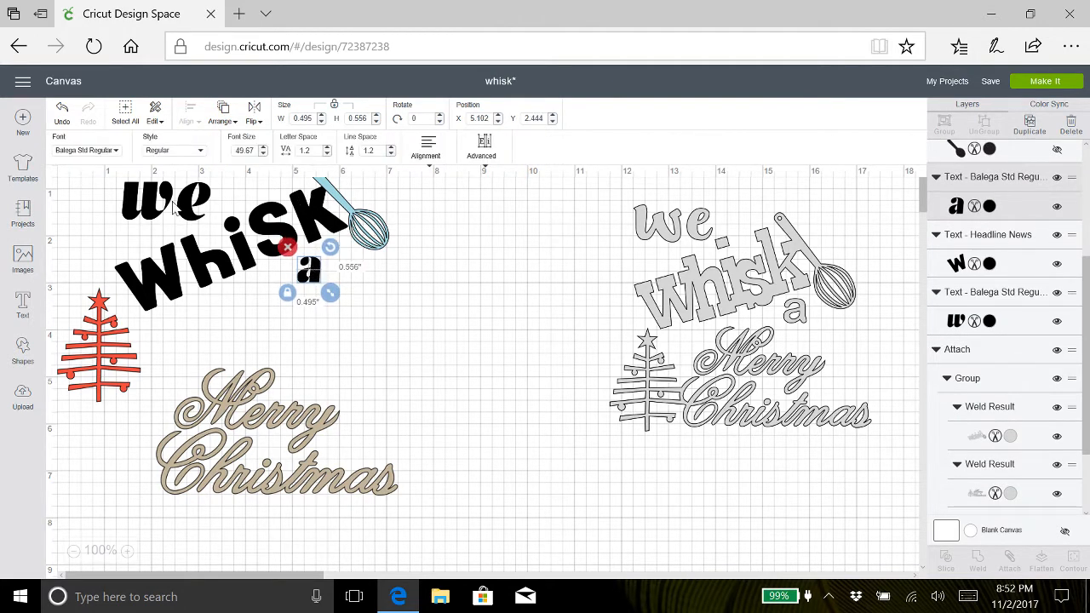
left_click_drag(175, 209, 142, 214)
left_click_drag(230, 251, 203, 244)
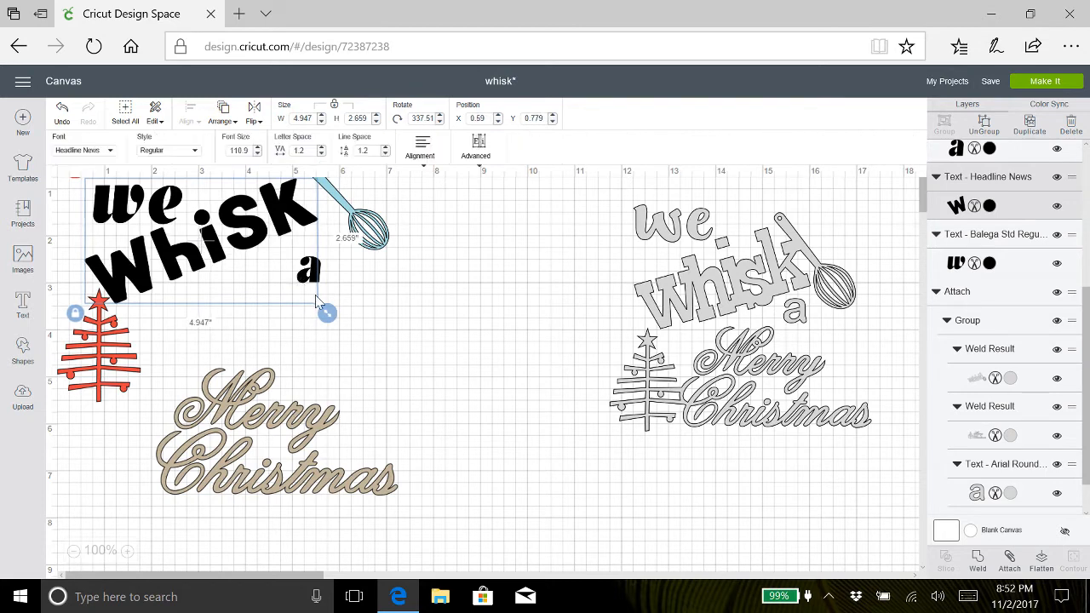
Shrink the "whisk" text to about 4.46" wide and move the whisk image back against its "k".
left_click_drag(326, 312, 303, 302)
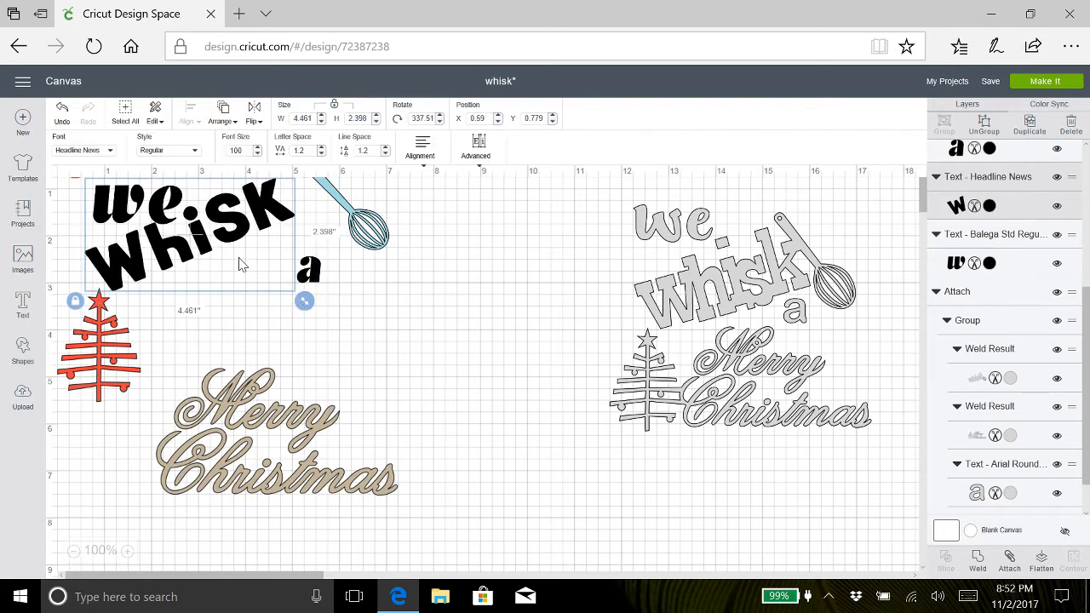
left_click_drag(207, 247, 210, 252)
left_click_drag(371, 238, 312, 231)
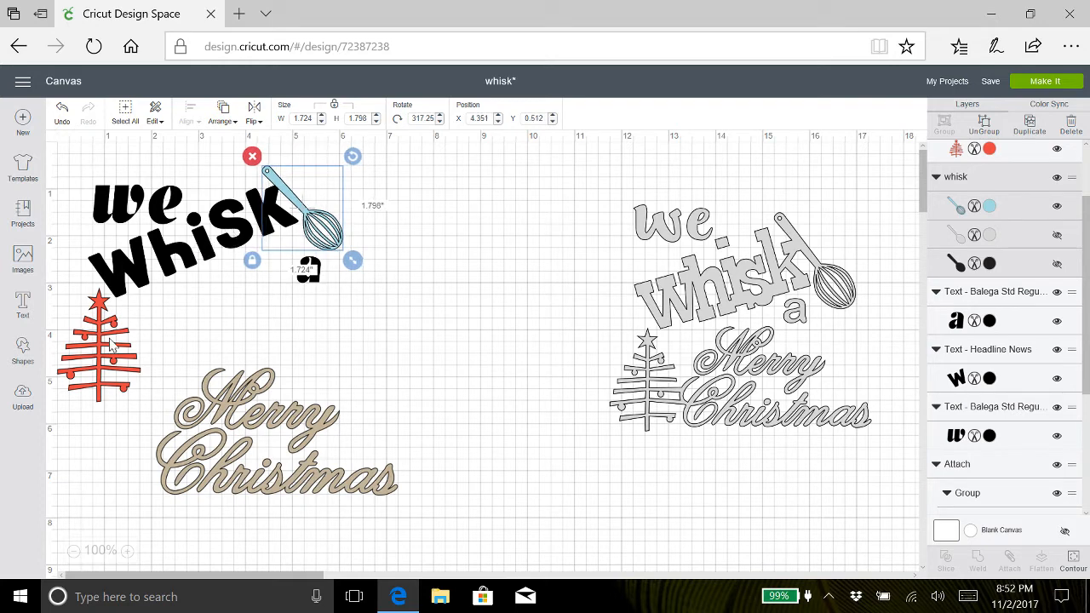
Lower the Christmas tree slightly and pull the "whisk" text, whisk image and letter "a" closer together above it.
left_click_drag(113, 345, 110, 366)
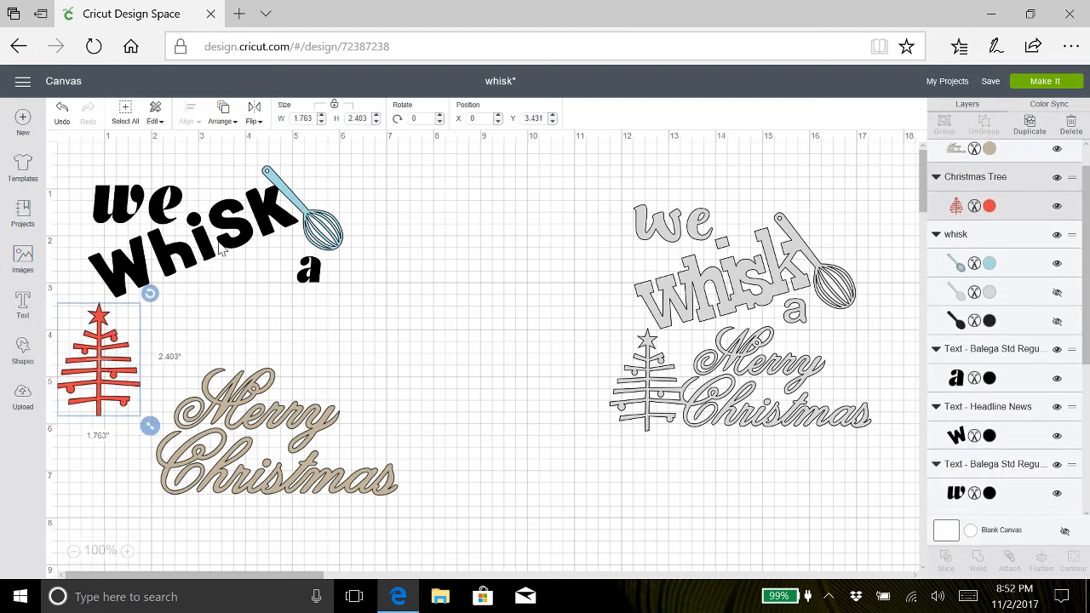
left_click(195, 260)
left_click_drag(195, 261, 197, 265)
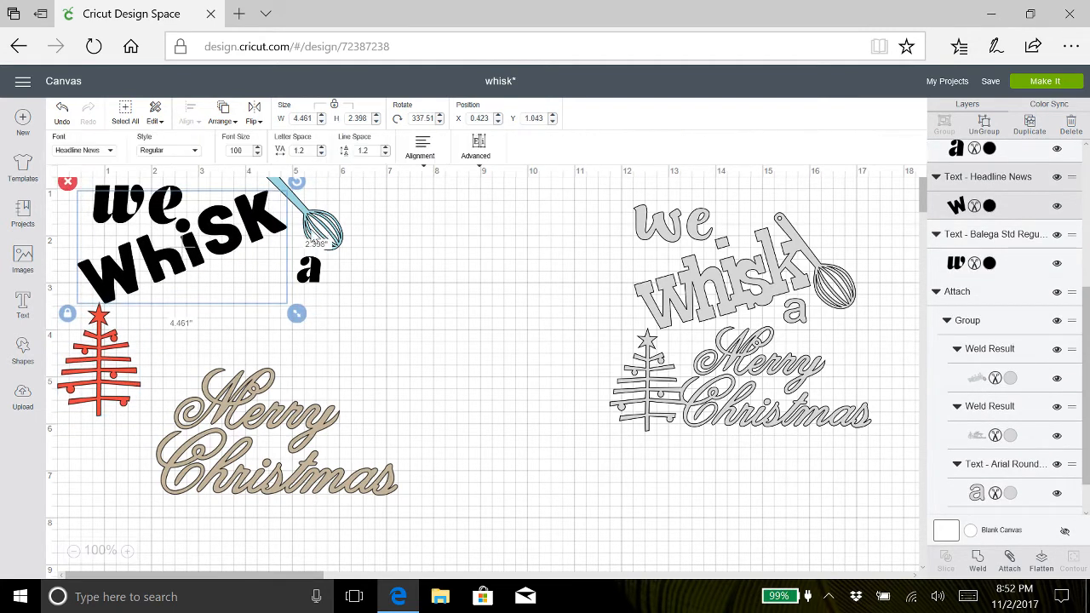
left_click_drag(319, 225, 304, 226)
left_click_drag(305, 270, 230, 275)
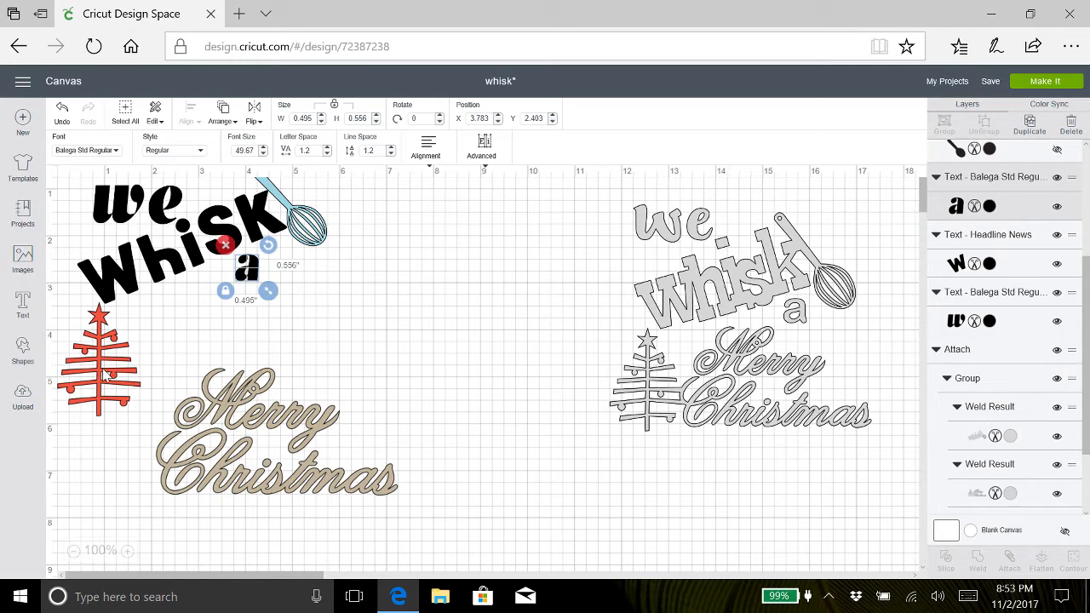
Shrink the "Merry Christmas" image to about 3.89" wide and place it beside the tree, beneath the letter "a".
left_click(270, 423)
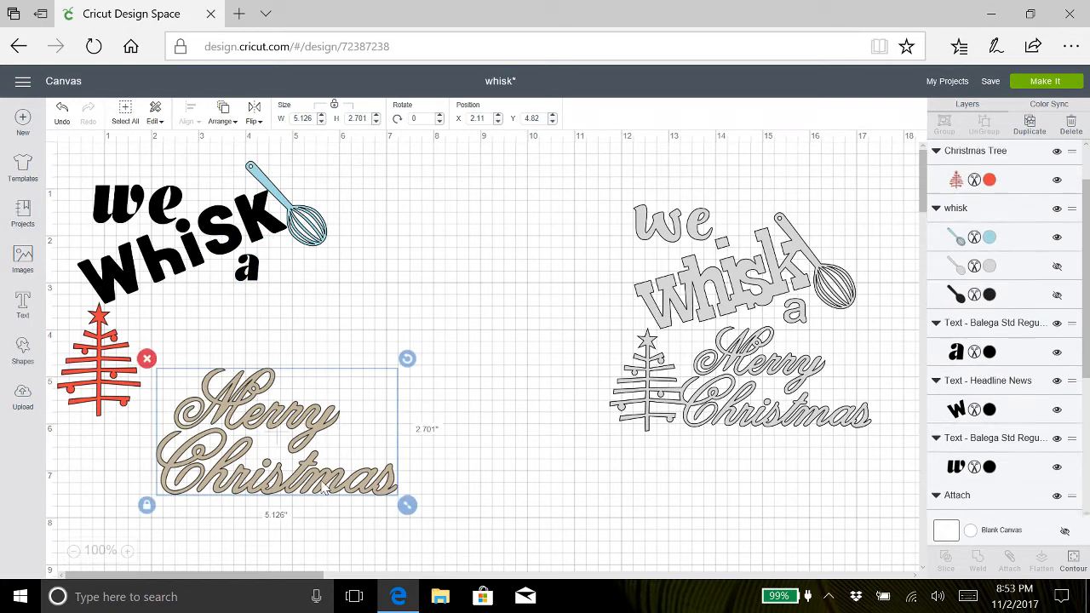
left_click_drag(396, 498, 373, 483)
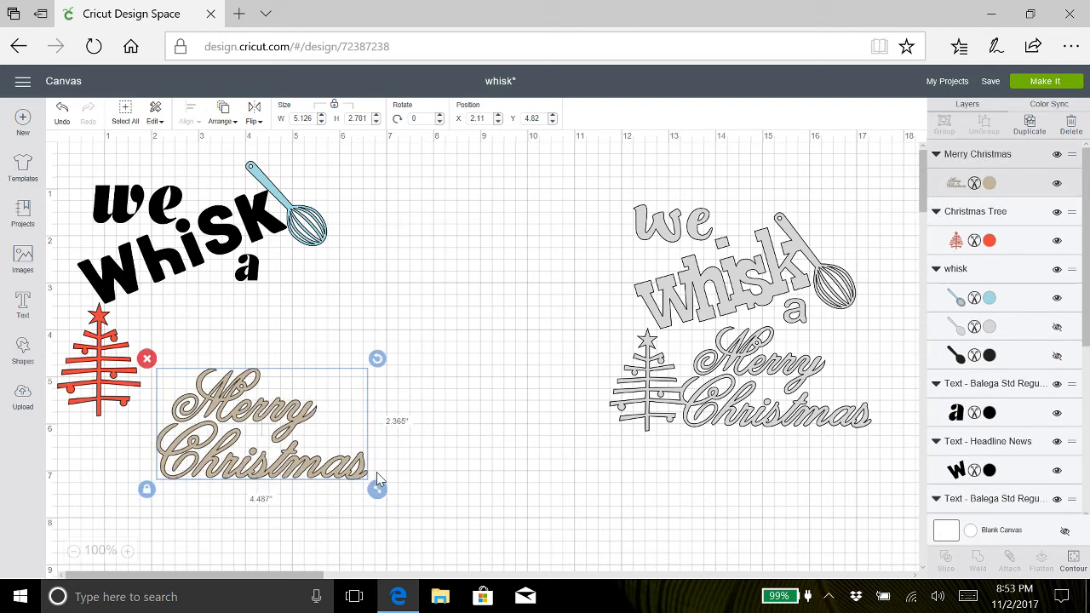
left_click_drag(257, 418, 237, 352)
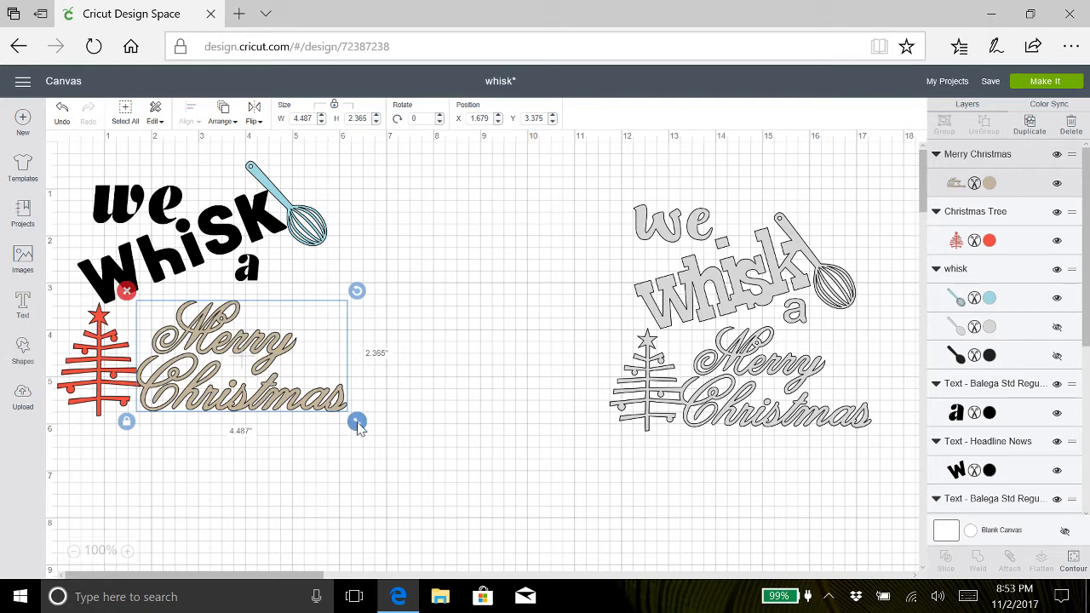
left_click_drag(358, 427, 329, 407)
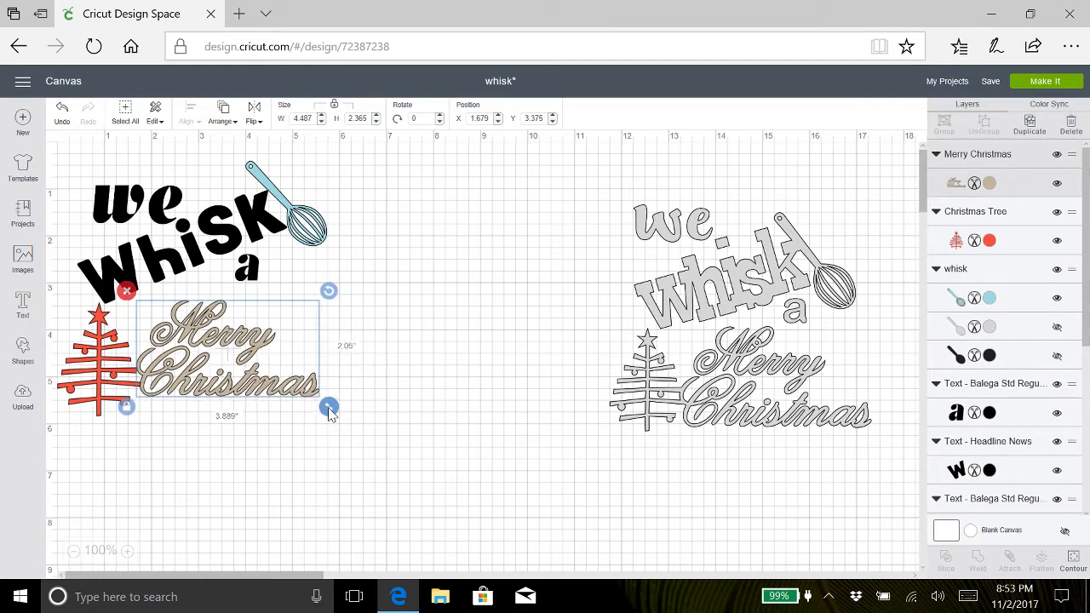
Shrink the Christmas tree to about 1.52" wide and move "Merry Christmas" against its branches.
left_click(116, 380)
left_click_drag(150, 417, 140, 412)
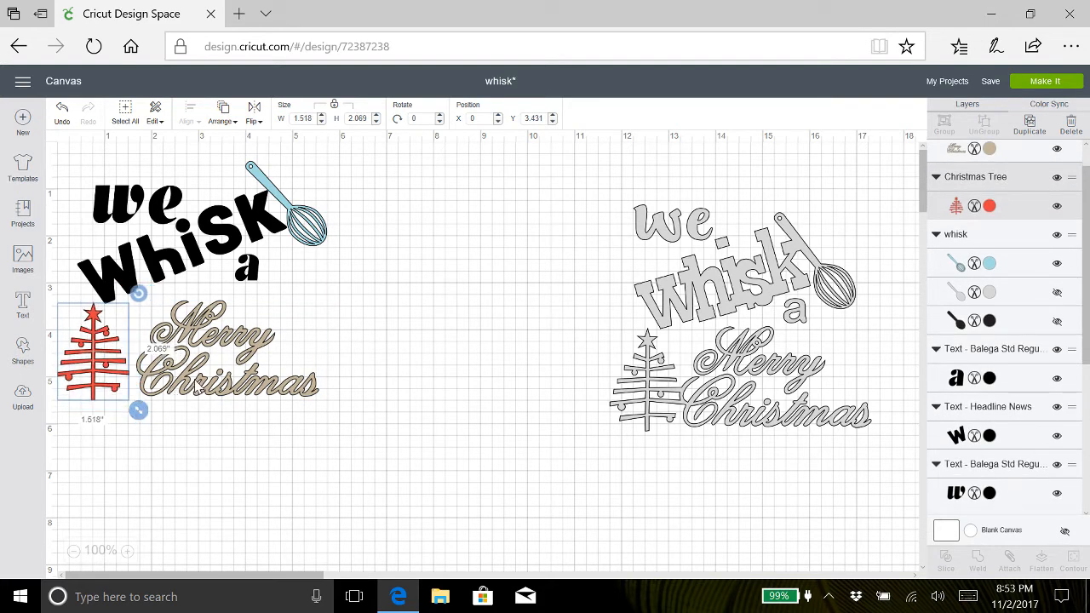
left_click_drag(194, 387, 178, 391)
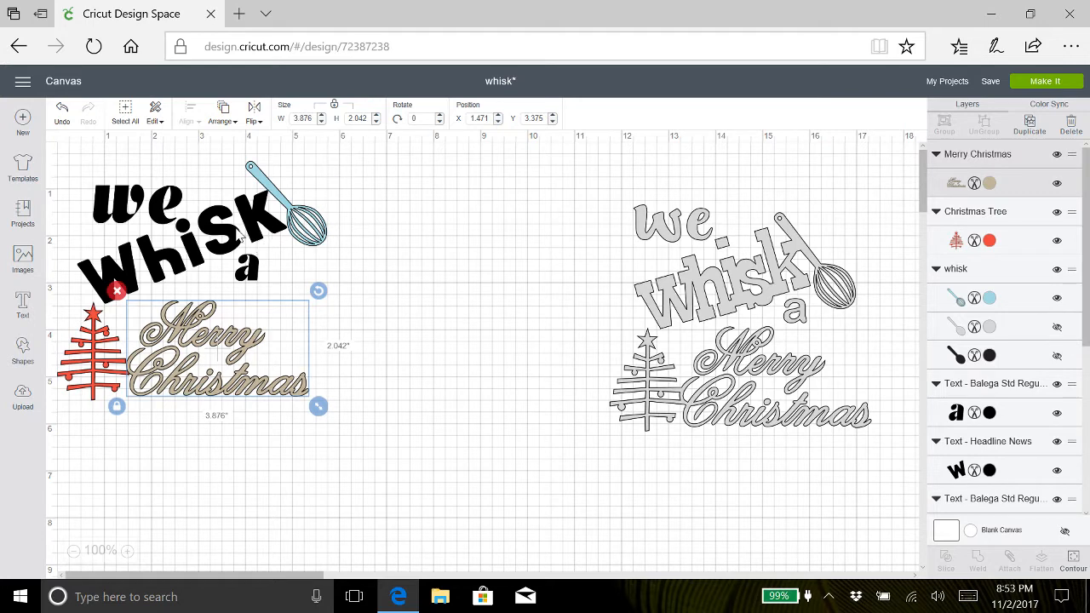
Shift the "whisk" and "we" texts slightly to the left and select all pieces of the new design.
left_click(219, 241)
left_click_drag(215, 234, 217, 235)
left_click_drag(147, 207, 119, 213)
left_click_drag(350, 455, 54, 169)
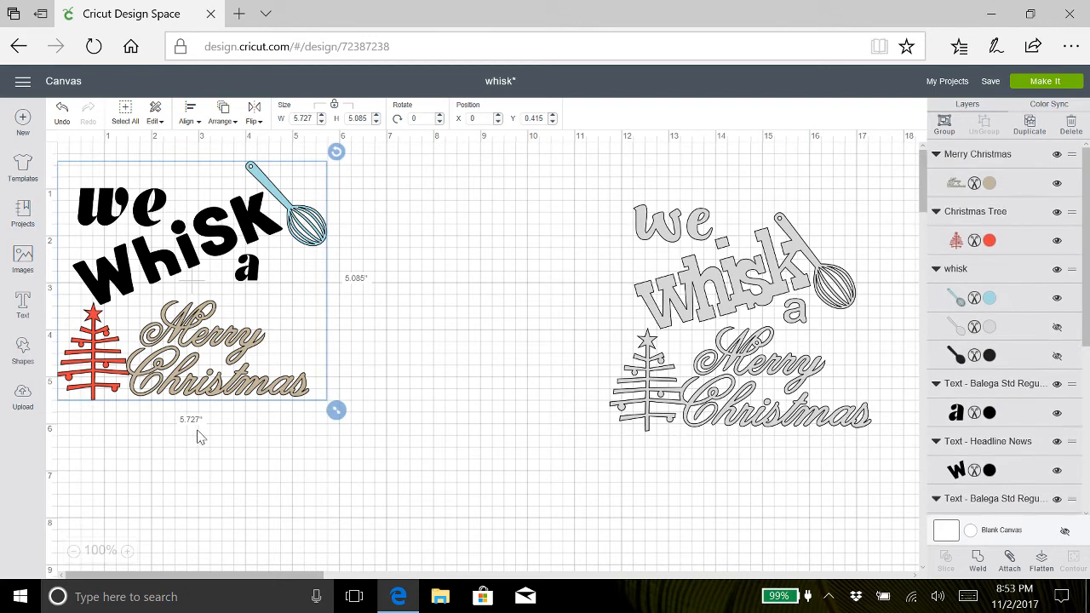
Select only the "Merry Christmas" image and the Christmas tree and attach them to each other.
left_click(429, 438)
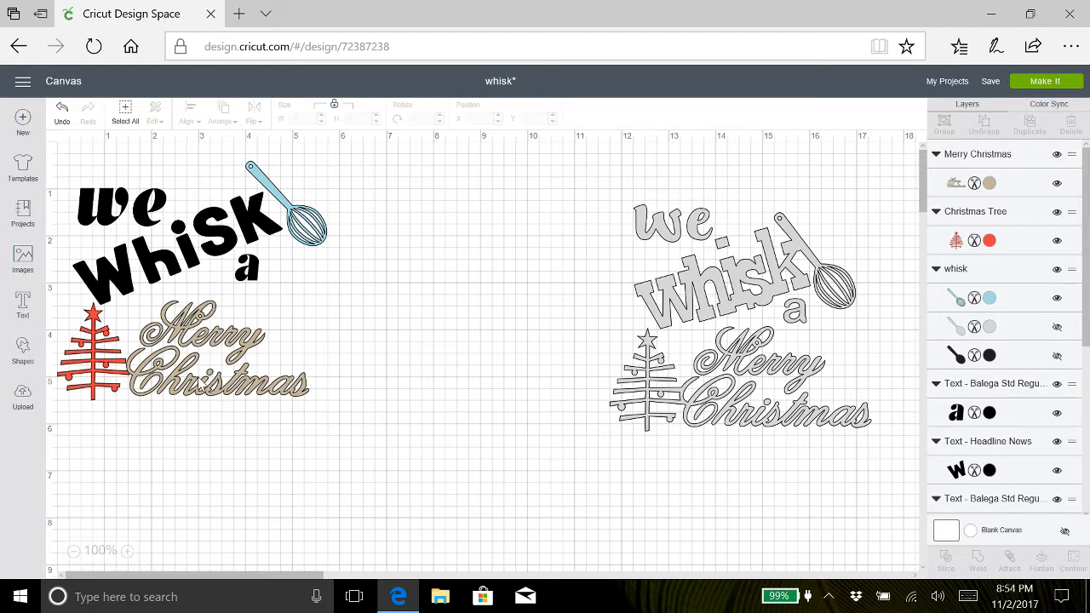
left_click(198, 383)
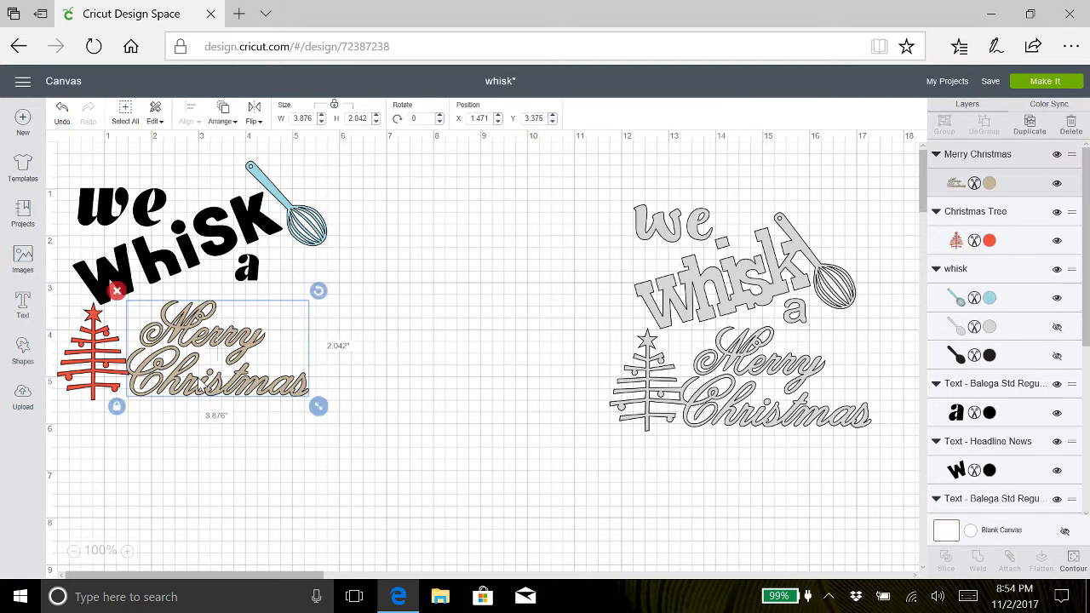
left_click(101, 375, "shift")
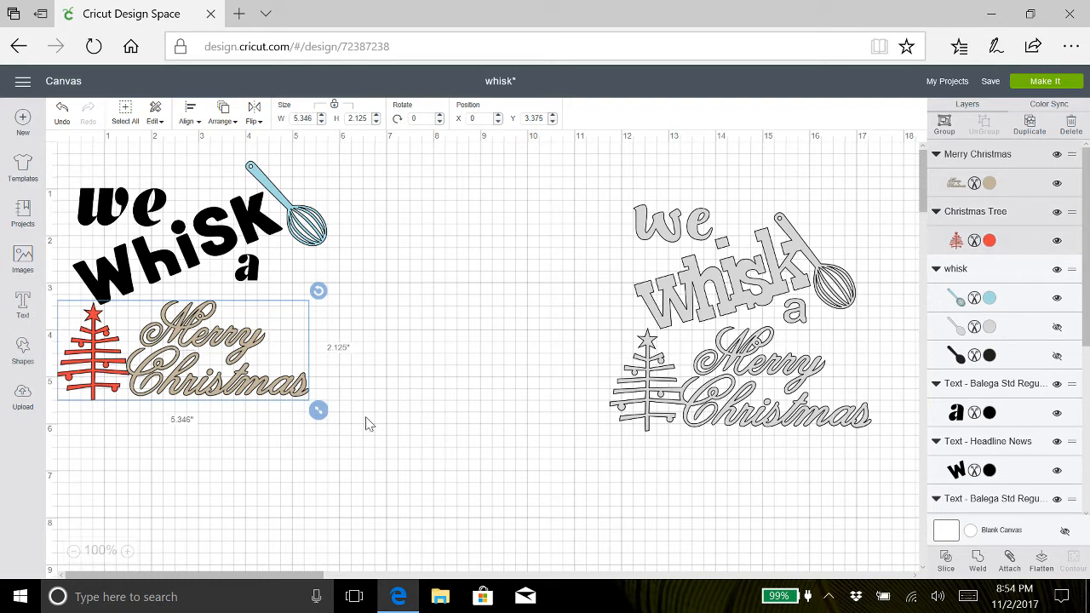
left_click(412, 399)
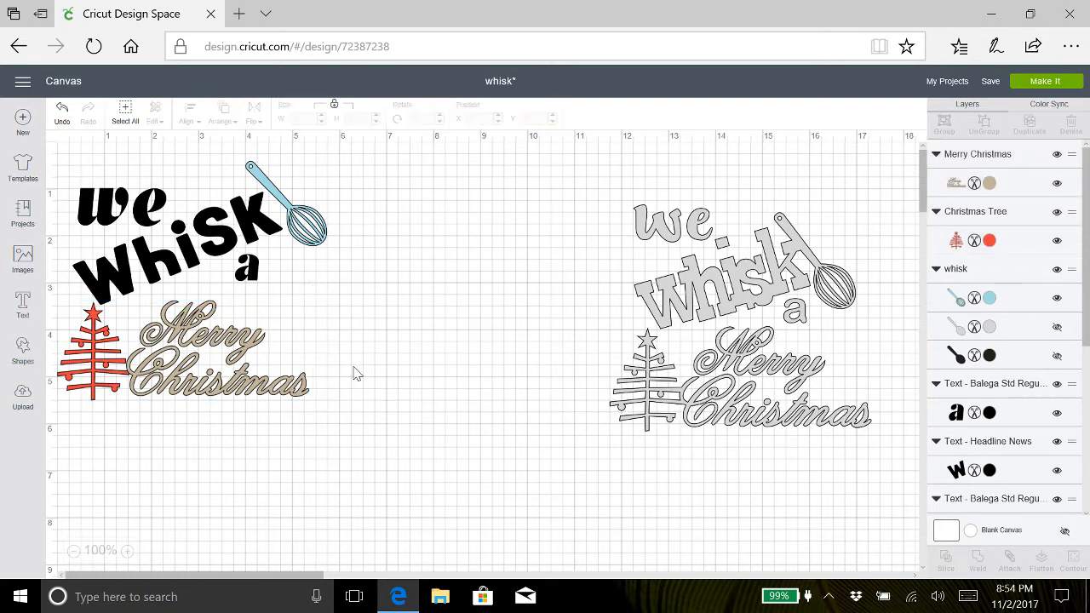
left_click_drag(353, 369, 55, 345)
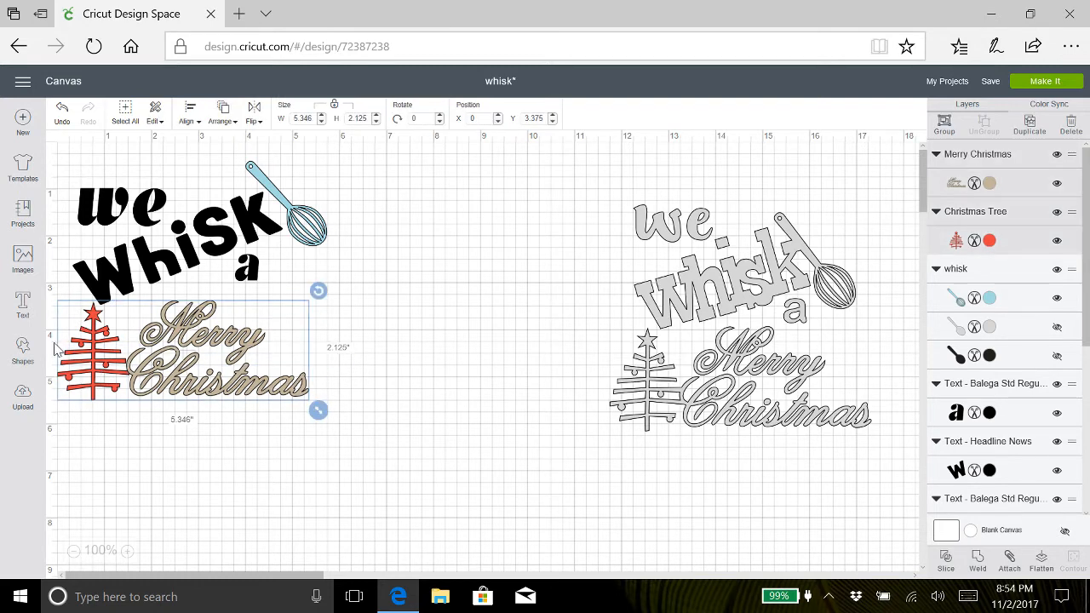
left_click(1010, 562)
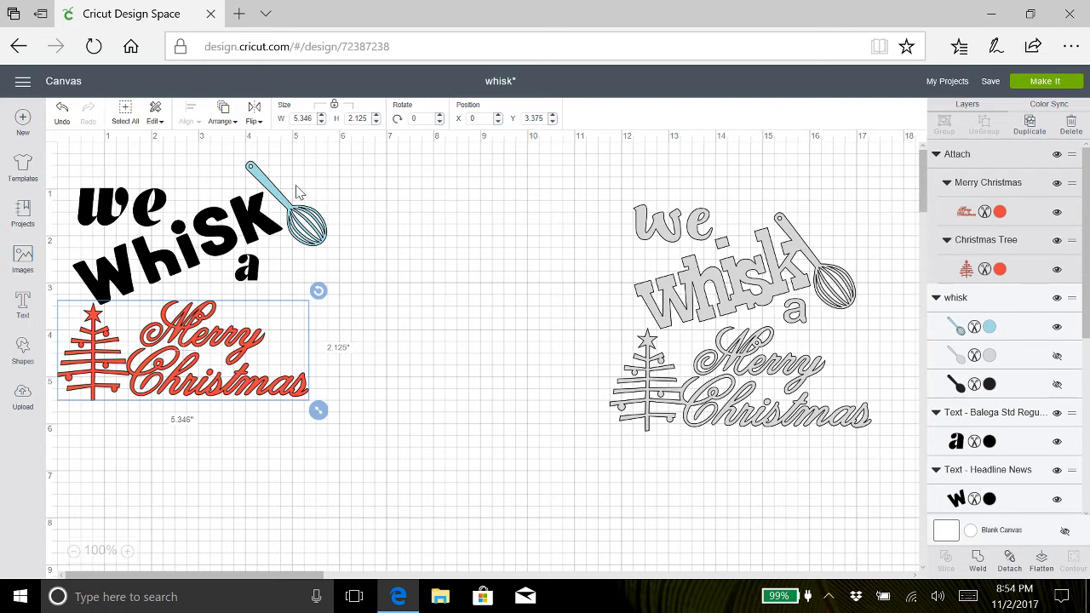
Lower the whisk image slightly so its handle overlaps the "k" of the black "whisk" text.
mouse_move(290, 187)
left_mouse_down()
mouse_move(233, 211)
mouse_move(320, 186)
mouse_move(288, 200)
left_mouse_up()
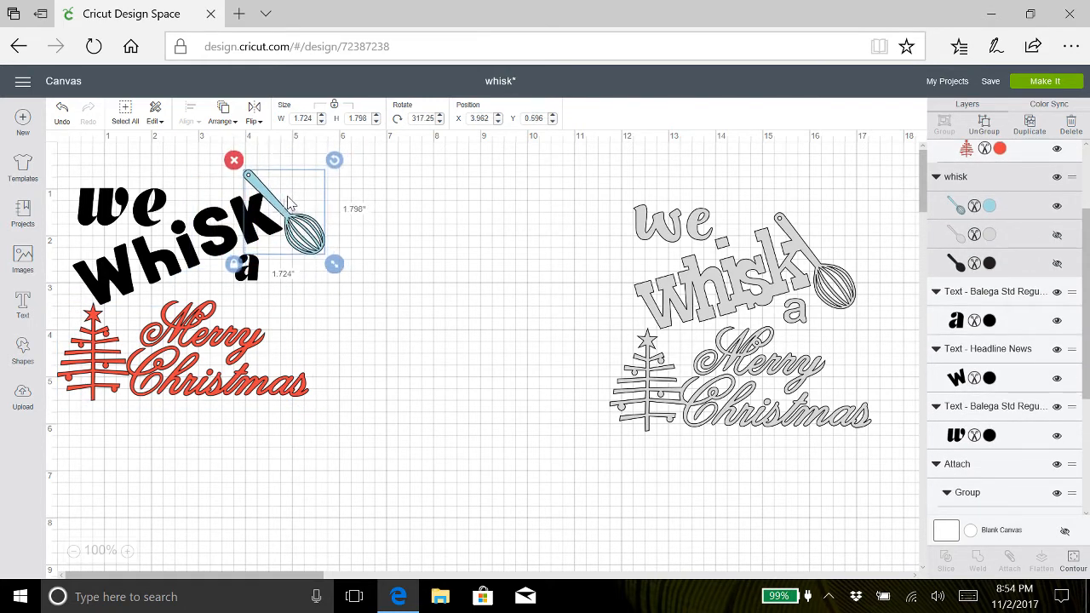
left_click(161, 269, "shift")
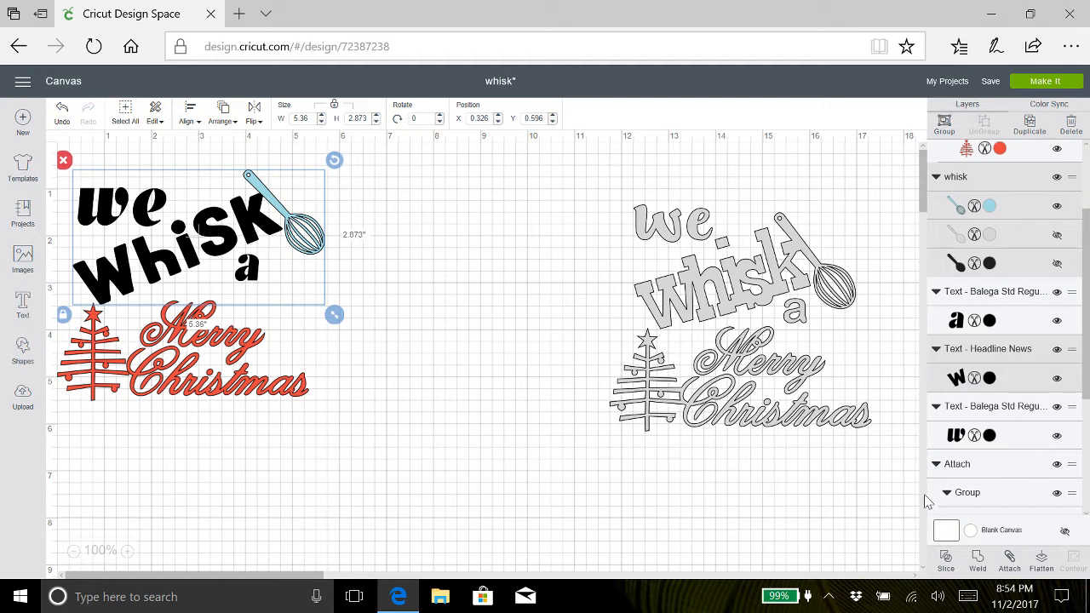
left_click(415, 258)
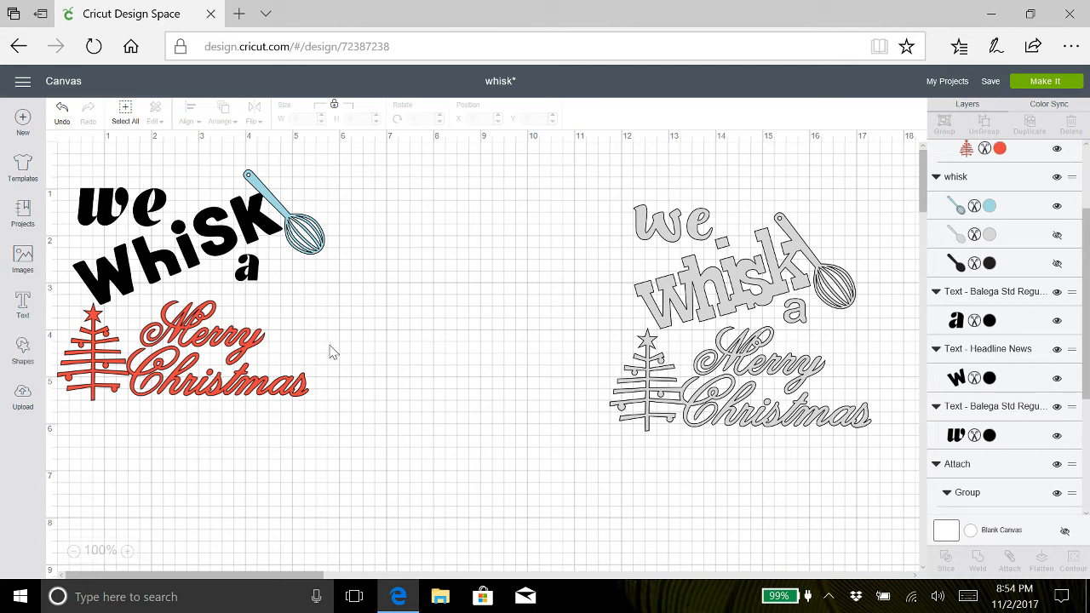
Reduce the letter spacing of the "whisk" text to -0.1 so its letters overlap.
left_click(149, 268)
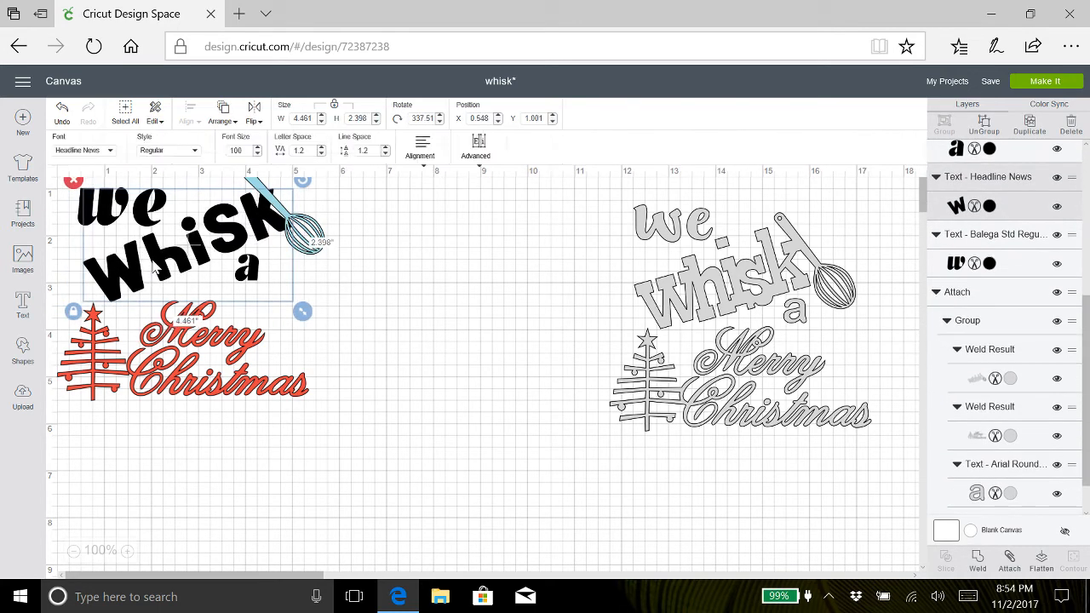
left_click(322, 154)
left_click(322, 155)
left_click(322, 154)
left_click(322, 154)
left_click(322, 154)
left_click(321, 154)
left_click(322, 154)
left_click(322, 154)
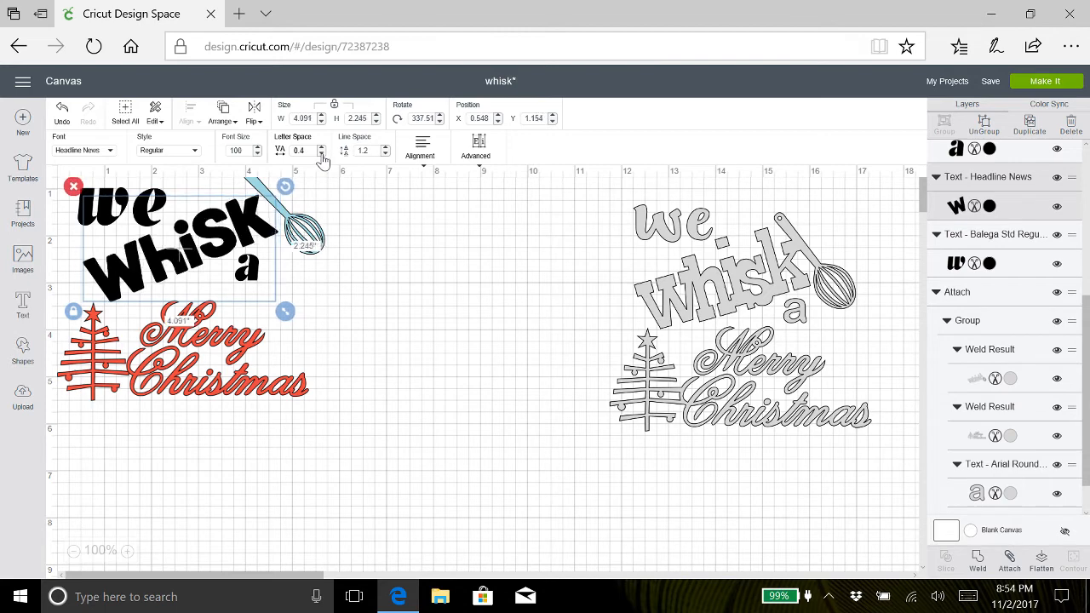
left_click(322, 154)
left_click(322, 154)
left_click(321, 154)
left_click(321, 154)
left_click(321, 154)
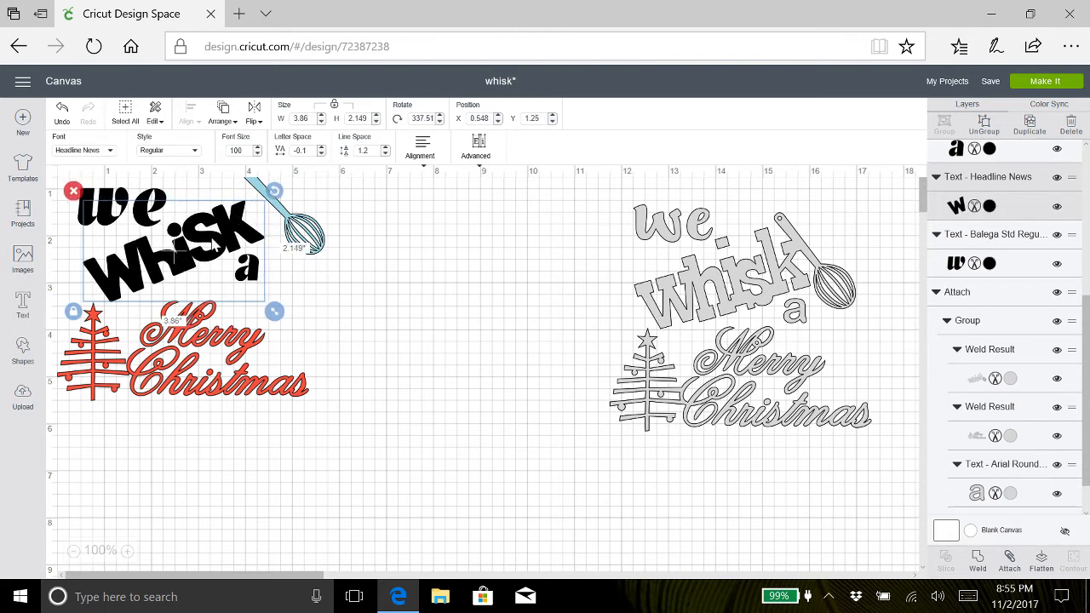
Reposition the "whisk" text beneath "we" and move the whisk image against its "k", at about X 3.448, Y 0.596.
left_click_drag(216, 245, 233, 241)
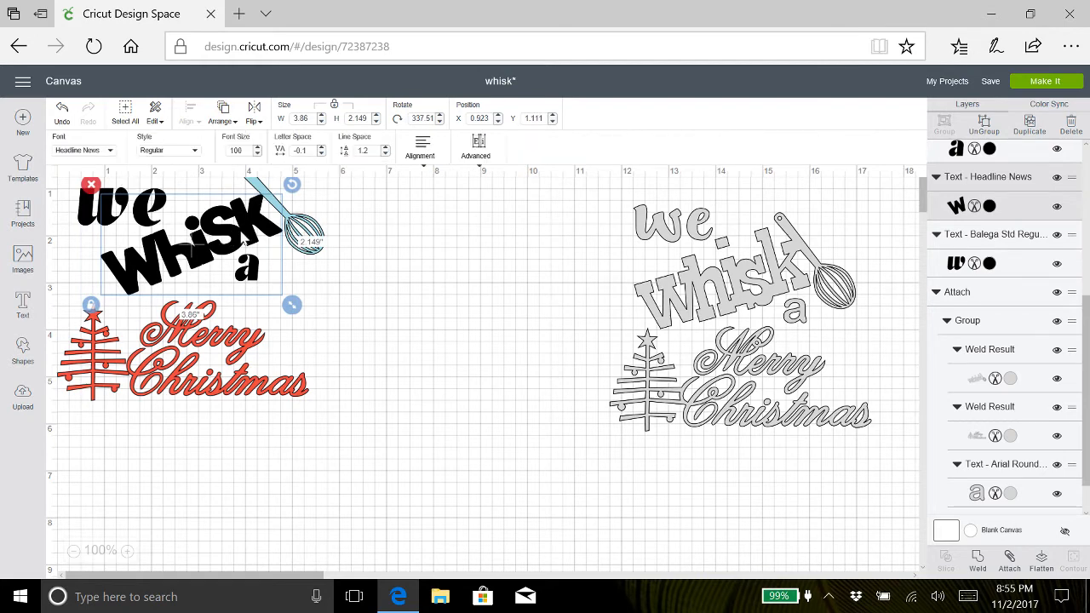
left_click(304, 238)
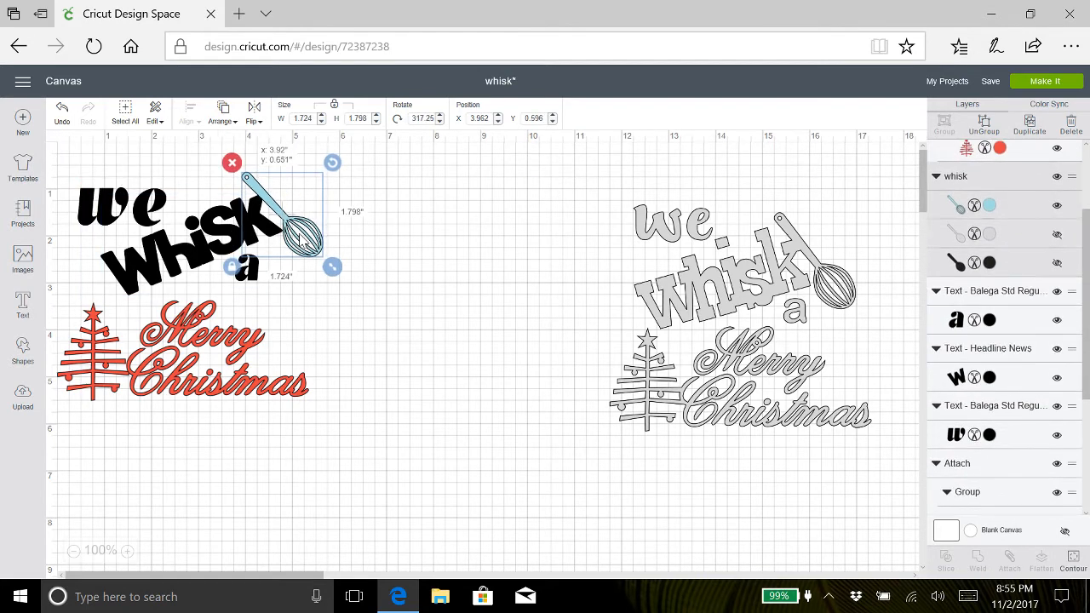
left_click_drag(305, 241, 305, 243)
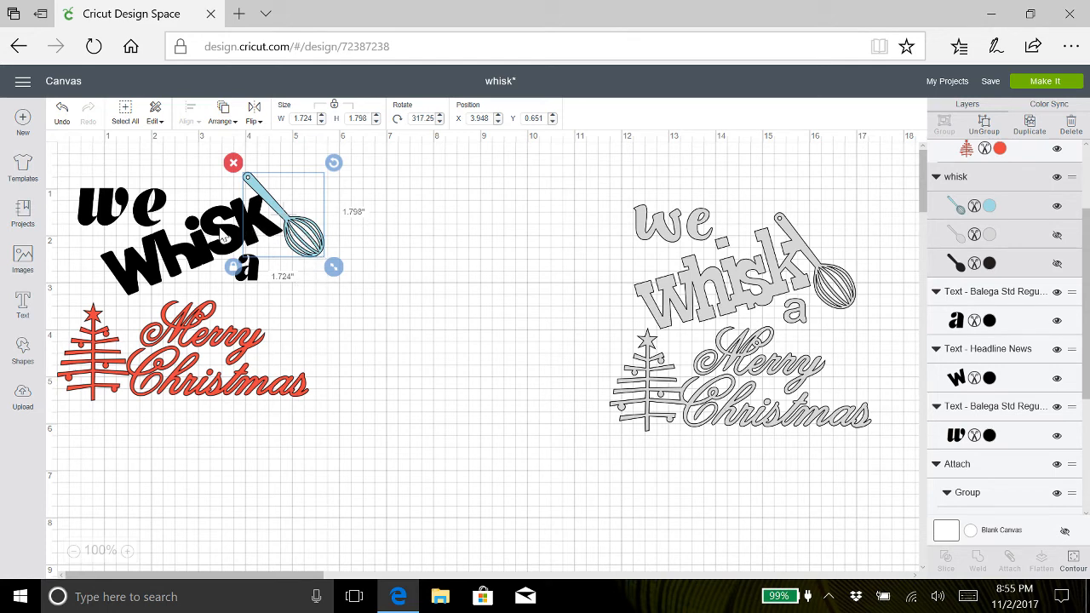
left_click(218, 239)
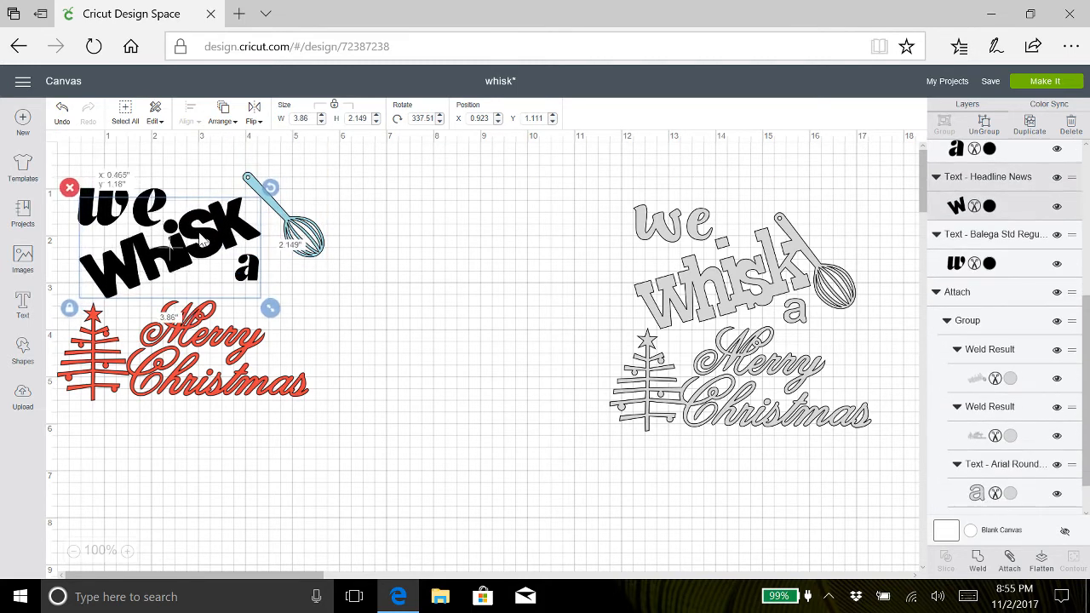
left_click_drag(307, 242, 285, 239)
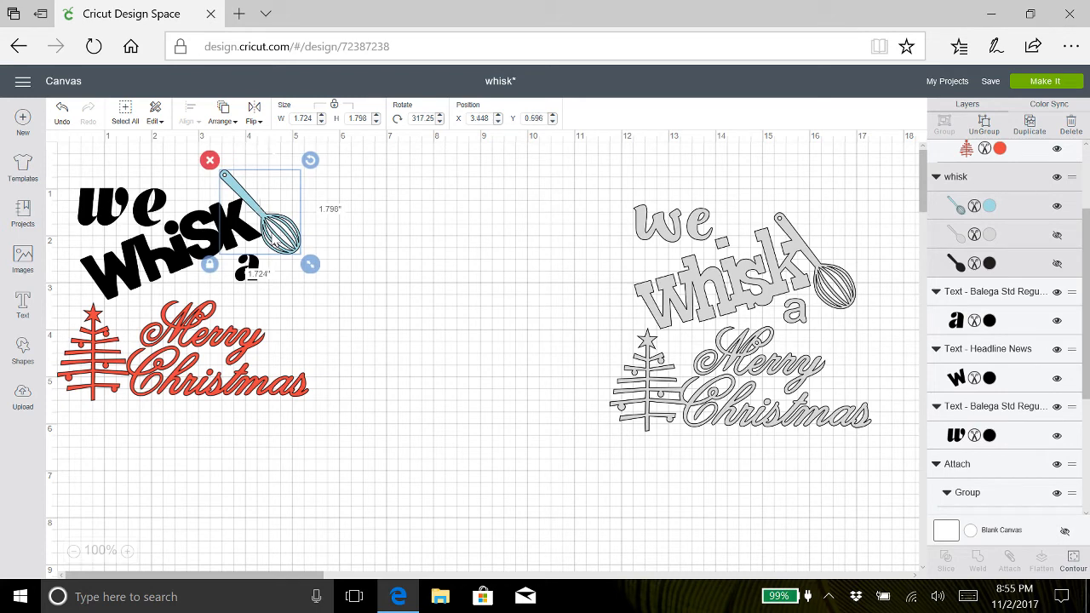
left_click(341, 294)
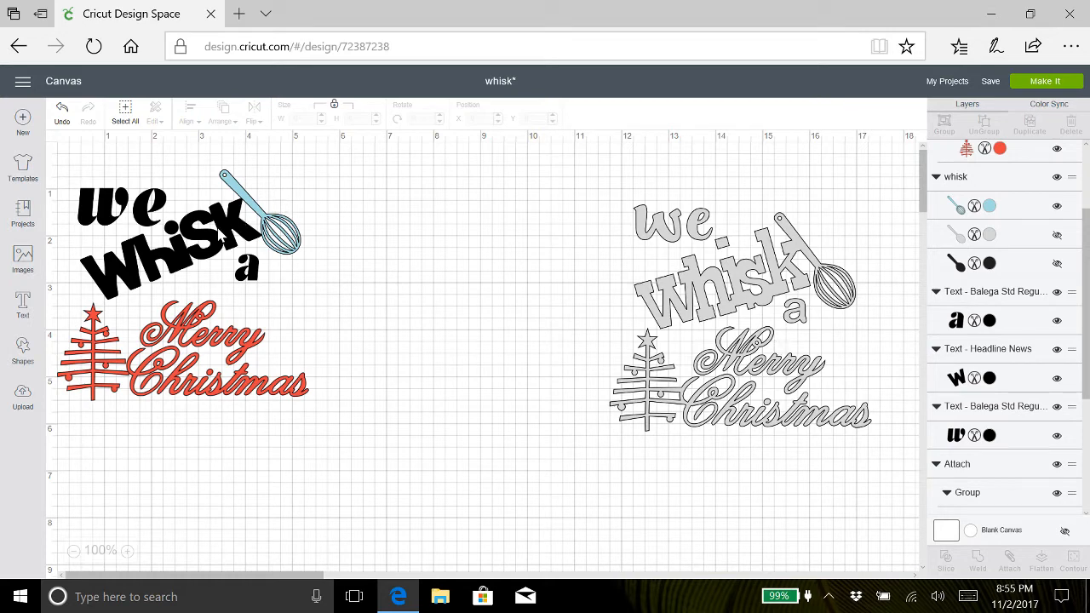
Weld the whisk image and the "whisk" text into one shape.
left_click(224, 231)
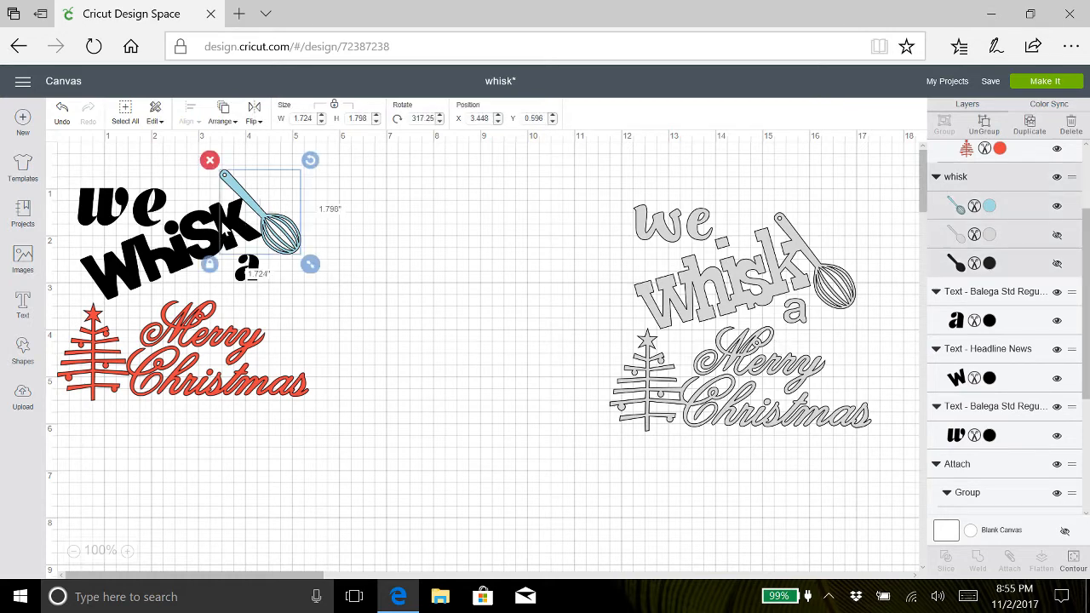
left_click(194, 244, "shift")
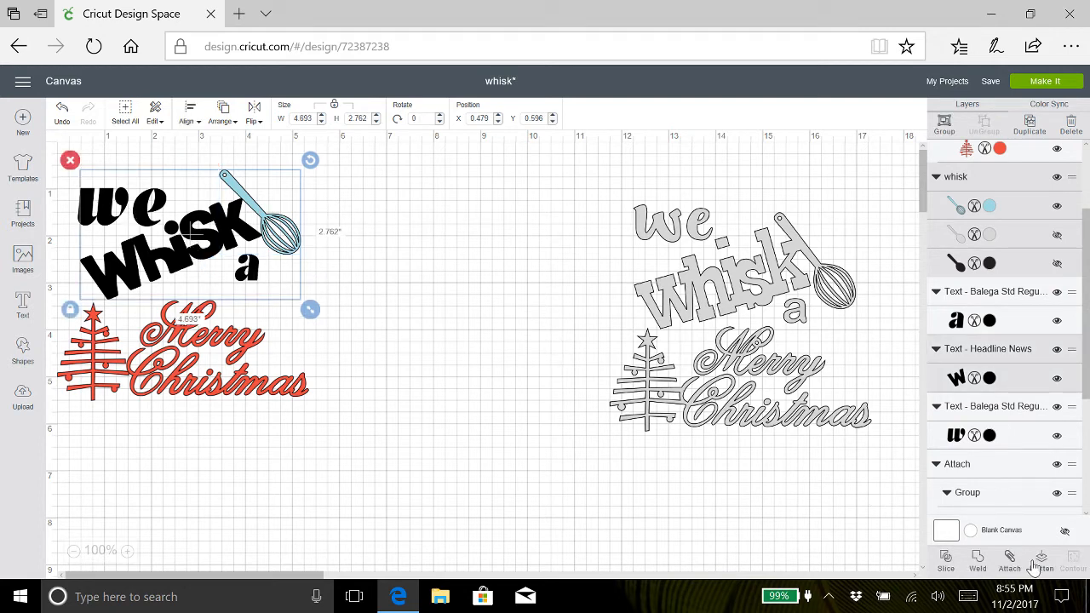
left_click(978, 564)
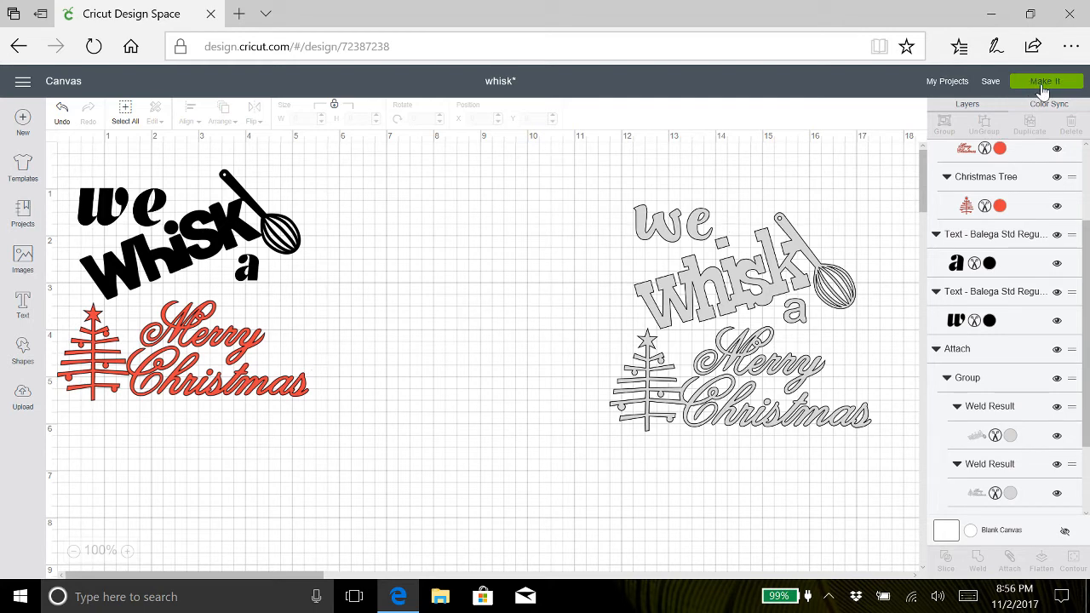
Sync all pieces of the new design to the original's grey color and attach them as one unit.
left_click(1049, 109)
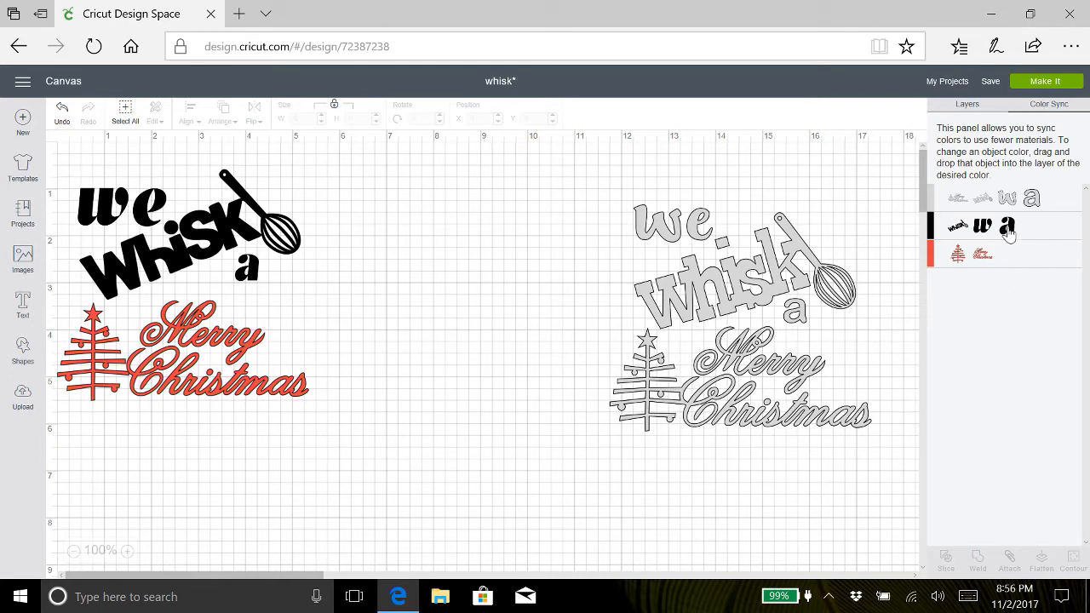
left_click_drag(1008, 234, 1005, 198)
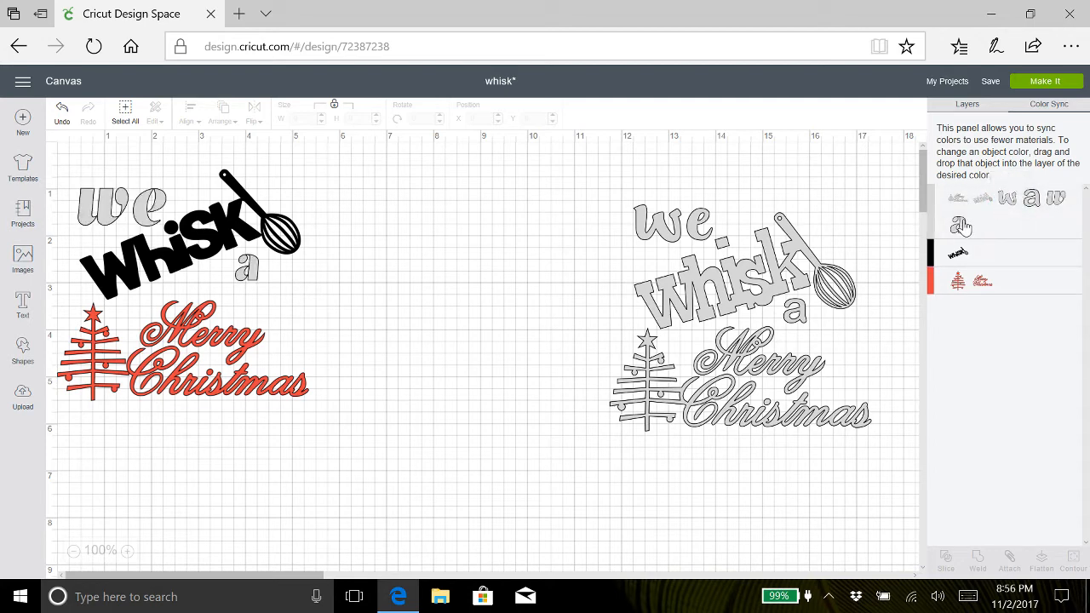
left_click_drag(960, 253, 986, 230)
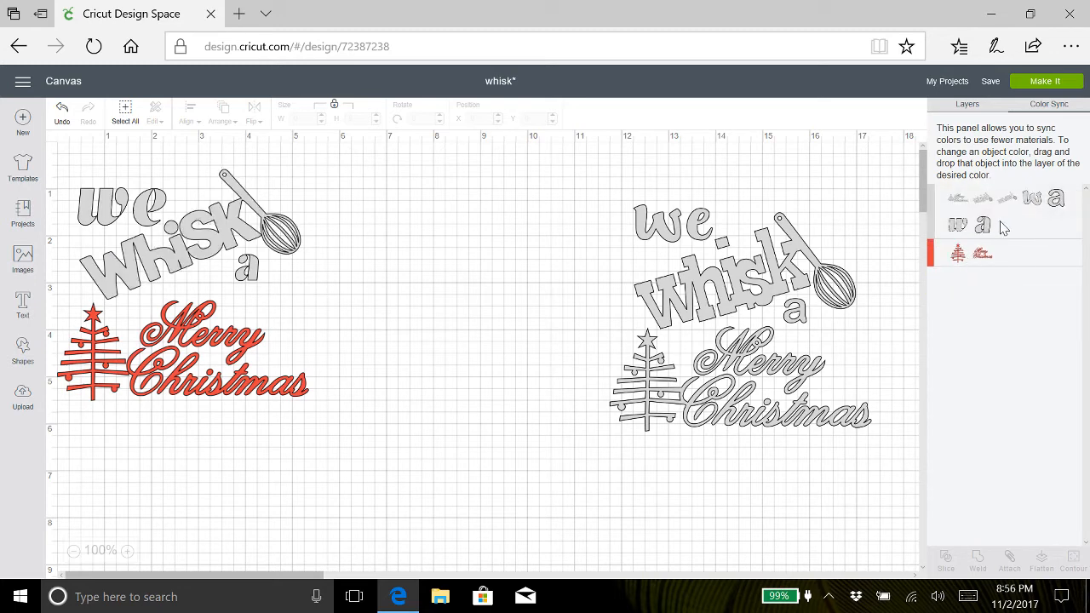
left_click_drag(981, 255, 1012, 231)
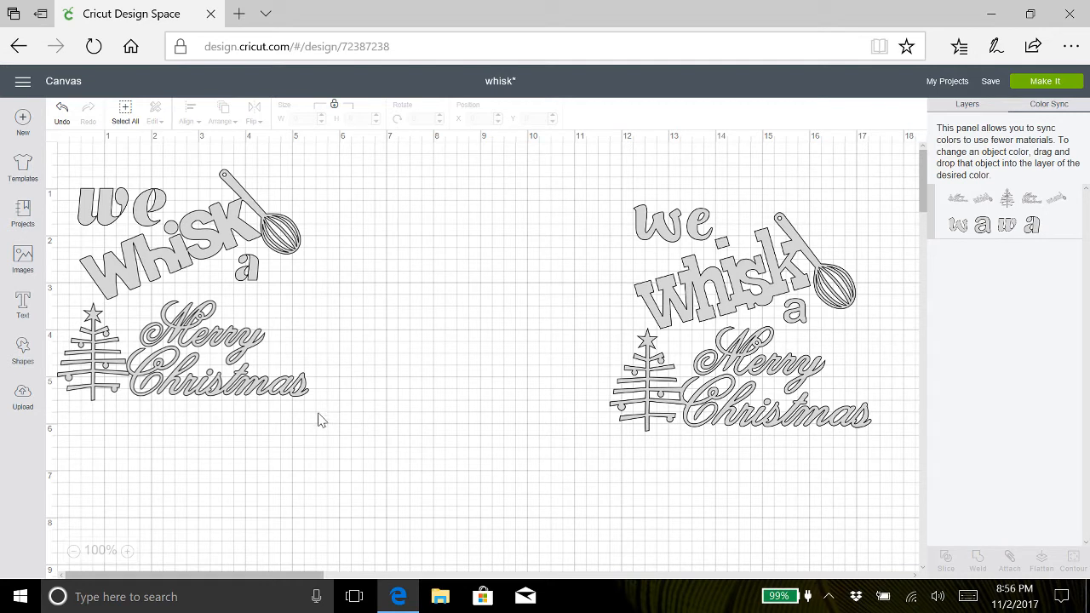
left_click_drag(319, 420, 38, 165)
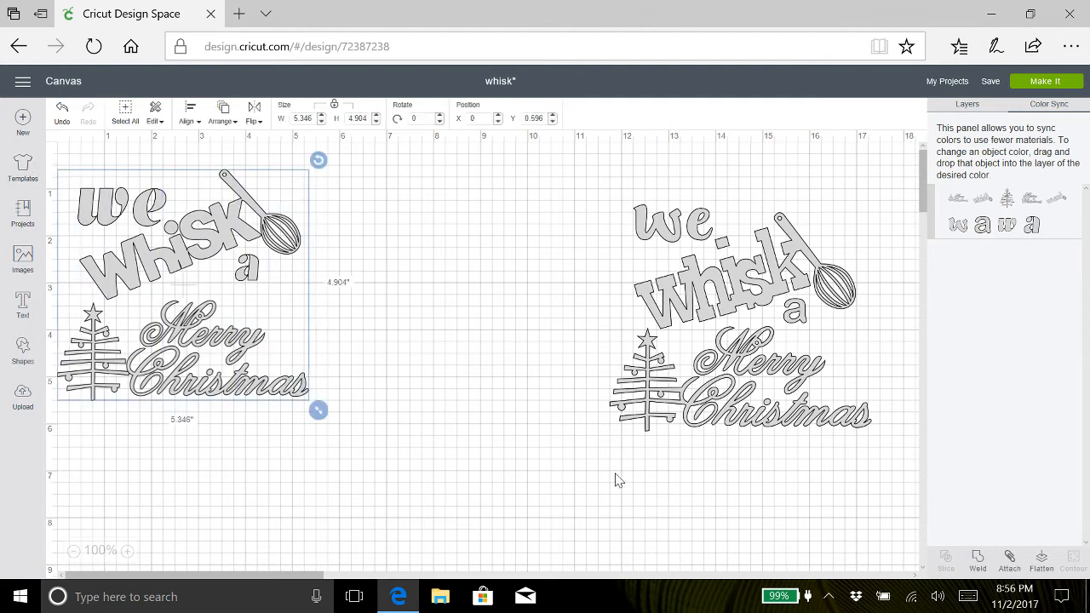
left_click(1010, 562)
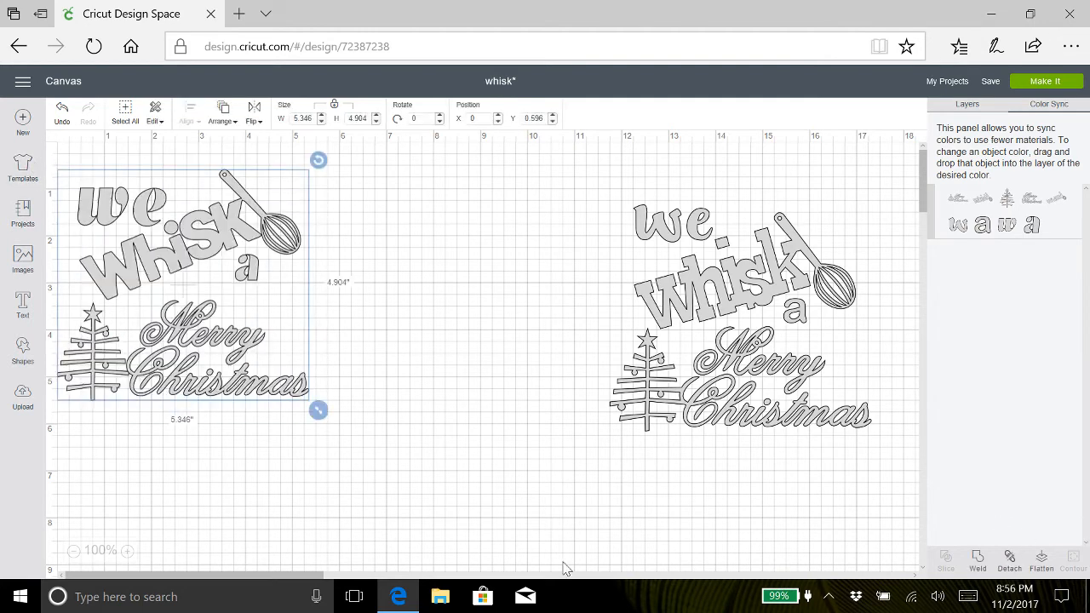
Find the original design's attached set among the layers and hide it from the canvas.
left_click(769, 317)
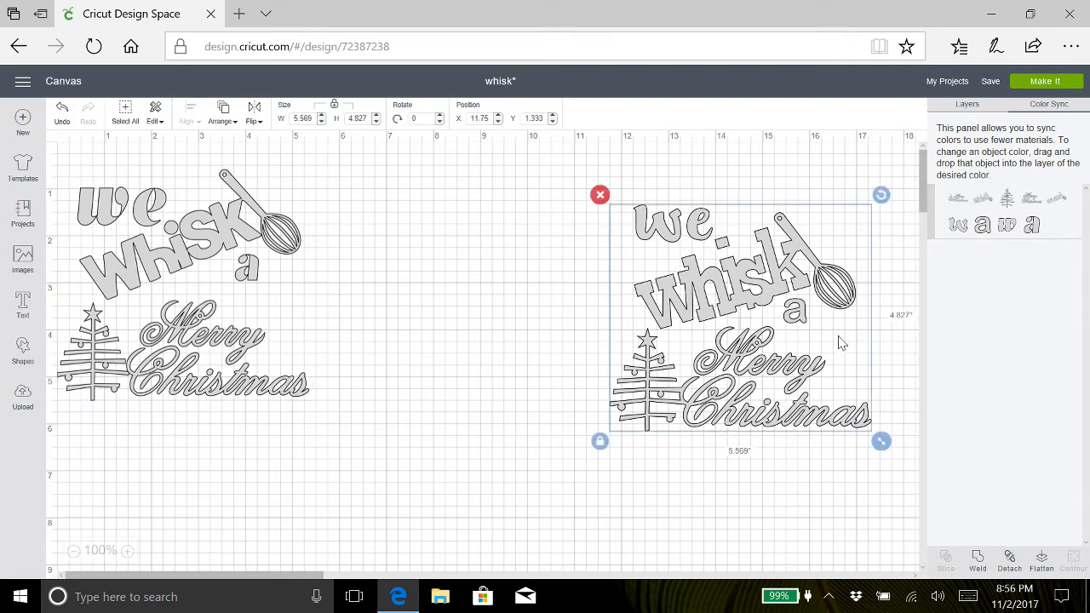
left_click(967, 103)
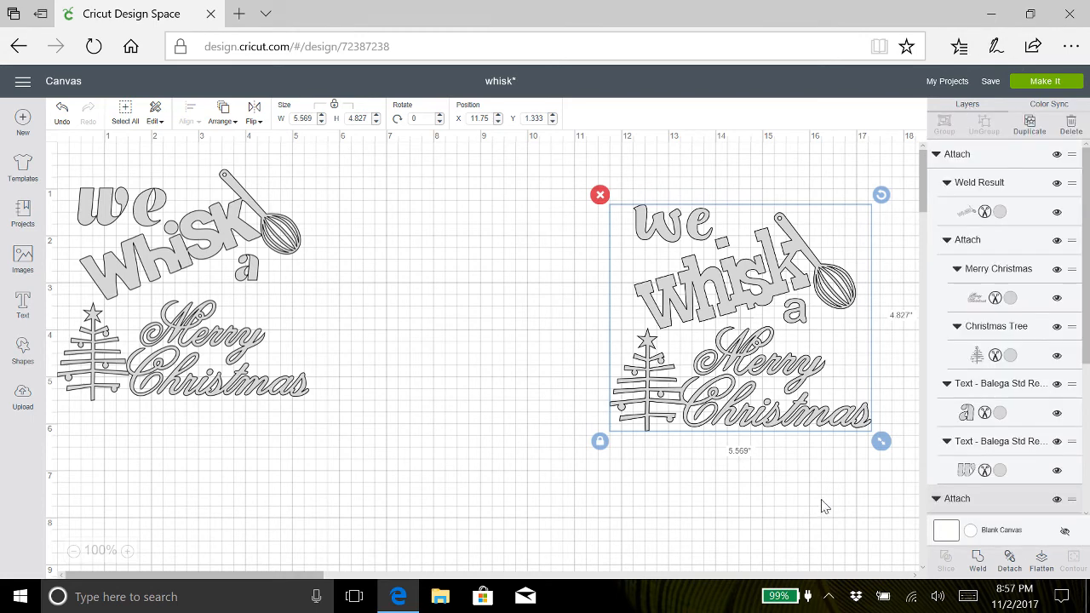
scroll(1020, 432, "down", 3)
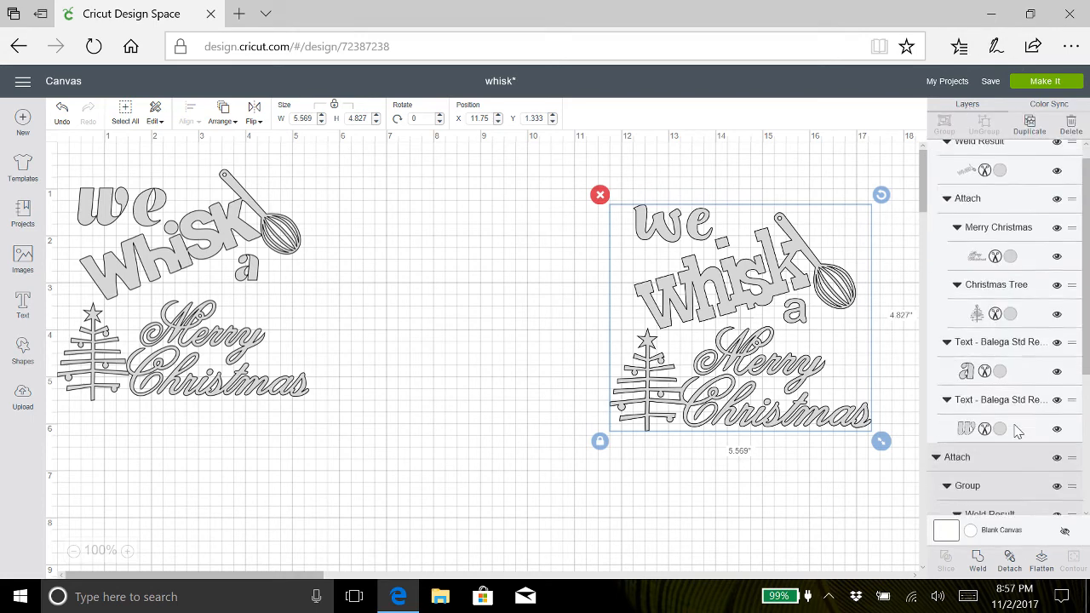
scroll(1019, 432, "down", 1)
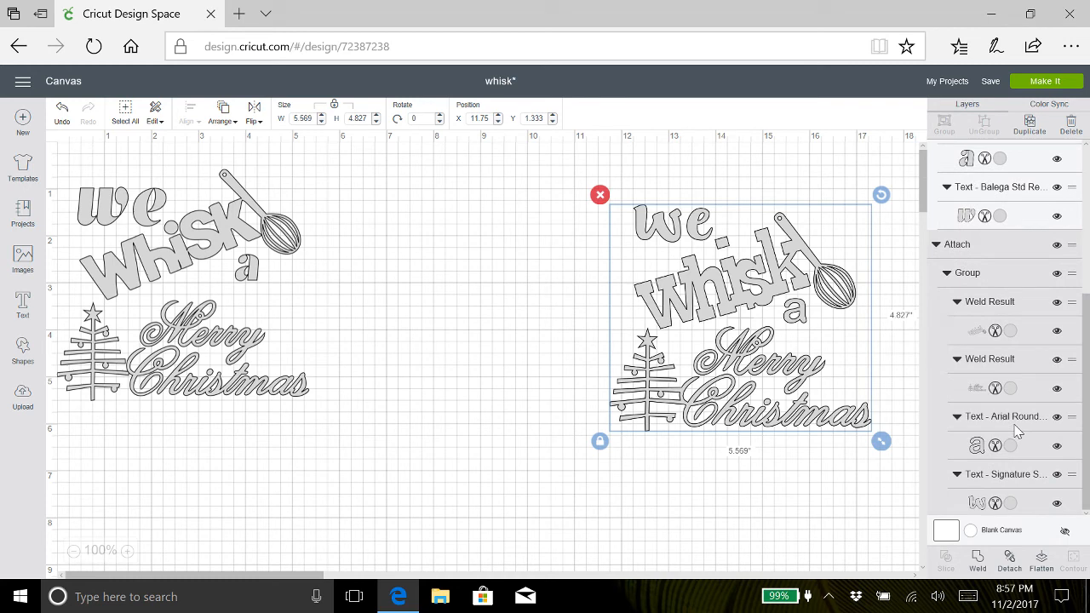
scroll(1016, 432, "up", 2)
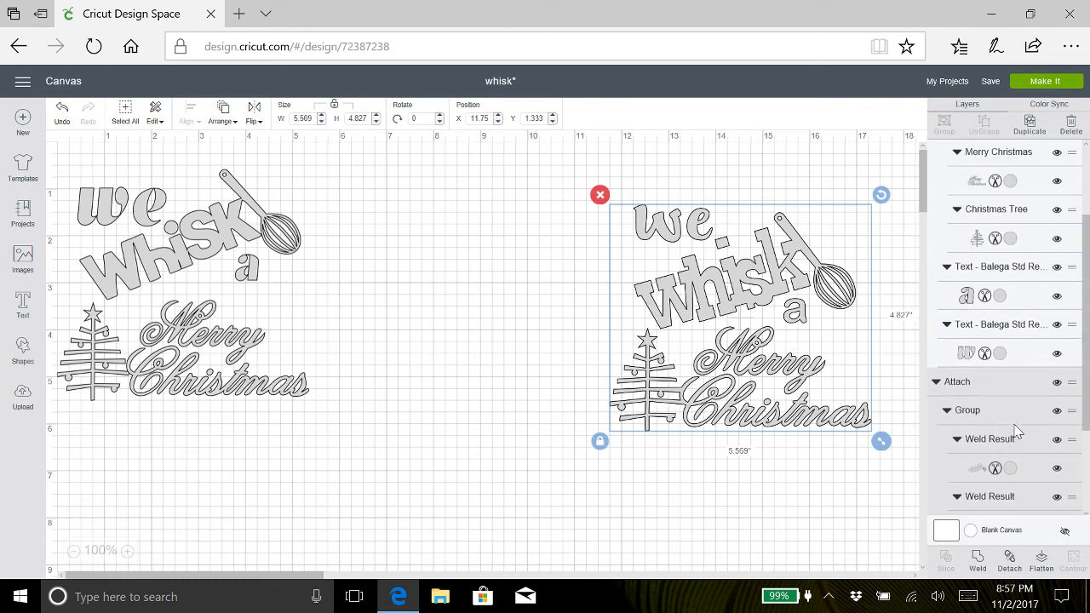
left_click(1057, 382)
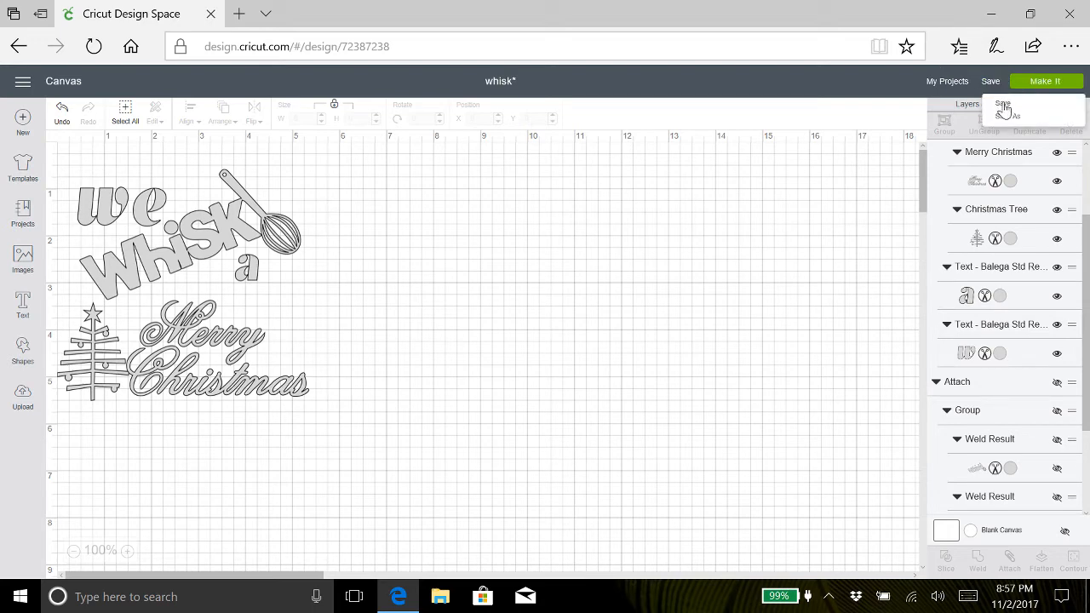
Save the project and send the visible design to the mat preparation page for cutting.
left_click(1003, 102)
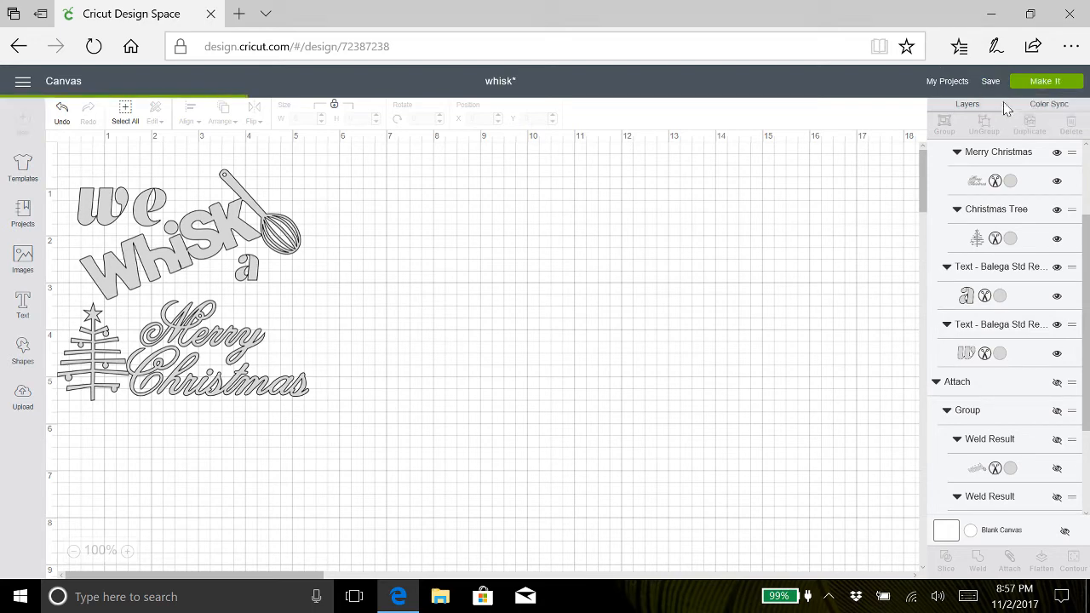
left_click(1044, 82)
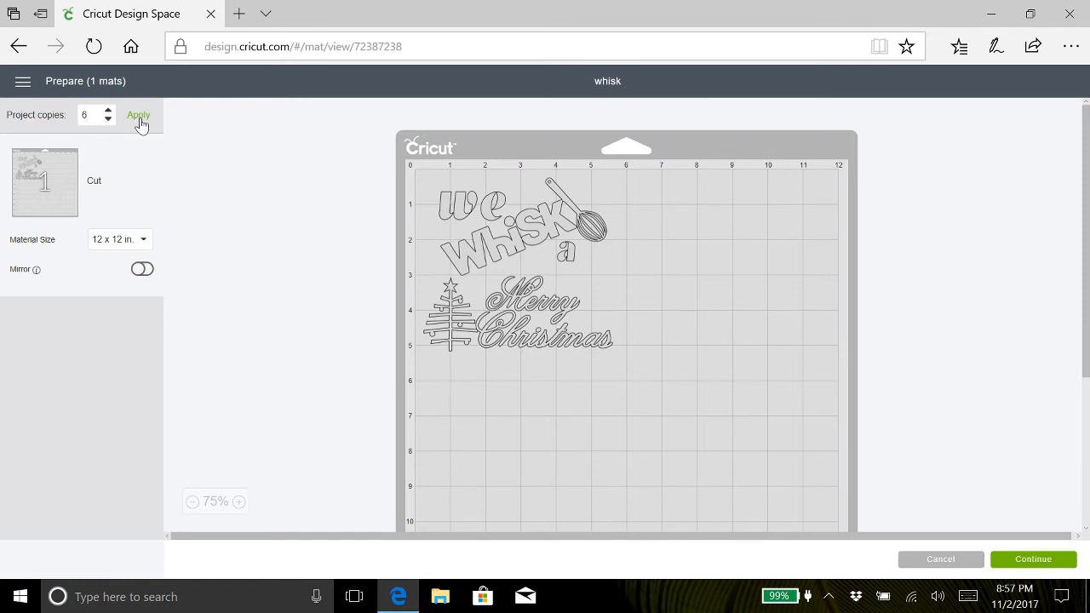
Apply 6 project copies, examine how the designs are arranged on the mat, and return to the canvas without cutting.
left_click(138, 115)
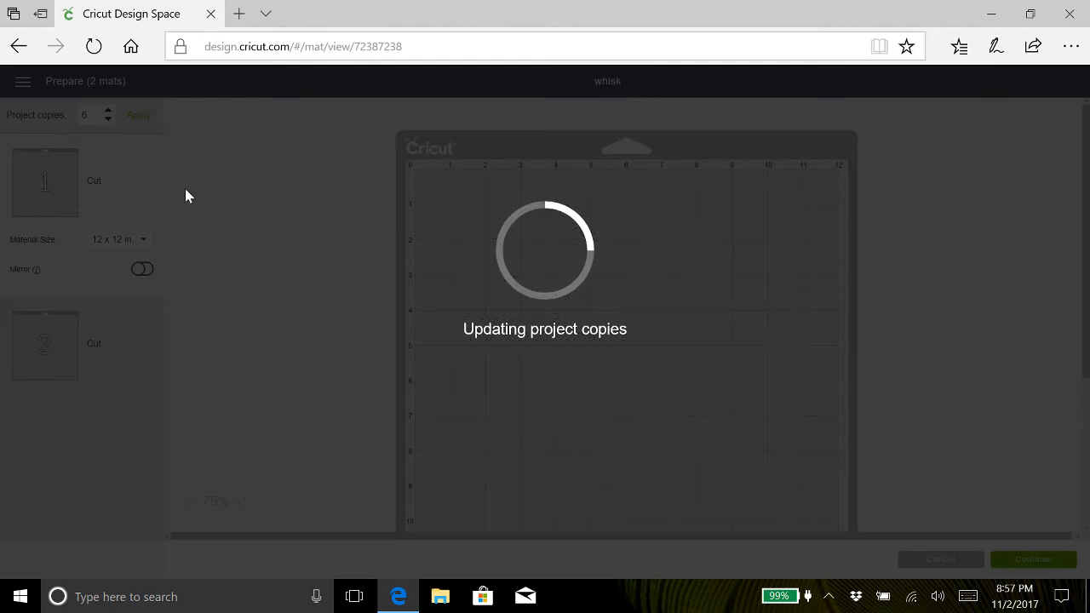
scroll(233, 220, "down", 3)
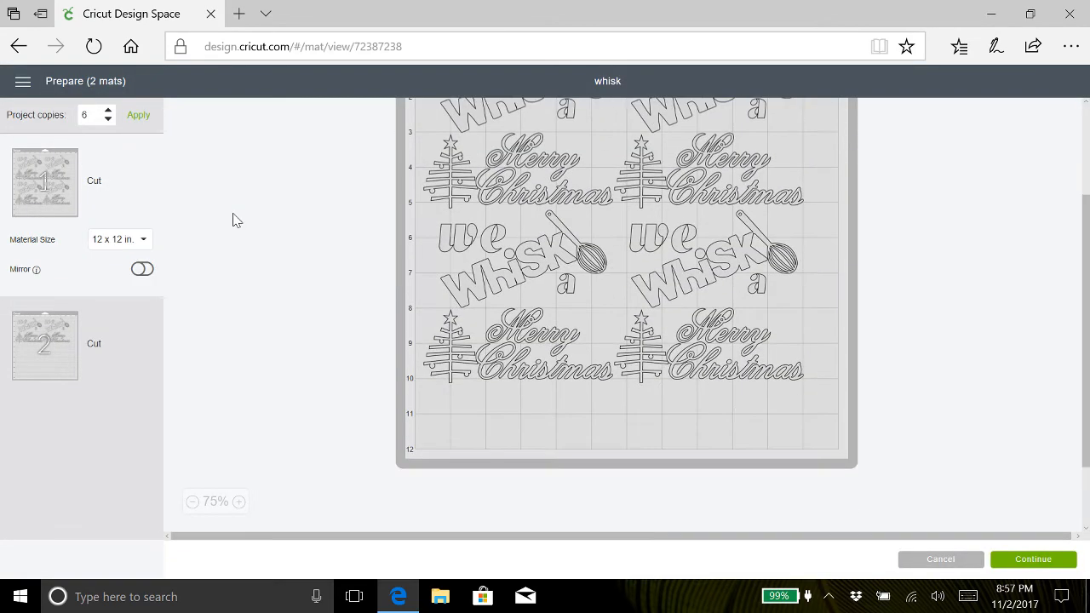
scroll(233, 219, "up", 3)
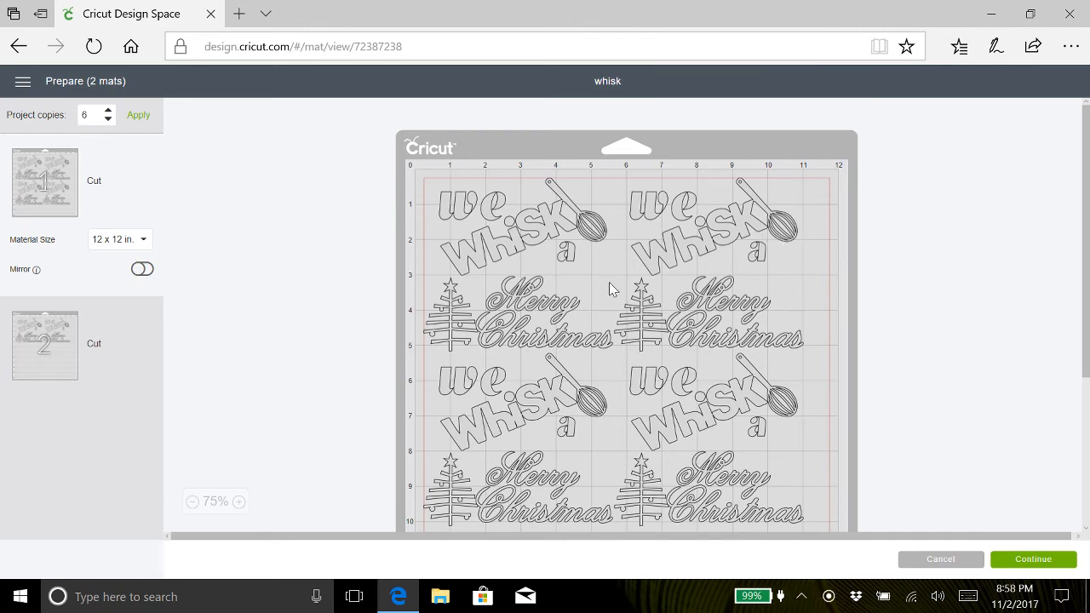
scroll(609, 282, "down", 3)
scroll(609, 282, "up", 3)
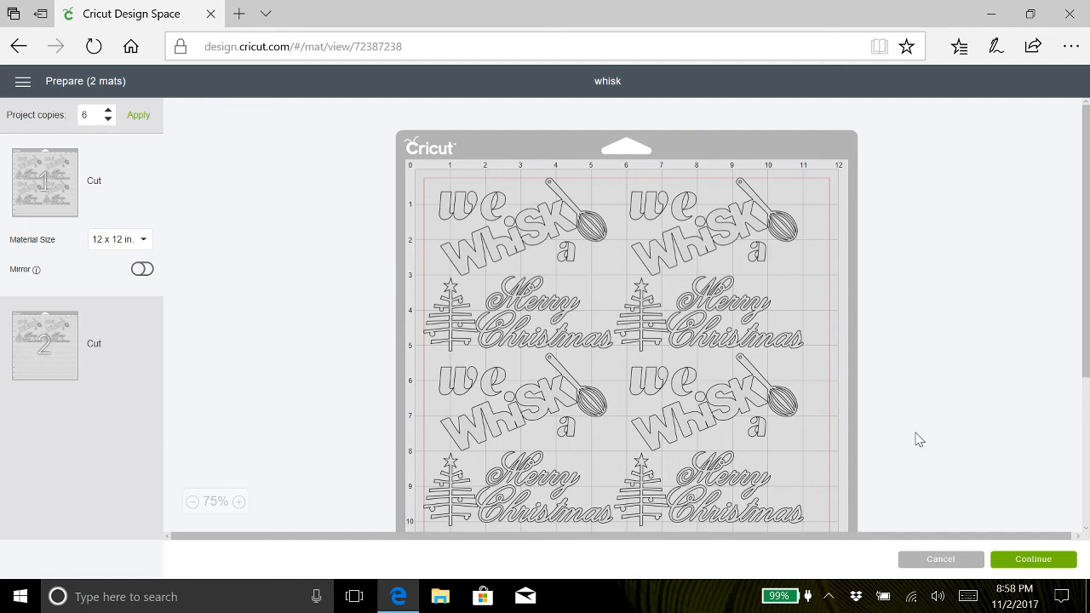
left_click(941, 559)
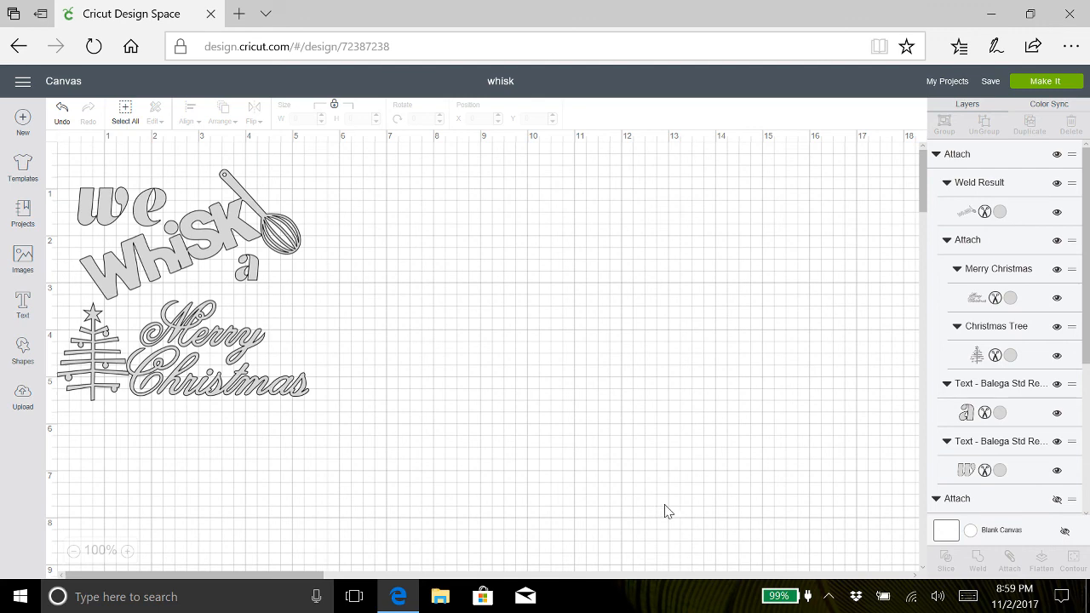
left_click(829, 600)
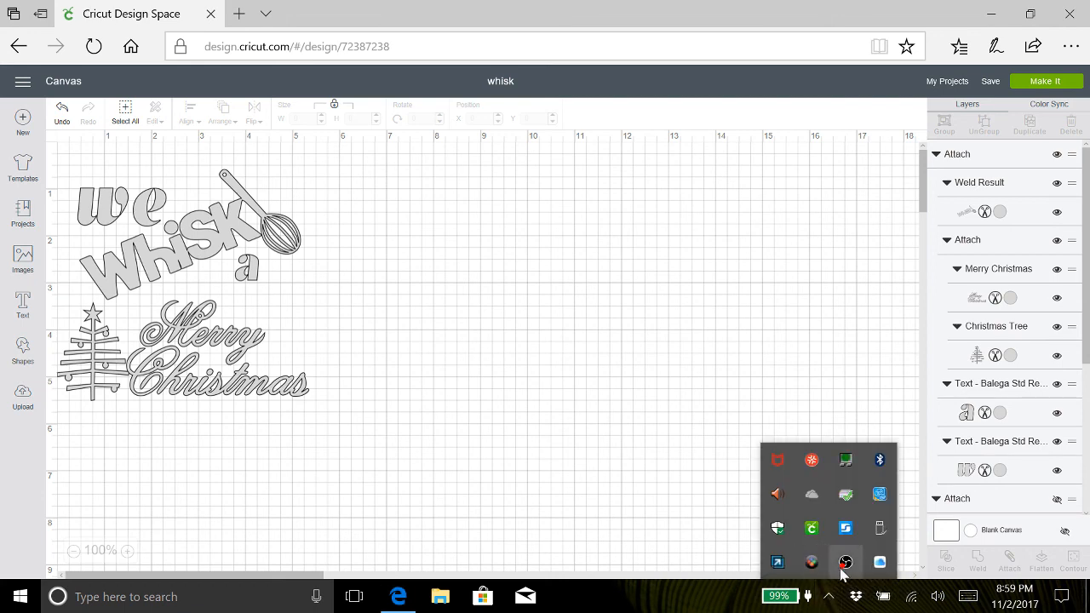
left_click(846, 564)
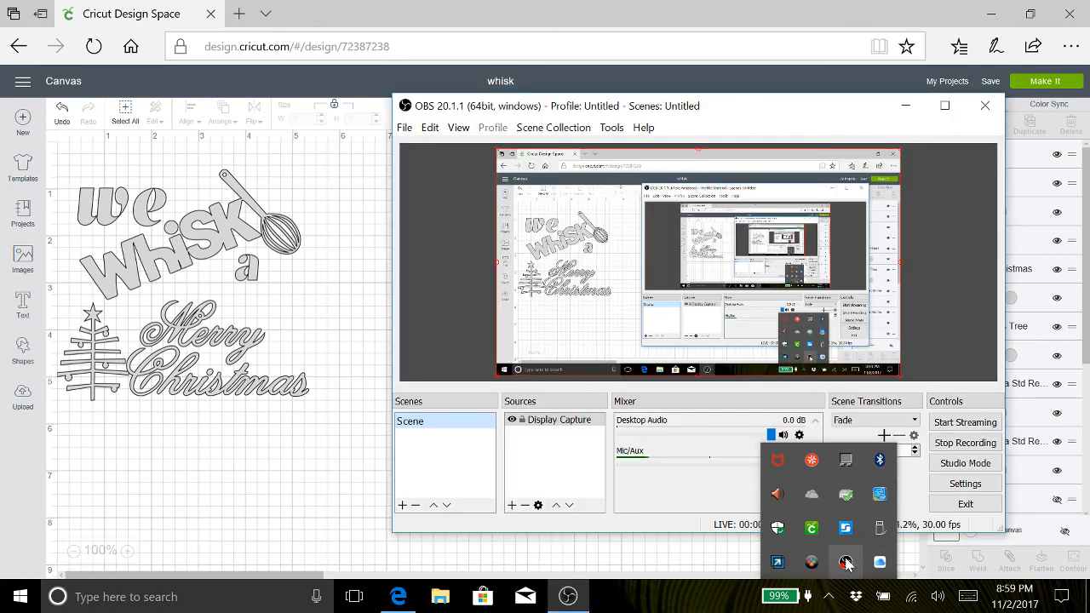